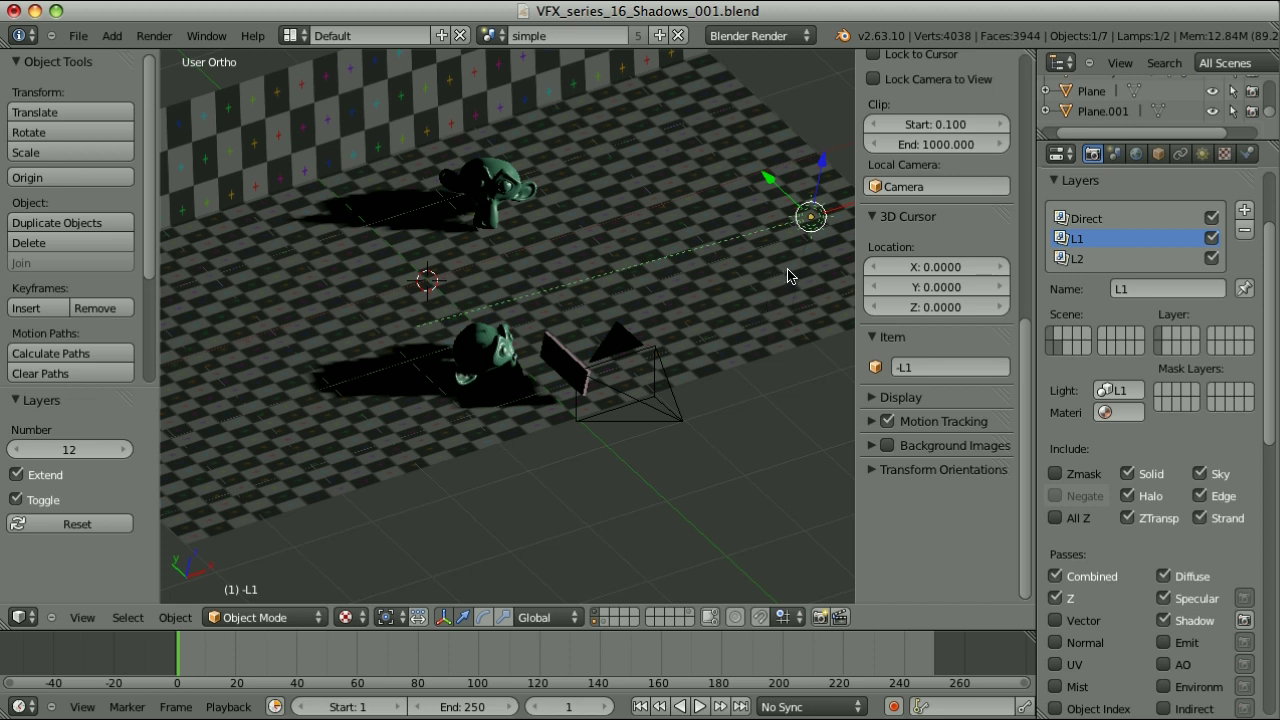
Render the monkeys scene with F12 and switch to the Compositing layout
left_click(1136, 153)
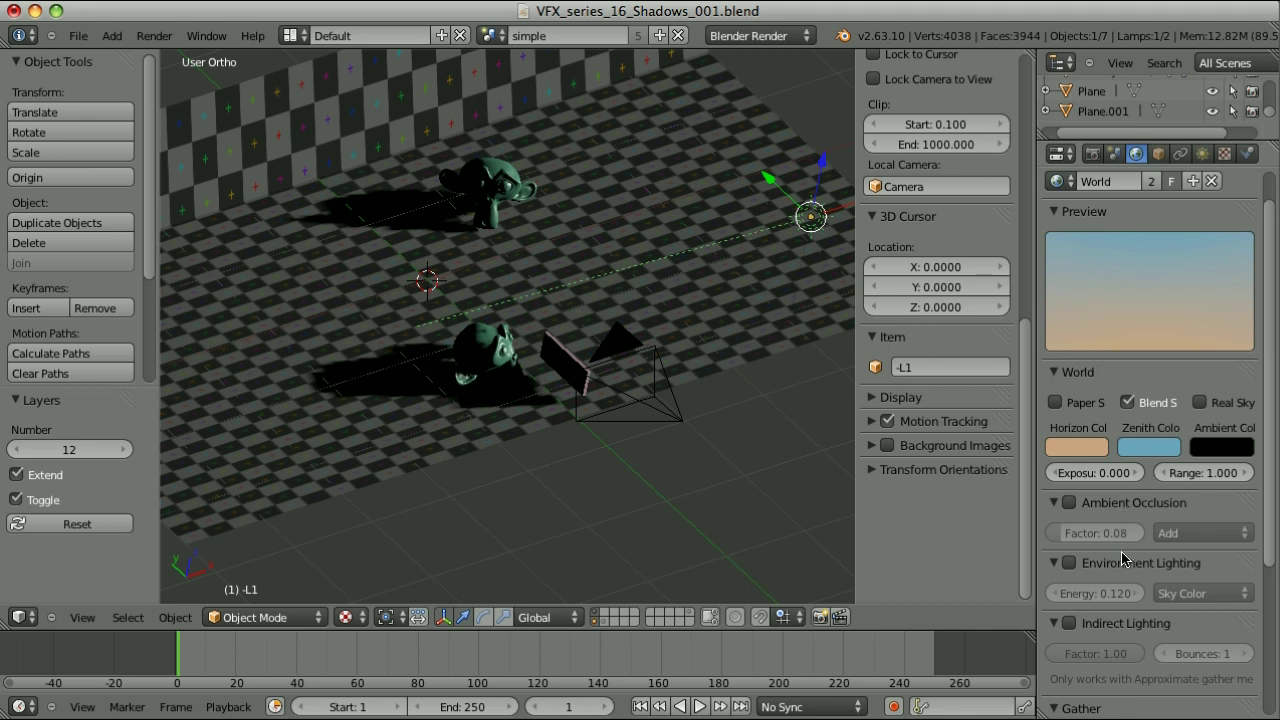
key("F12")
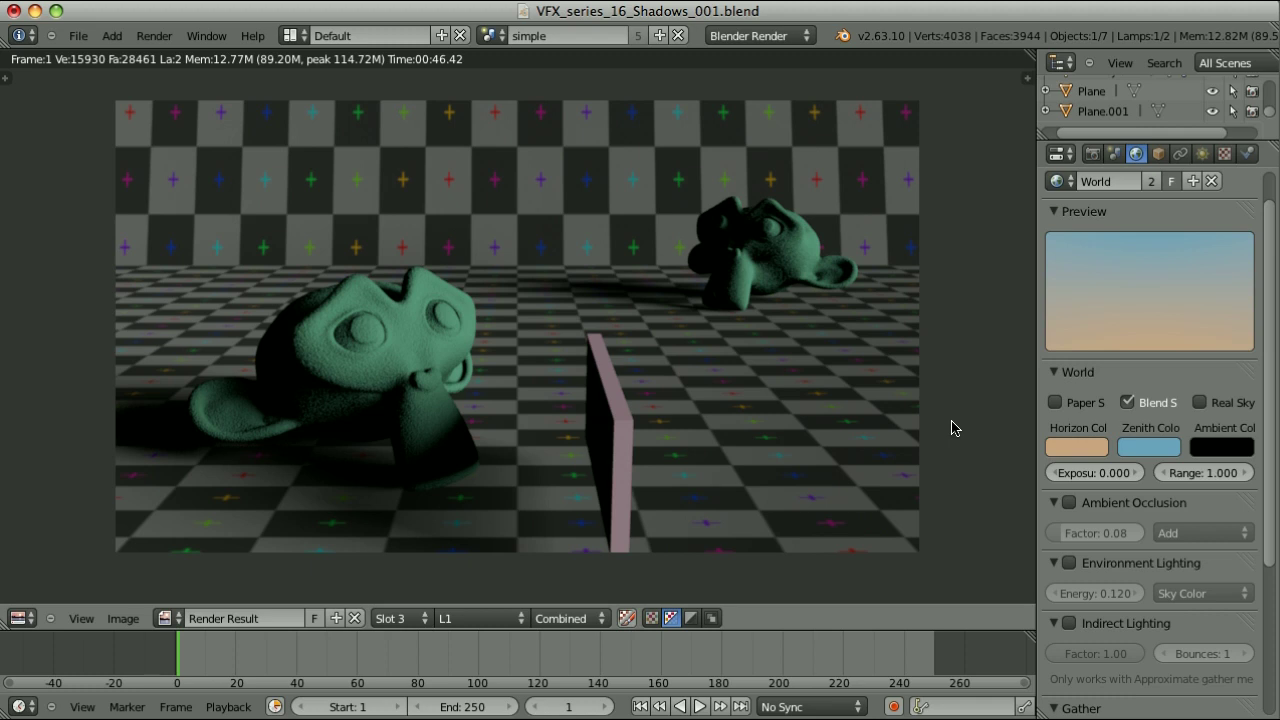
key("ctrl+Left")
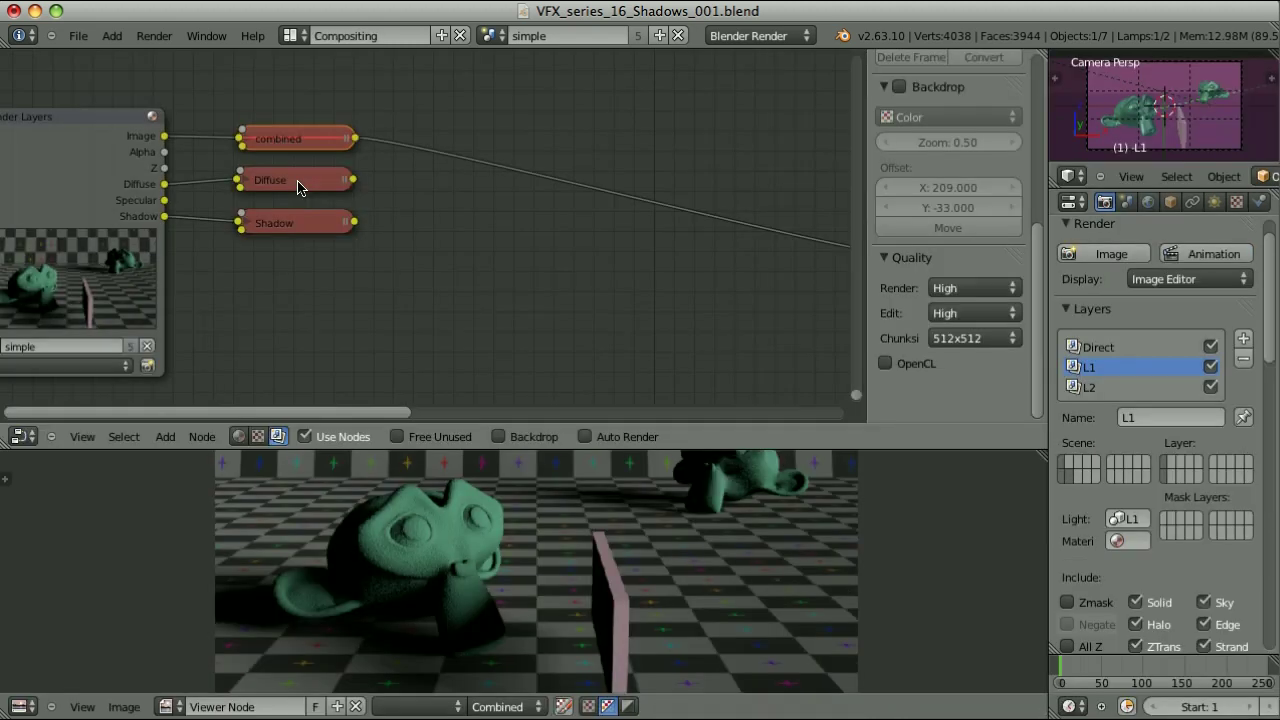
Add a Multiply mix node combining the Diffuse and Shadow passes and view its result
left_click(297, 183, "ctrl+shift")
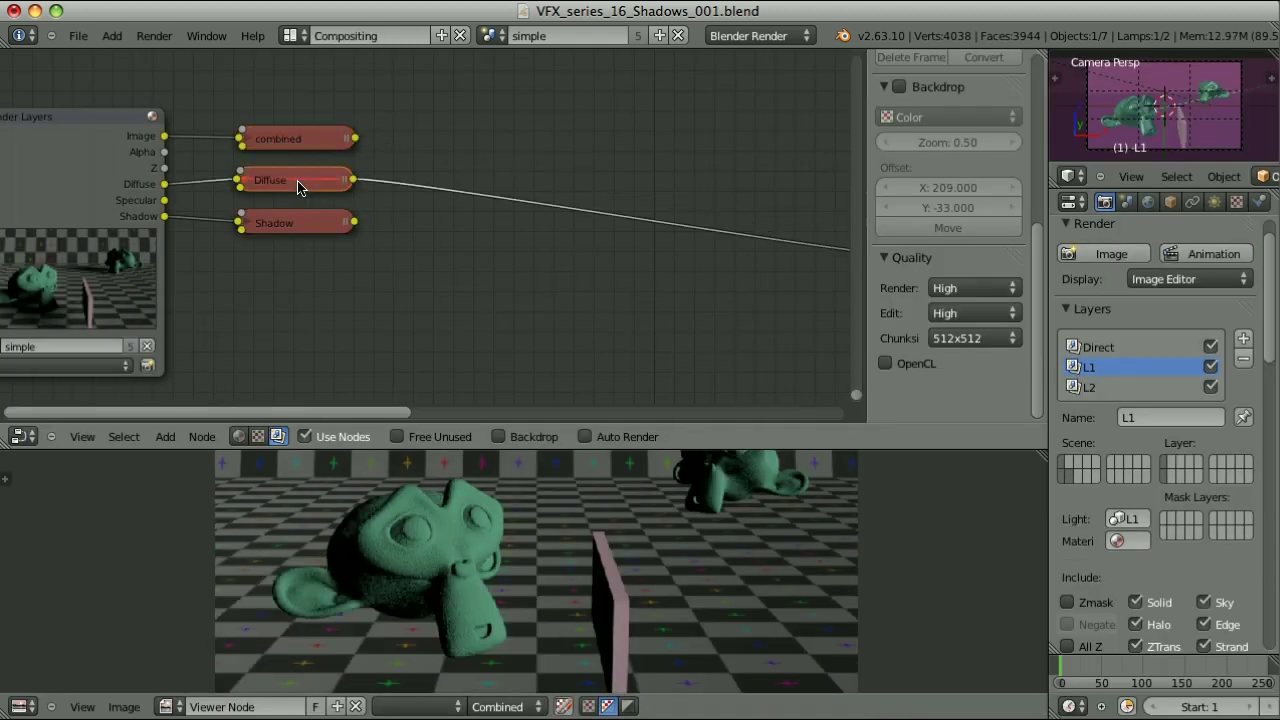
left_click(300, 226, "ctrl+shift")
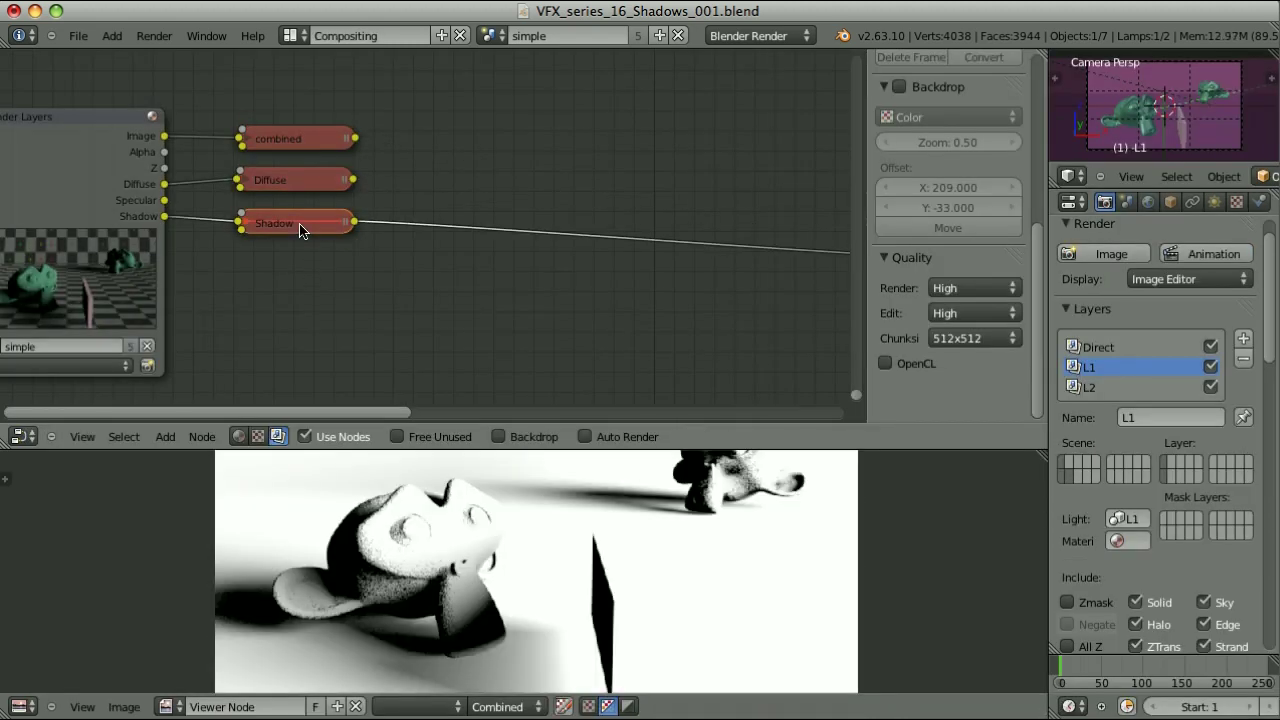
key("shift+a")
mouse_move(465, 317)
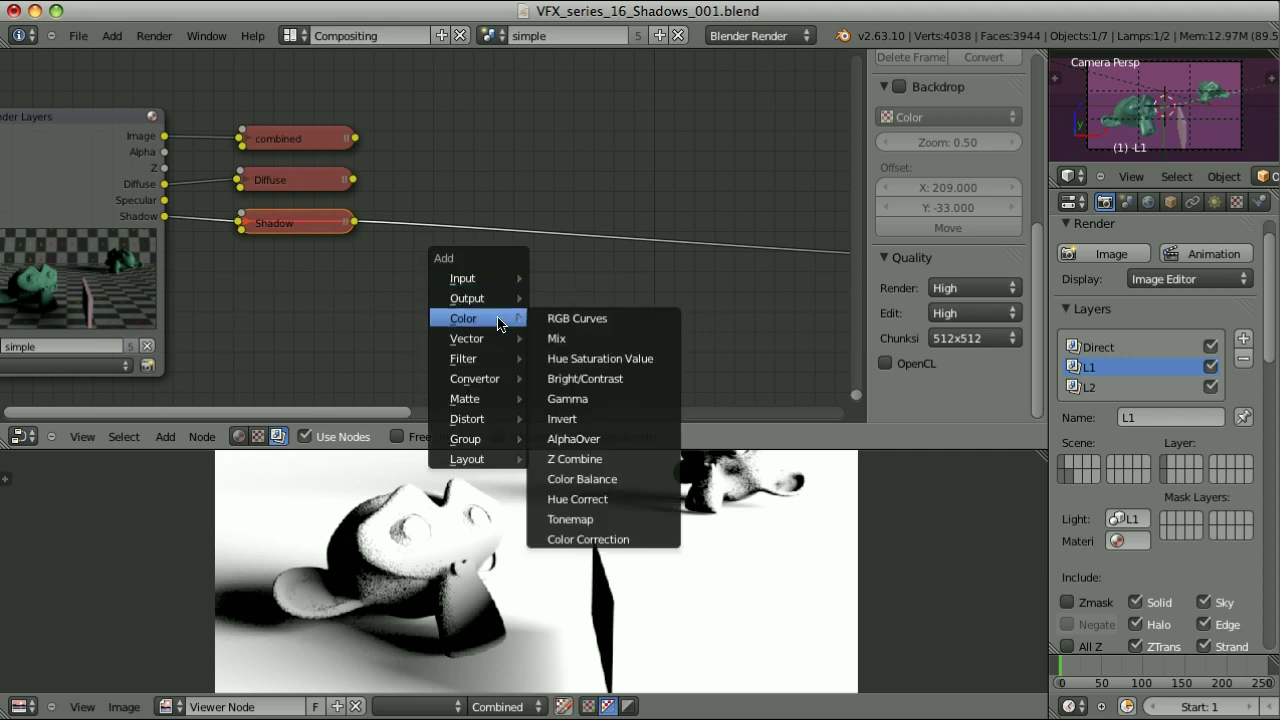
left_click(565, 337)
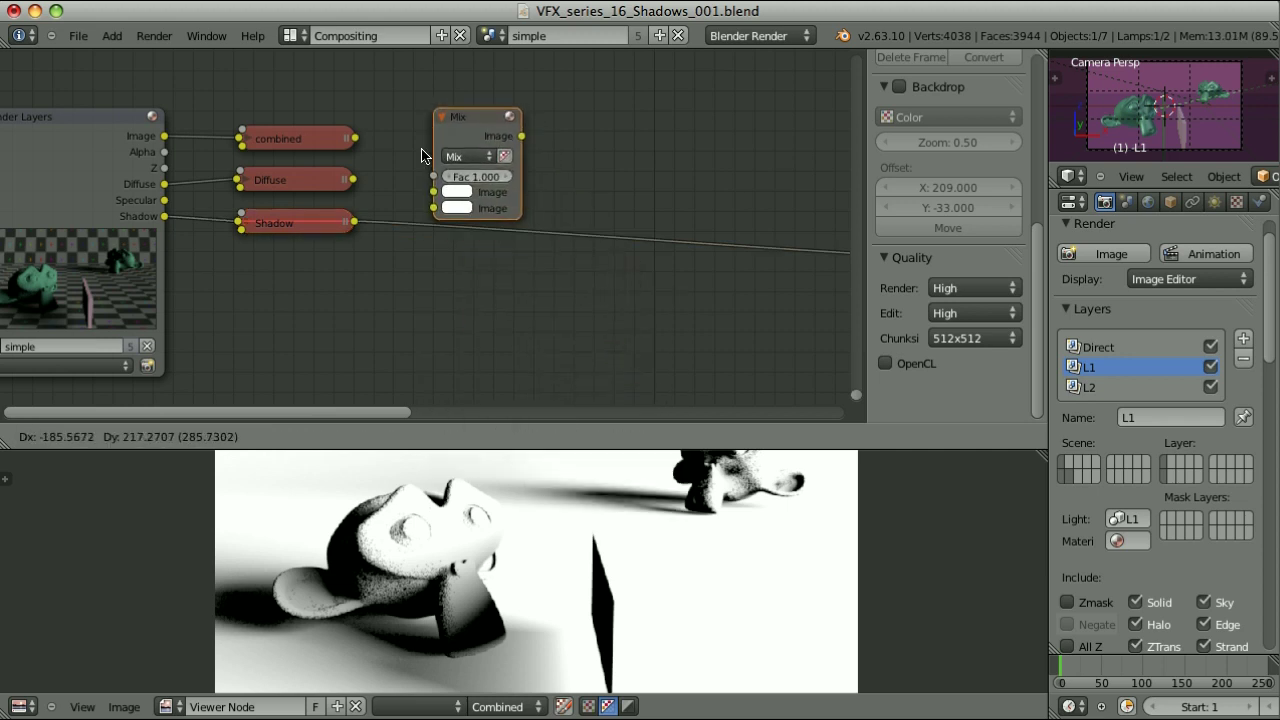
left_click(473, 120)
left_click(330, 225)
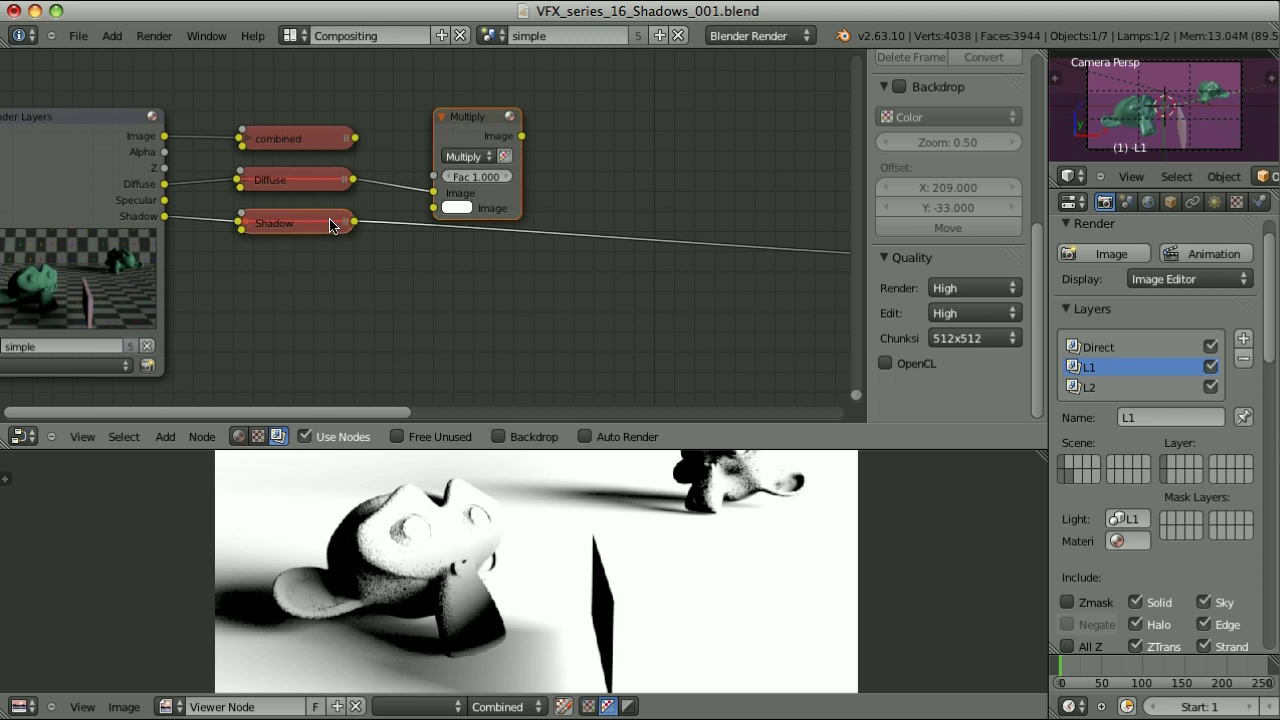
left_click_drag(354, 222, 434, 208)
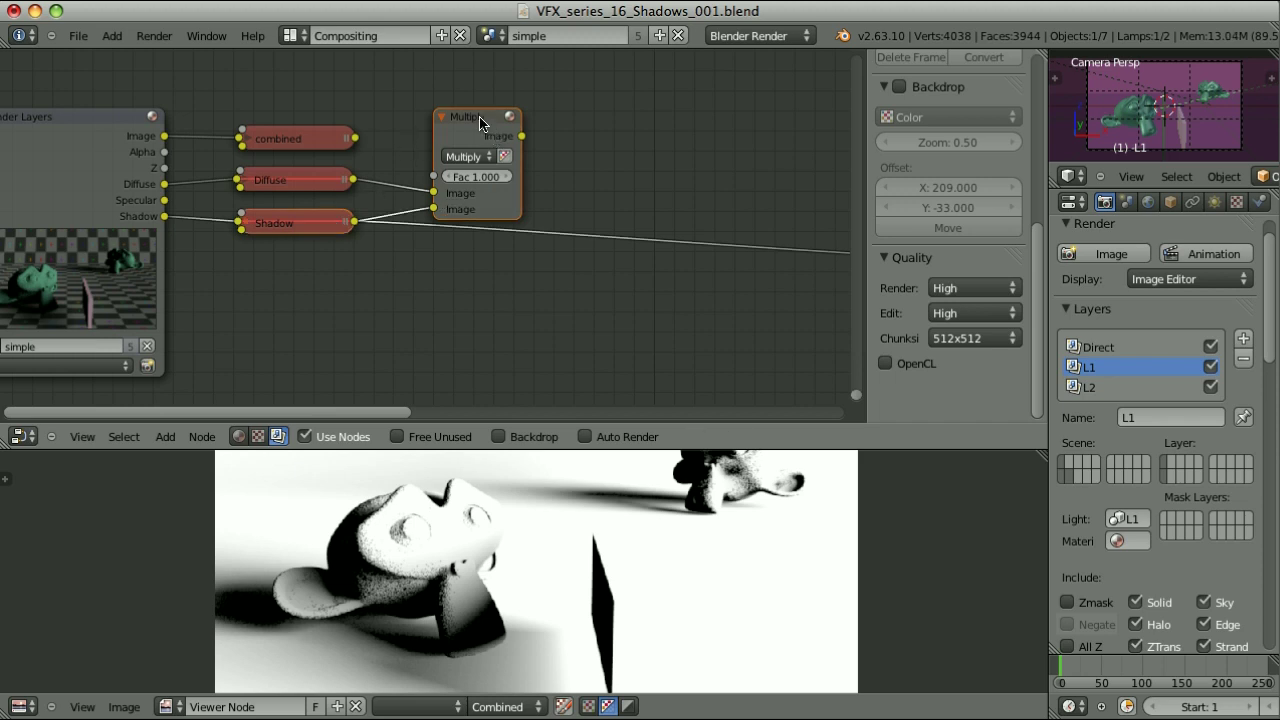
left_click(480, 122, "ctrl+shift")
Compare the combined pass against the Multiply result in the viewer
scroll(600, 590, "up", 2)
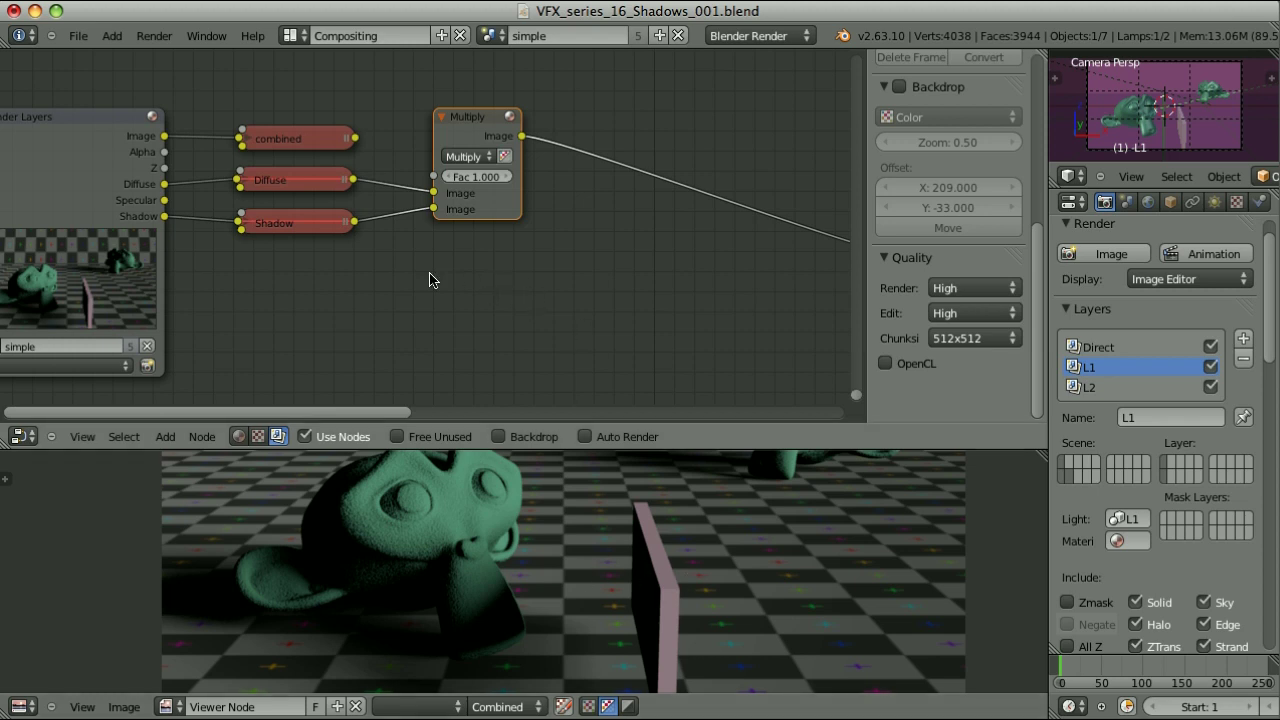
left_click(296, 140, "ctrl+shift")
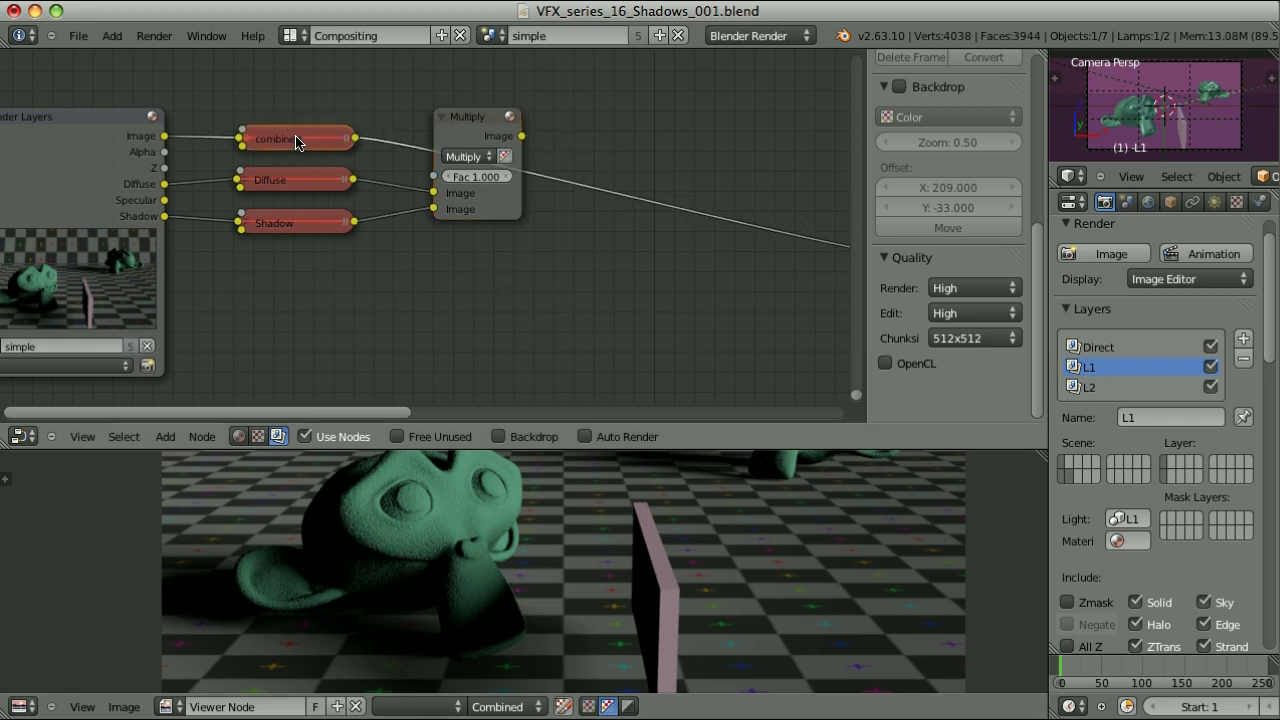
left_click(470, 122, "ctrl+shift")
scroll(520, 640, "up", 3)
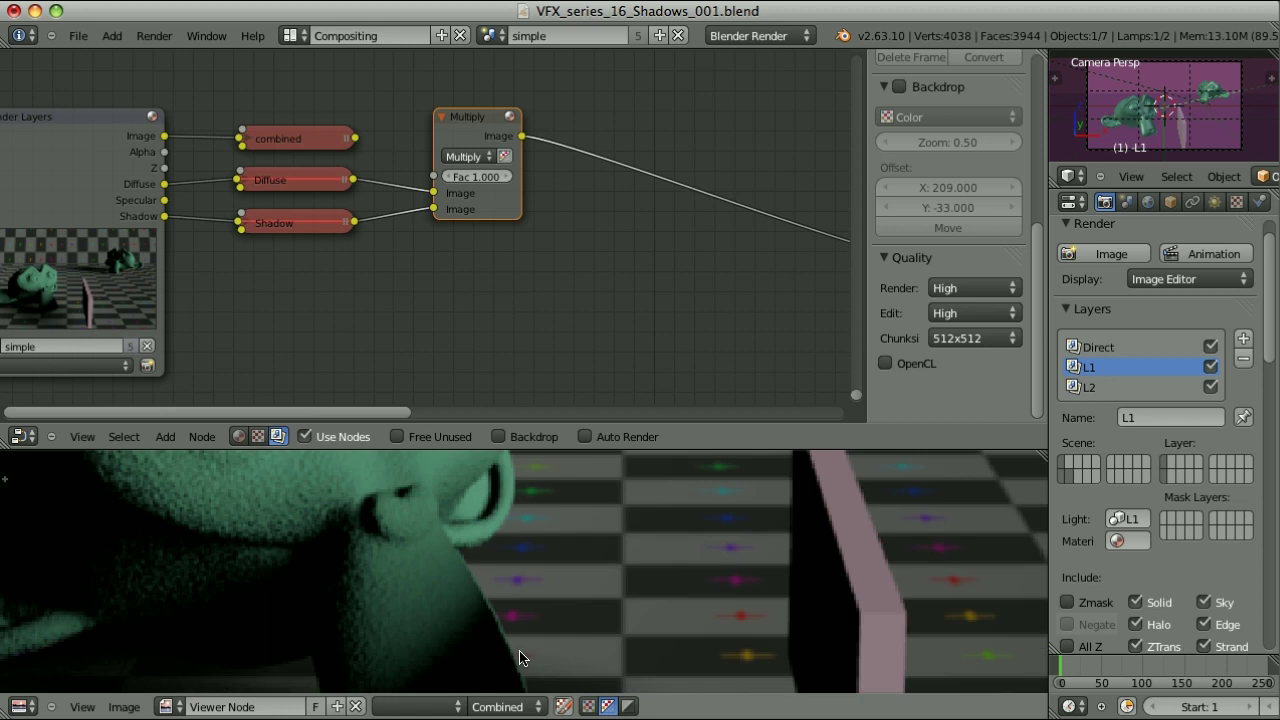
scroll(516, 596, "up", 1)
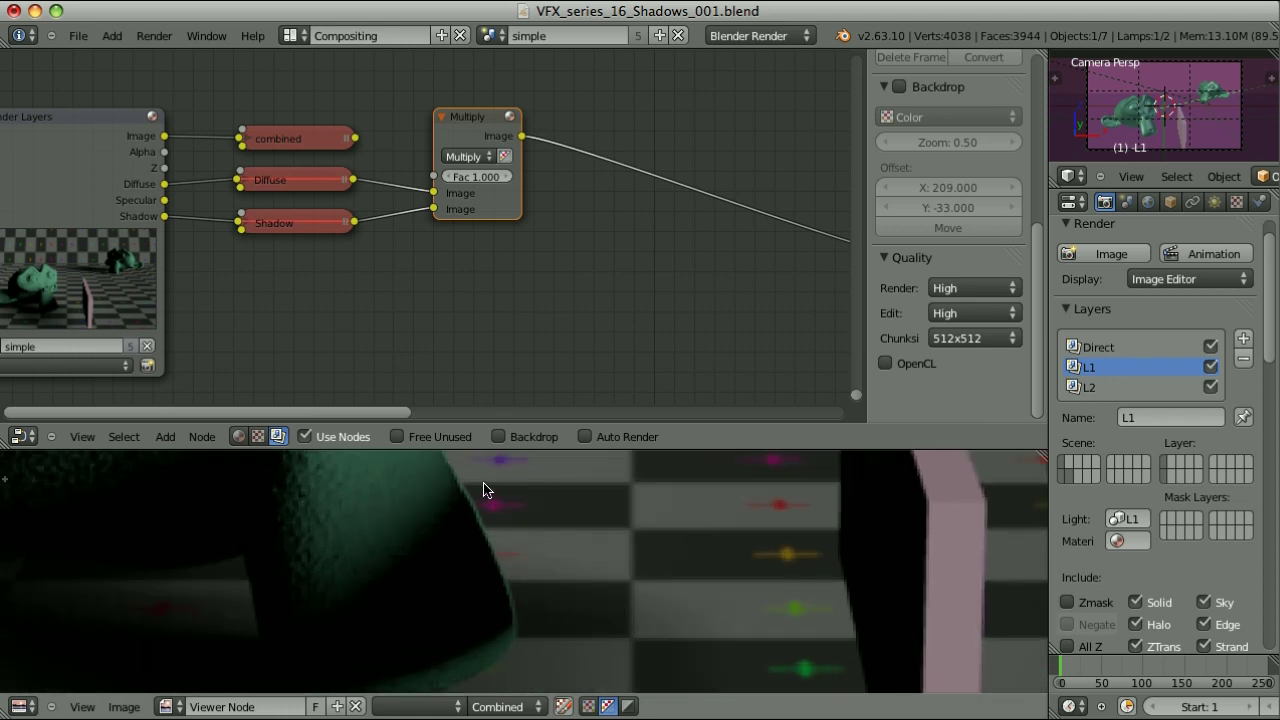
left_click(320, 142, "ctrl+shift")
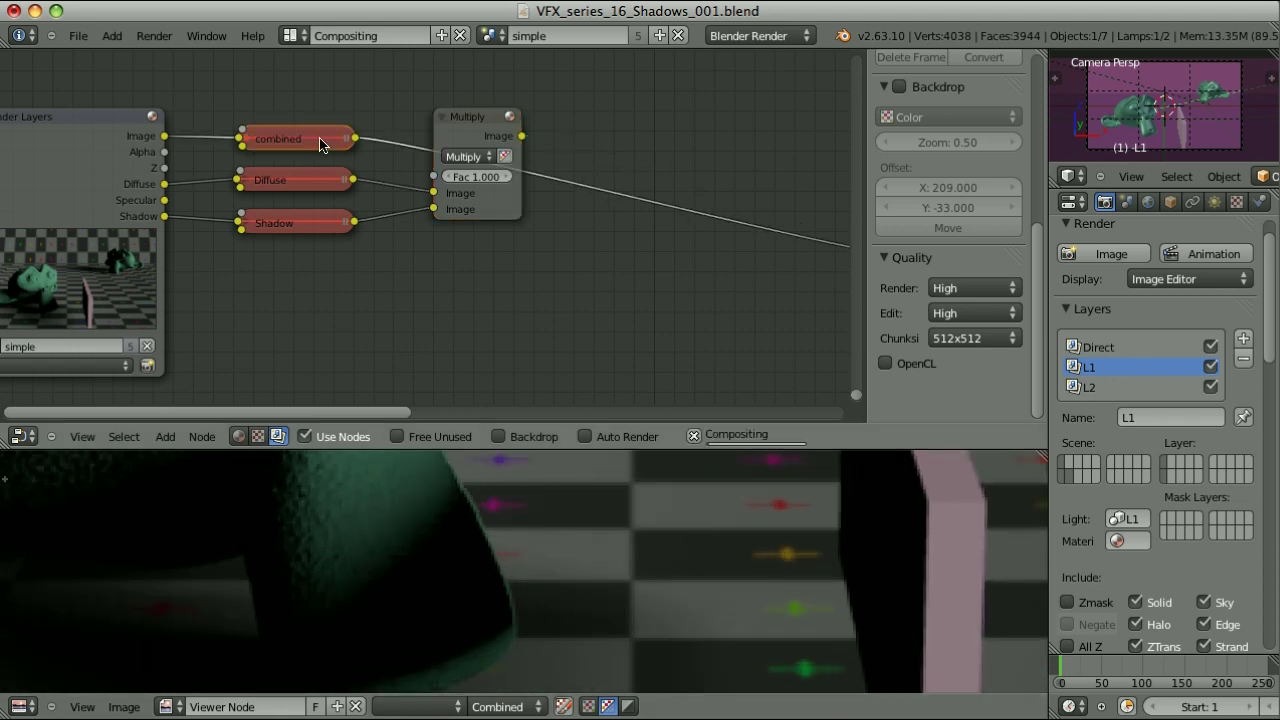
left_click(480, 122, "ctrl+shift")
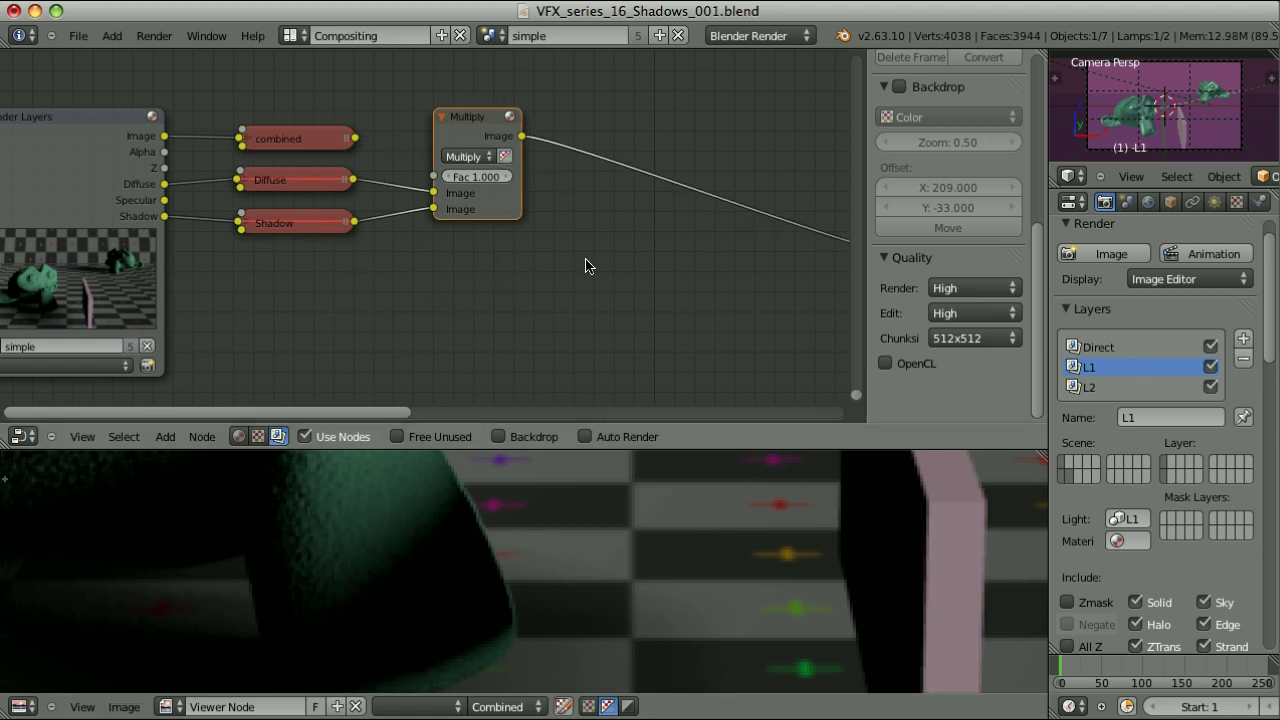
Move the Multiply node lower and duplicate it as a Difference mix node
key("g")
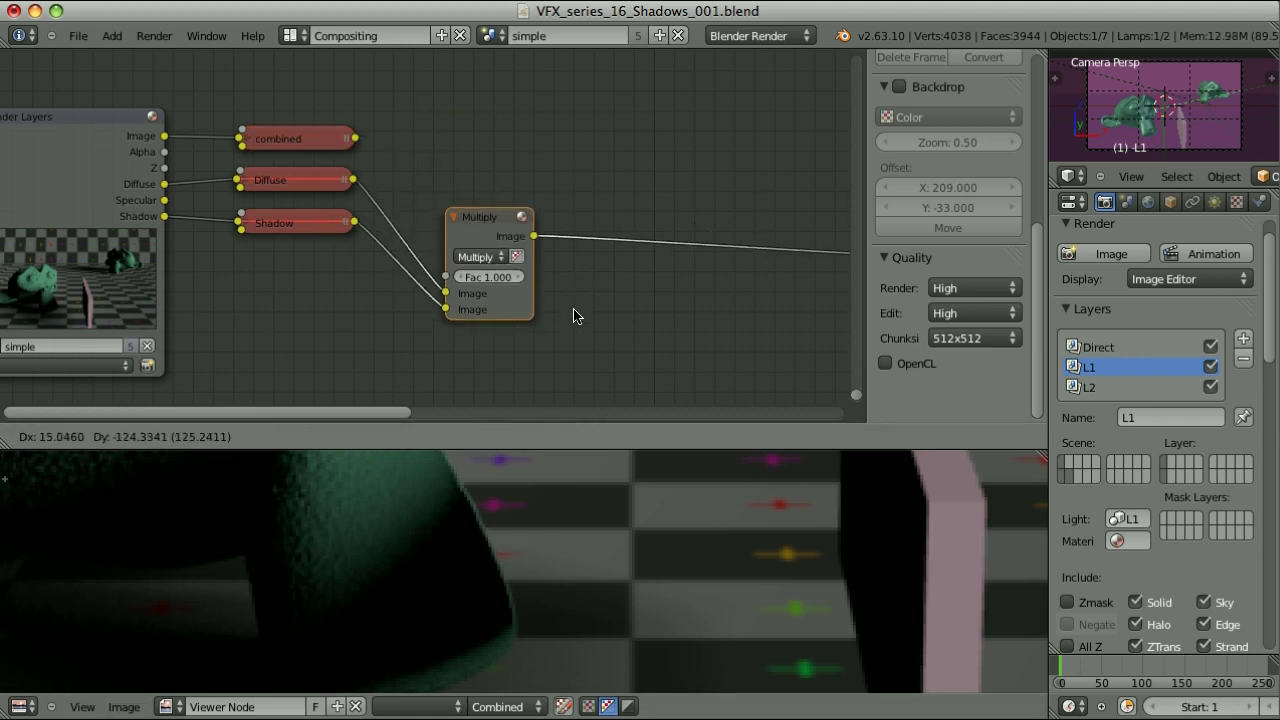
left_click(591, 320)
key("shift+d")
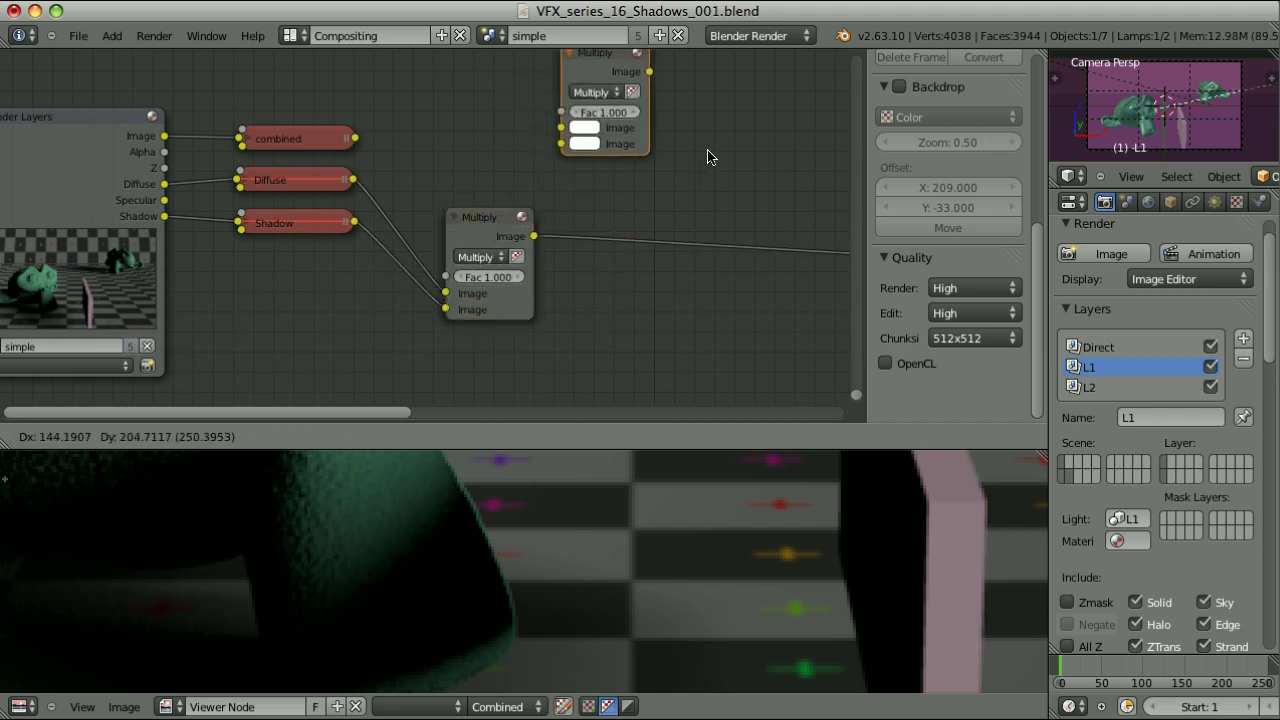
left_click(722, 210)
left_click(620, 147)
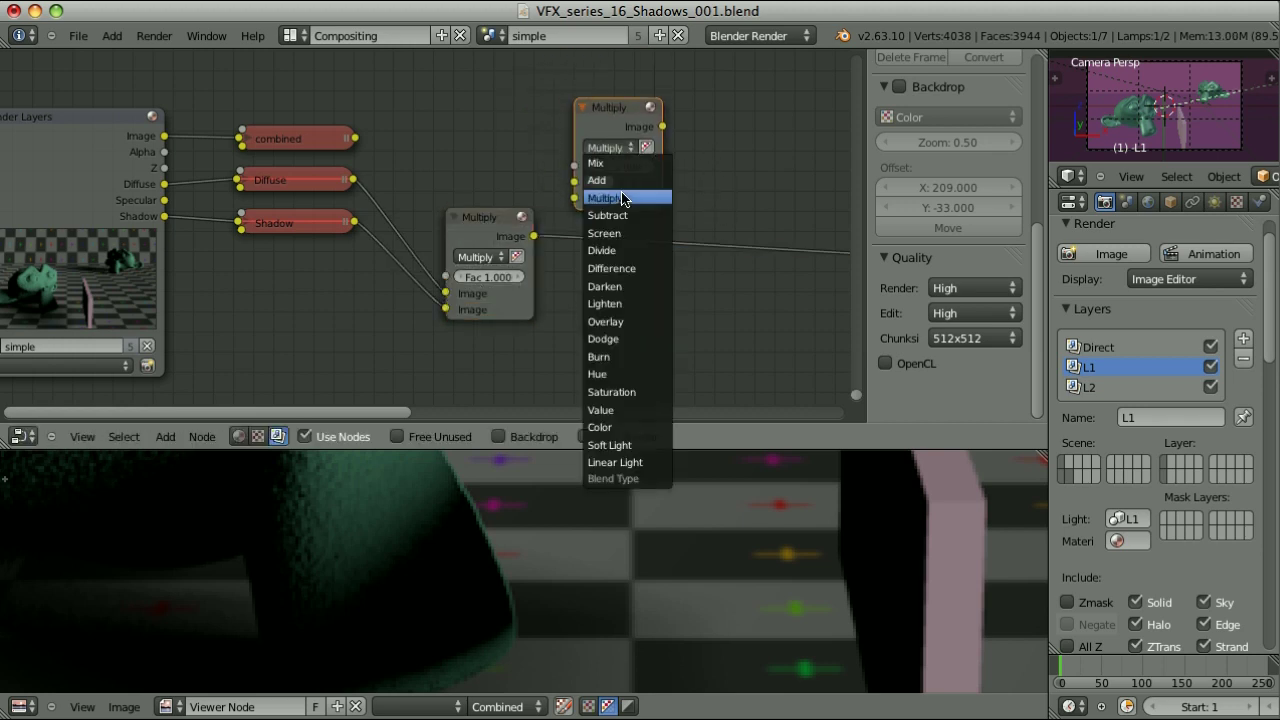
left_click(625, 268)
Feed the combined pass and Multiply result into Difference, then view it full screen
left_click(313, 147)
left_click(620, 108, "shift")
key("f")
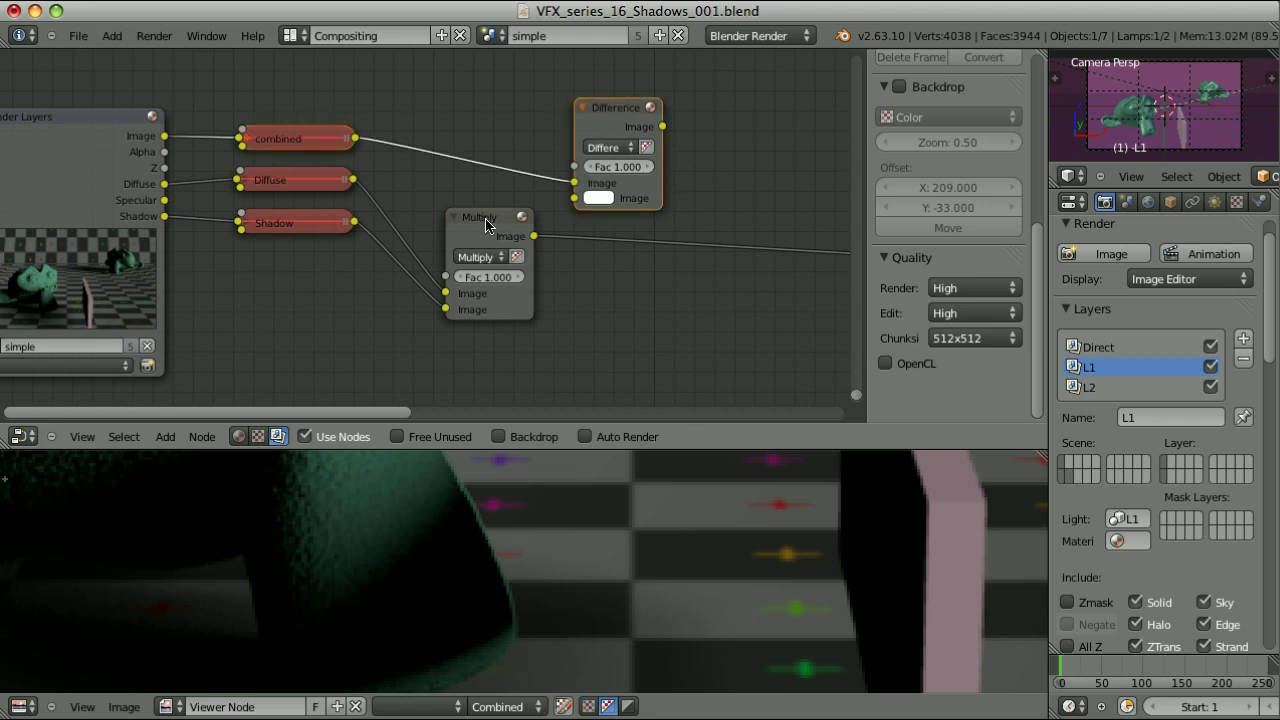
left_click(487, 225)
left_click(610, 113, "shift")
key("f")
left_click(622, 110, "ctrl+shift")
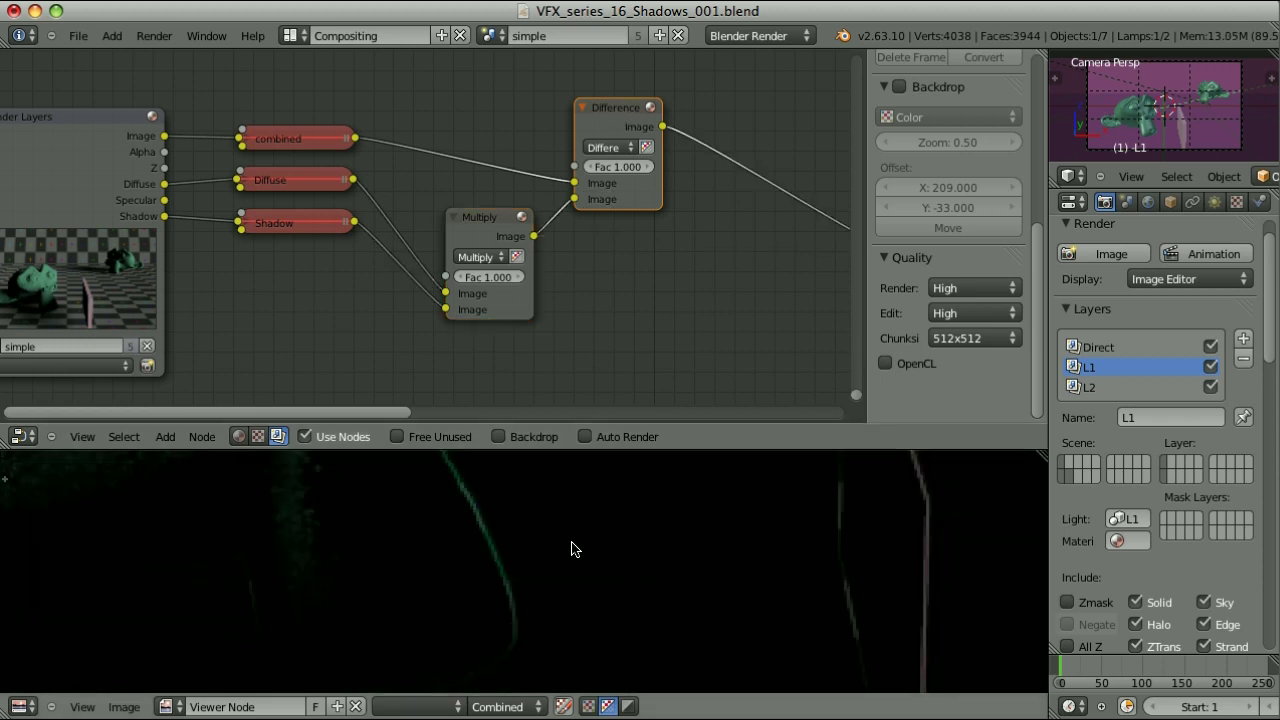
key("ctrl+Up")
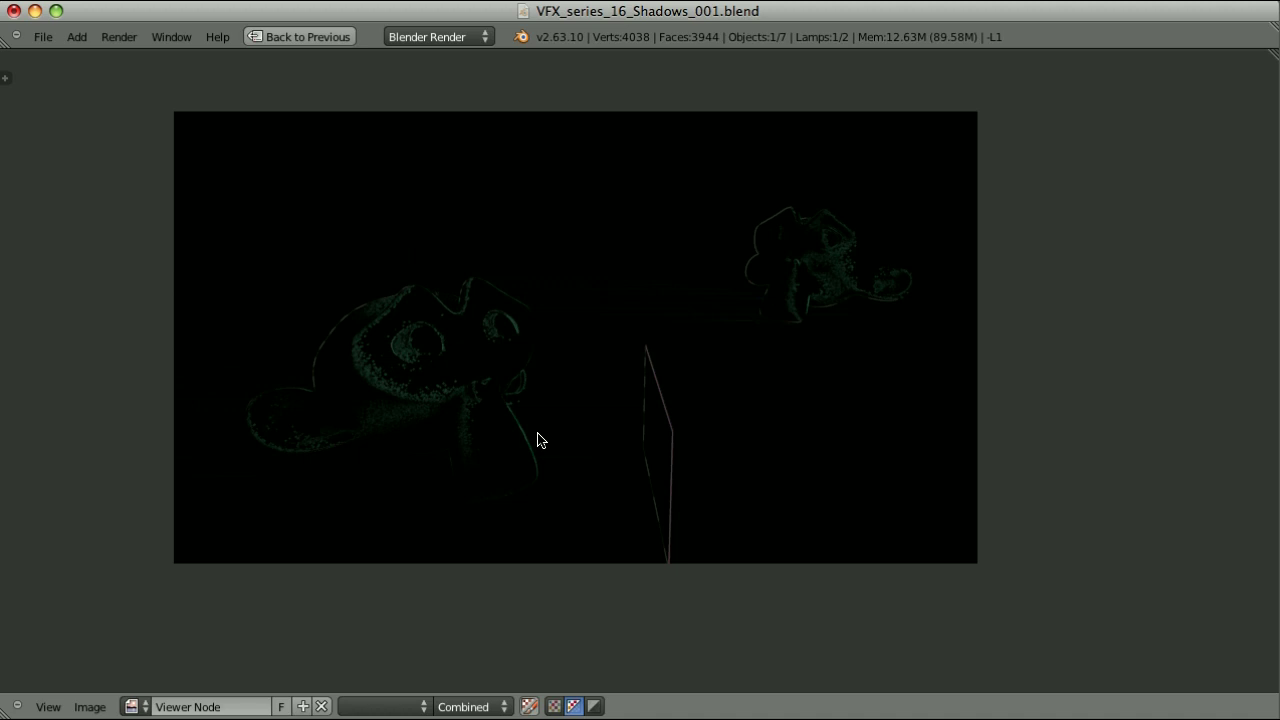
Return from the full-screen viewer to the Compositing layout
key("ctrl+Up")
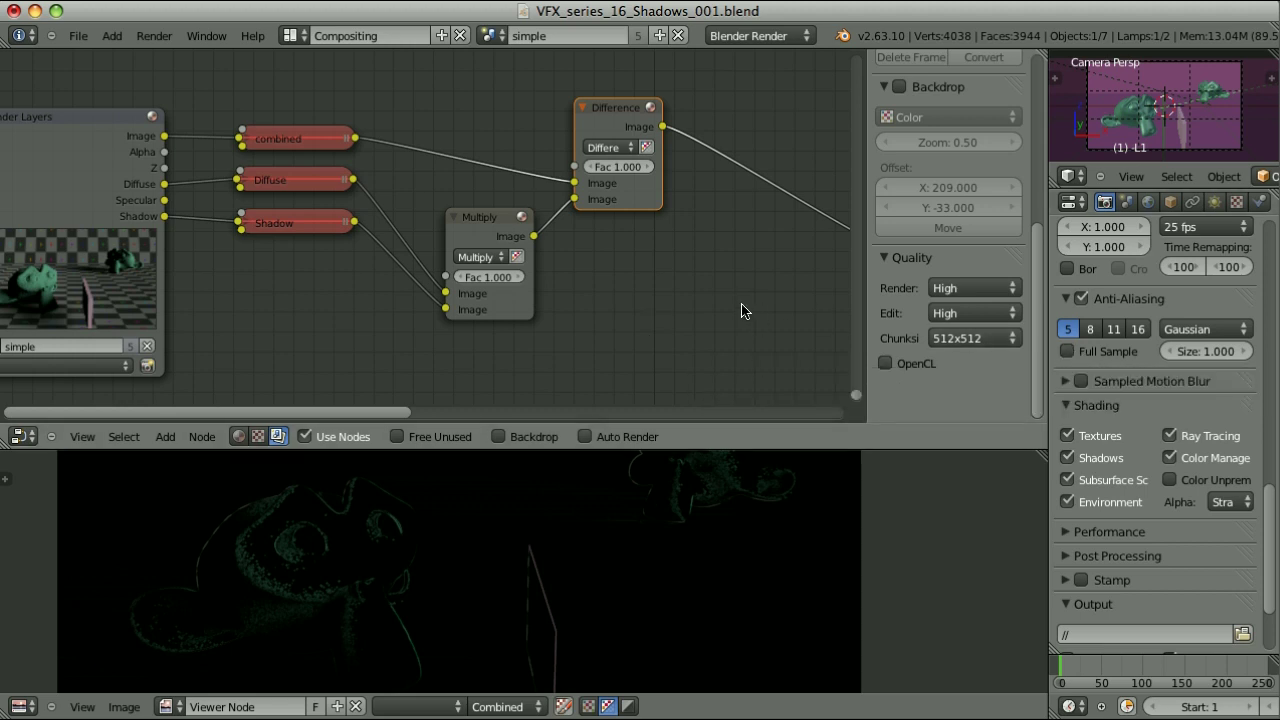
Preview the Diffuse pass, the Shadow pass, then the Multiply result in the viewer
left_click(284, 175, "ctrl+shift")
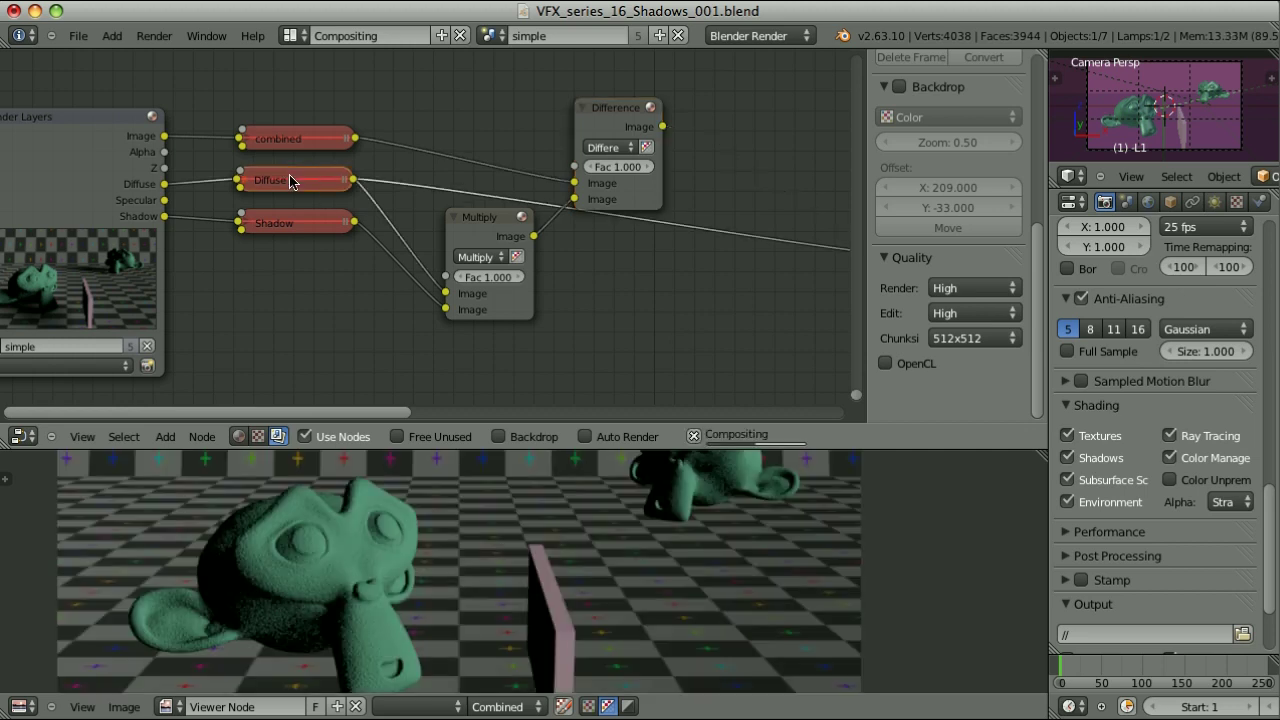
left_click(322, 223, "ctrl+shift")
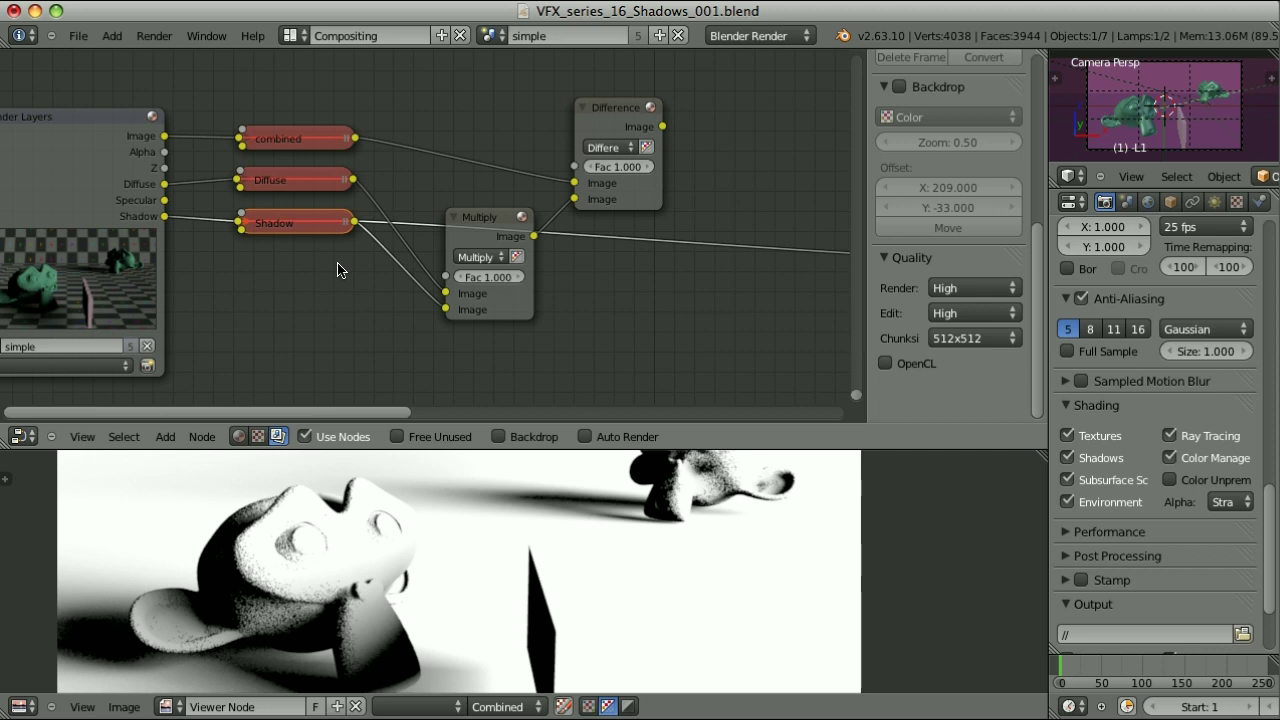
left_click(494, 222, "ctrl+shift")
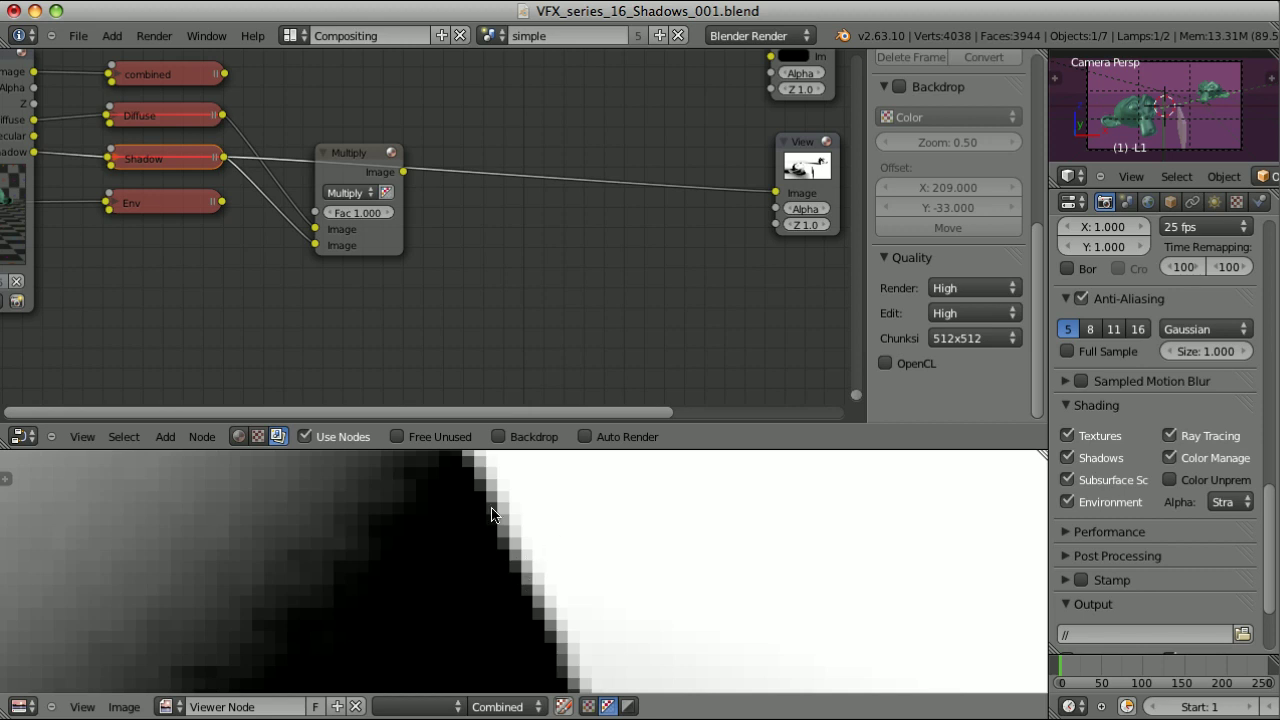
Sample red, green and other pixel colour values in the Multiply result image
scroll(493, 505, "up", 2)
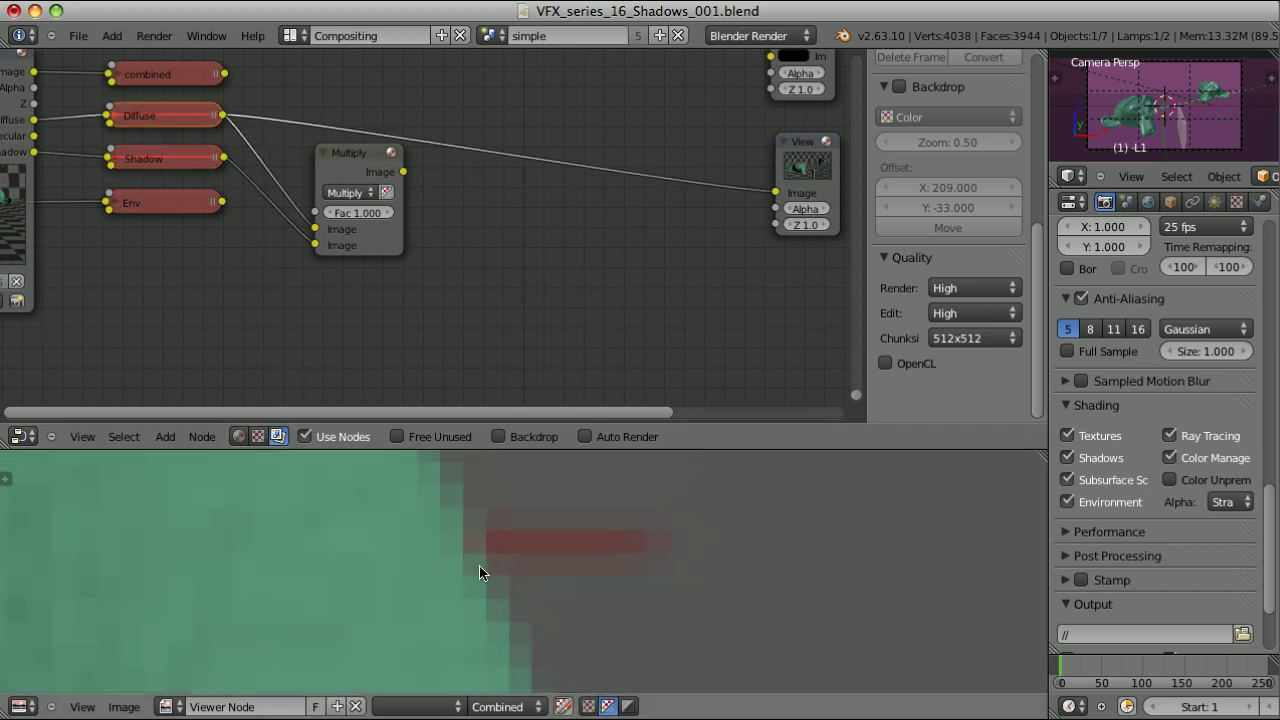
left_click(491, 548)
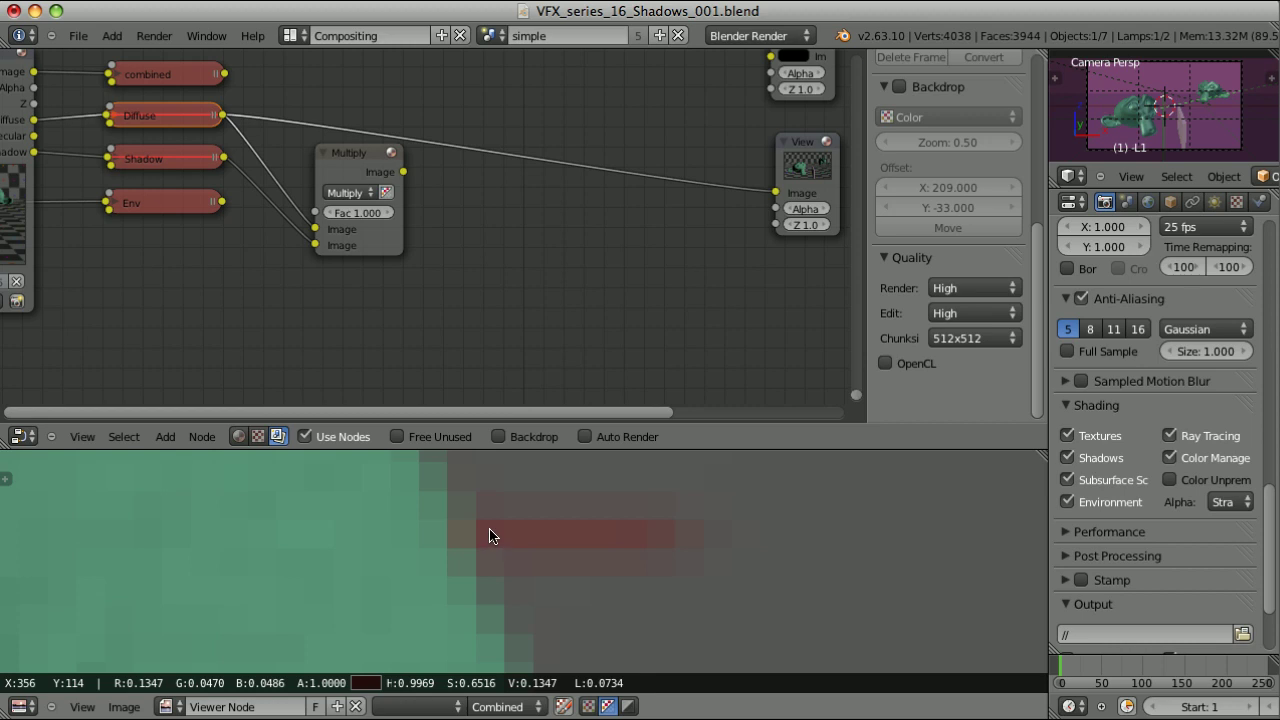
left_click(409, 539)
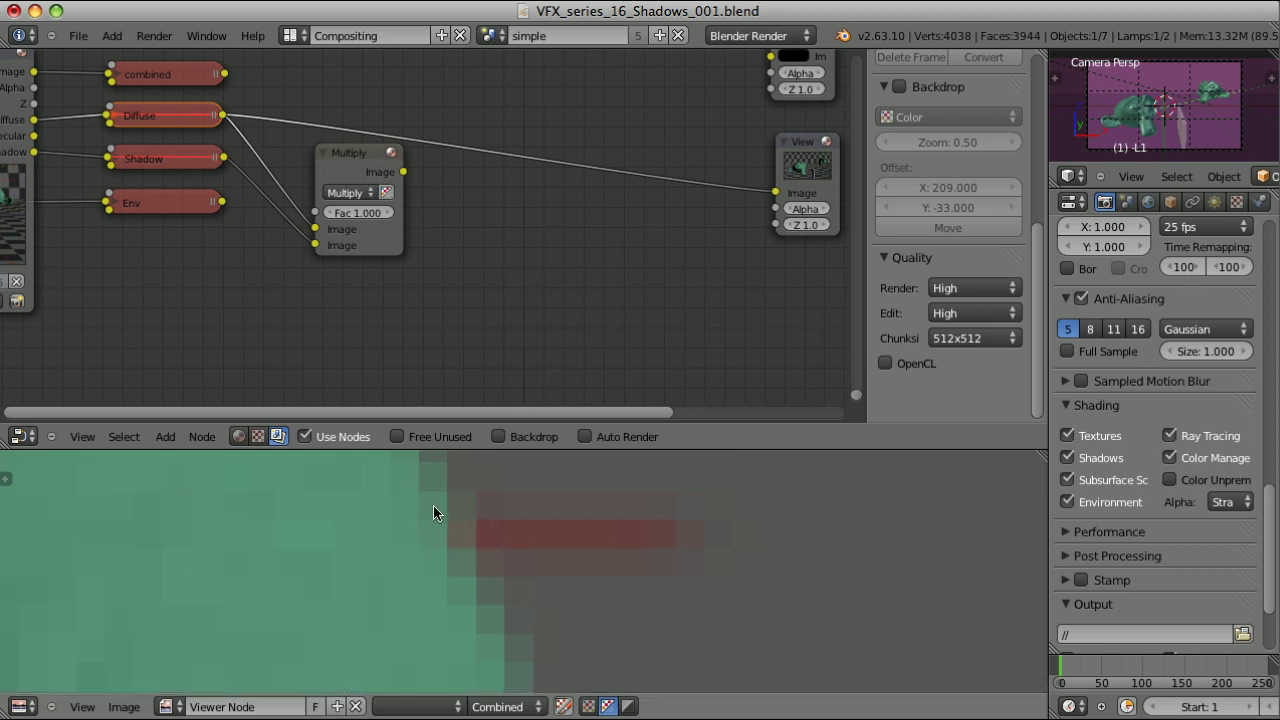
left_click(459, 537)
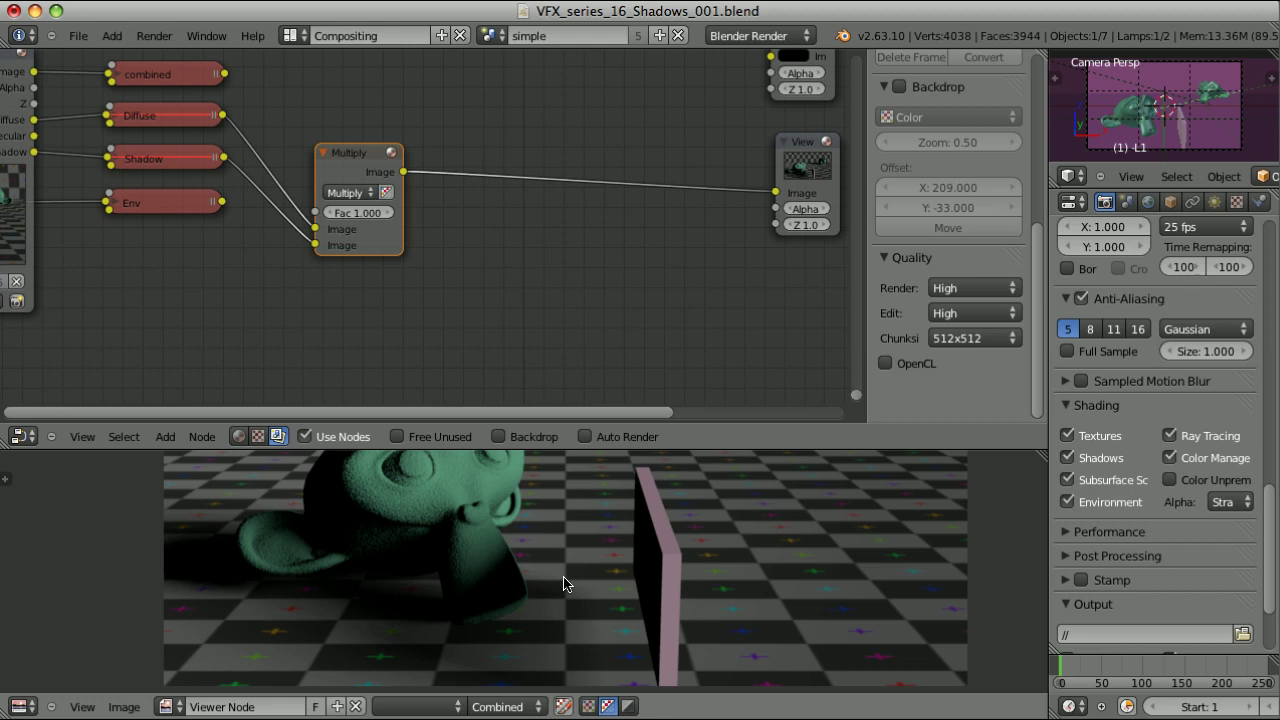
Duplicate the Multiply node to multiply color by Env, placed below the first
middle_click_drag(501, 283, 498, 332)
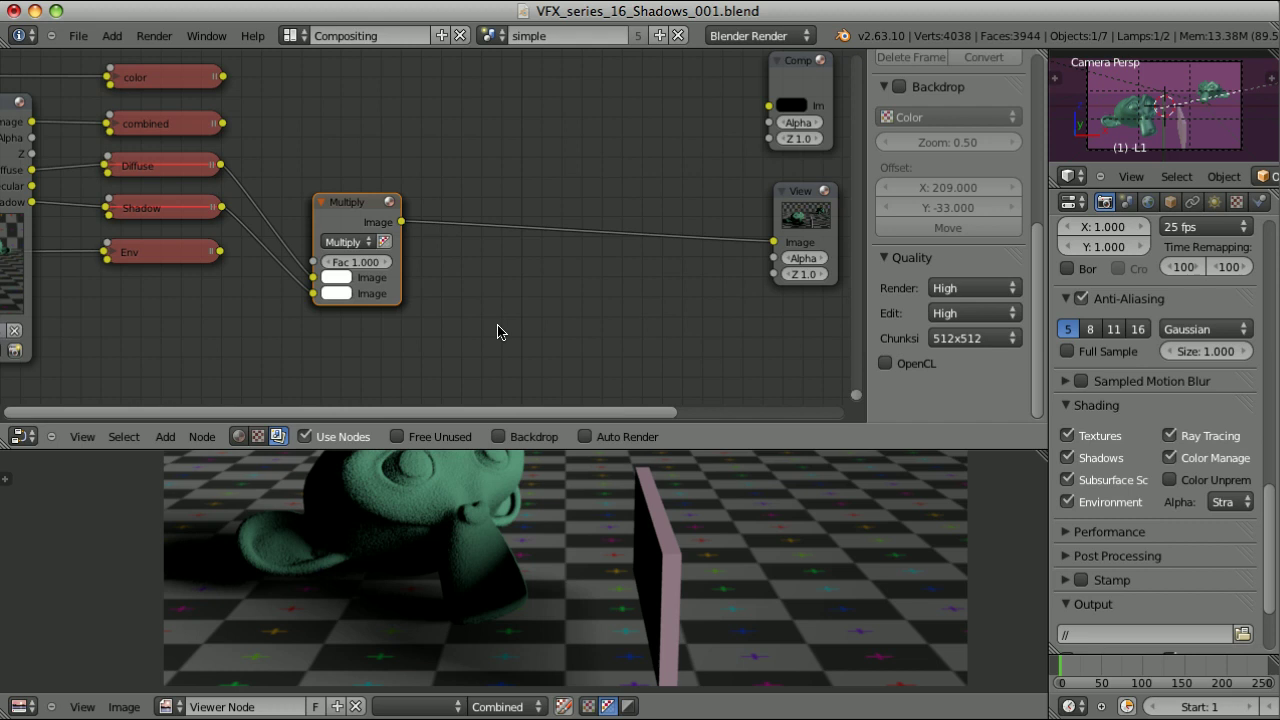
key("shift+d")
left_click(494, 191)
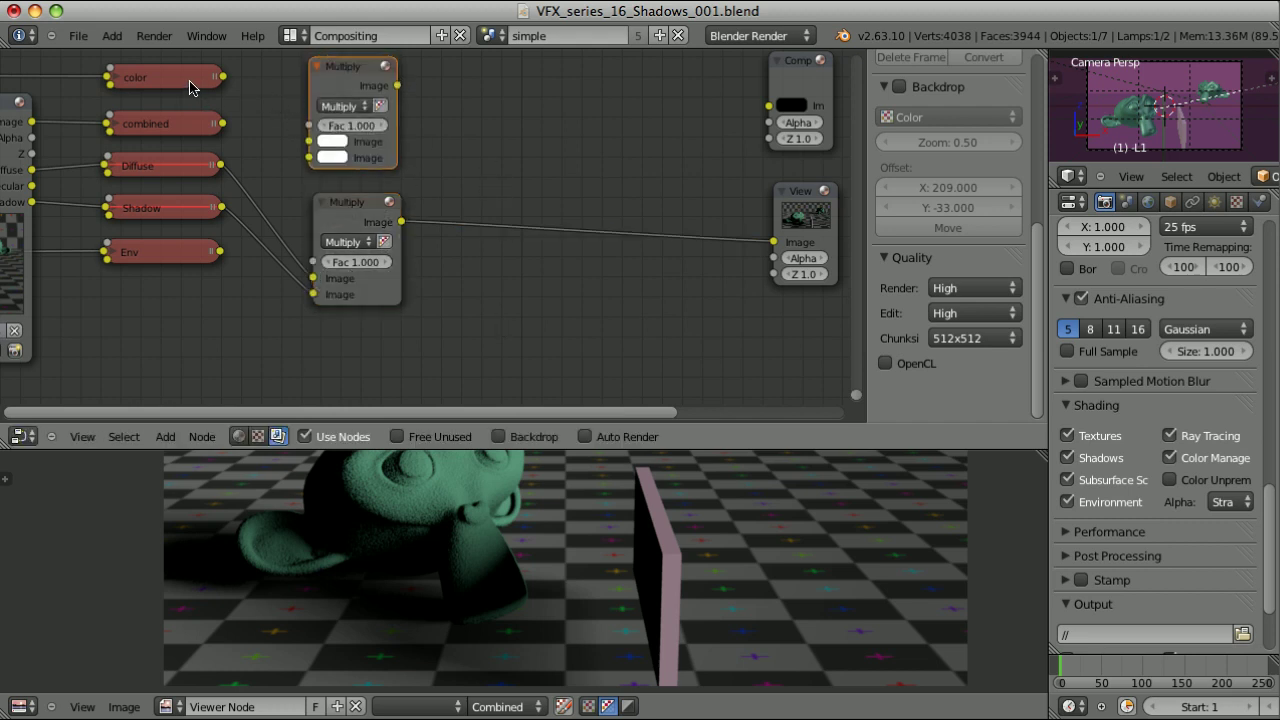
left_click_drag(222, 76, 310, 141)
left_click_drag(220, 251, 310, 157)
key("g")
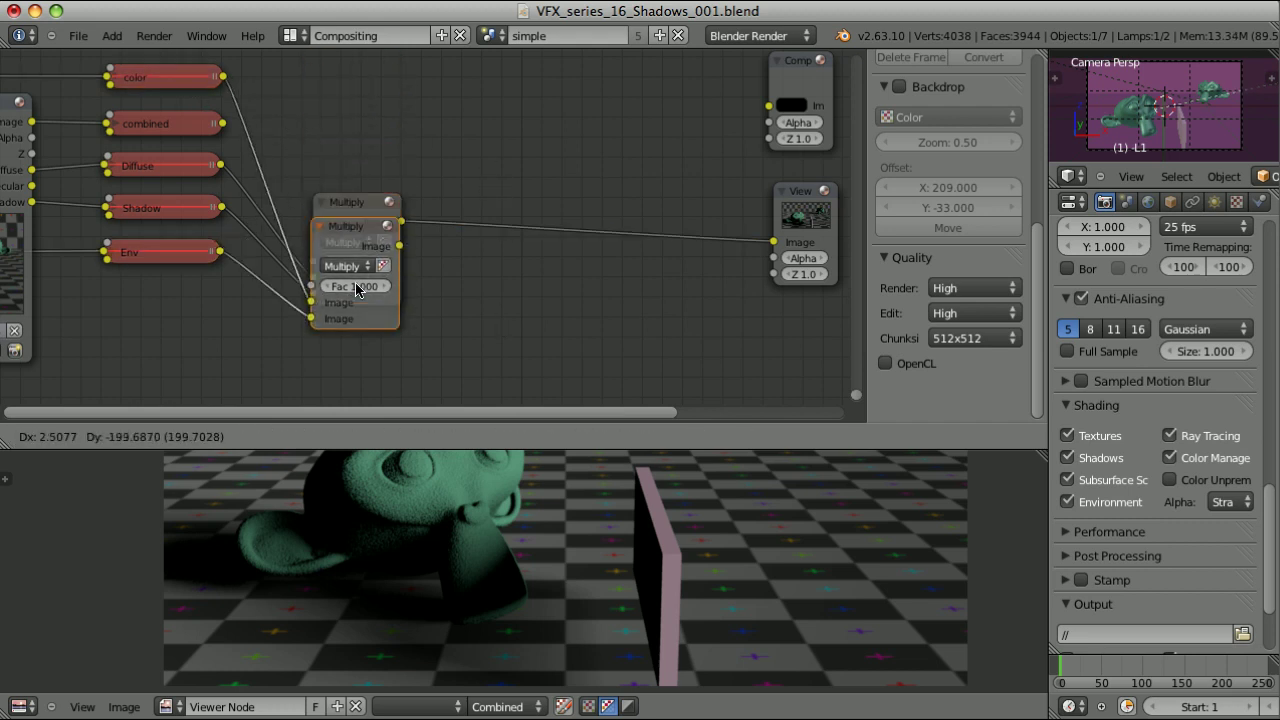
left_click(357, 393)
Add both Multiply results in an Add node at Fac 0.7 feeding the Viewer
key("shift+d")
left_click(490, 302)
left_click(490, 300)
left_click(470, 328)
left_click_drag(401, 221, 449, 334)
left_click_drag(537, 278, 773, 242)
left_click_drag(401, 348, 449, 351)
left_click(524, 322)
type("0.7")
key("Return")
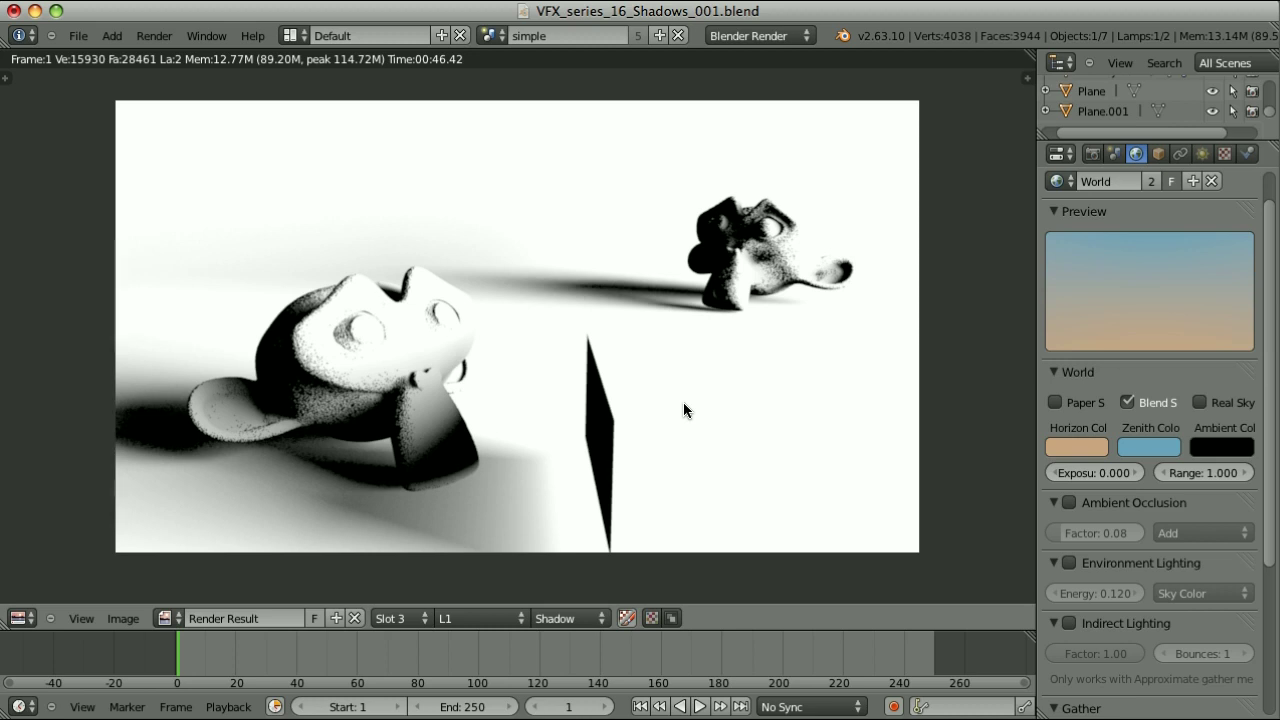
Compare pixel values on the planes in the render's Diffuse and Shadow passes
left_click(568, 618)
left_click(568, 578)
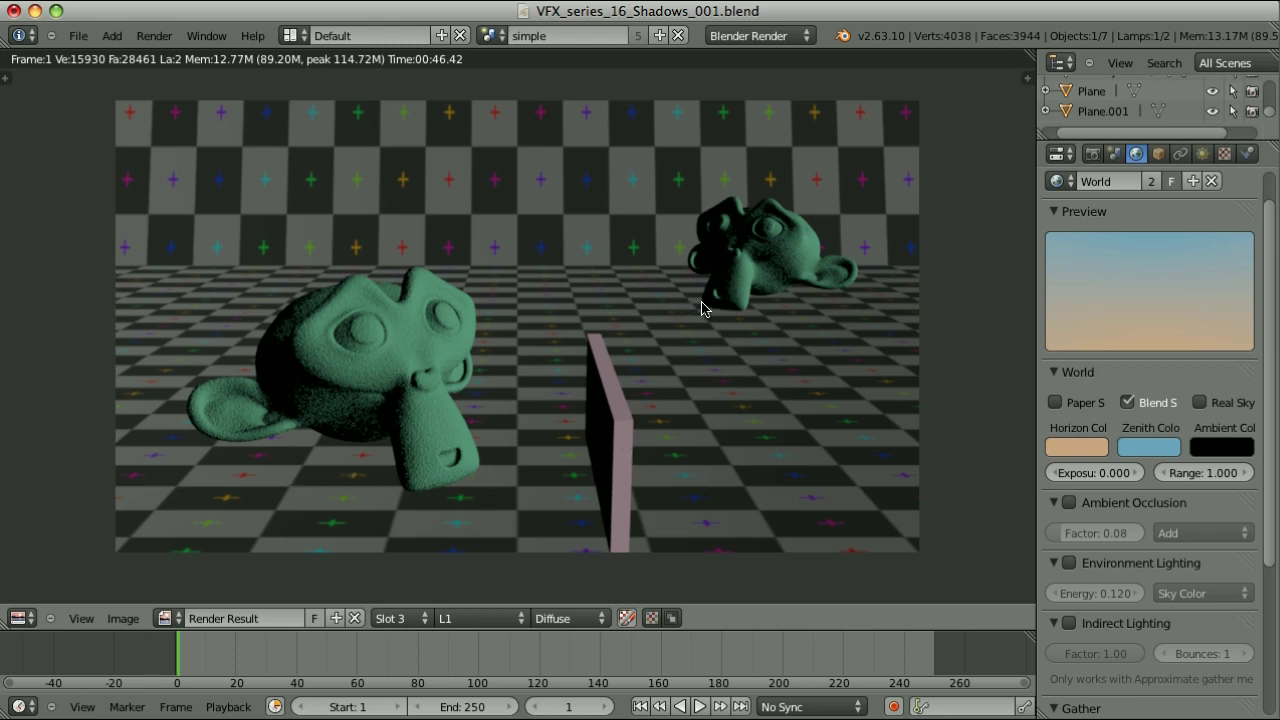
mouse_move(600, 430)
left_mouse_down()
mouse_move(601, 410)
mouse_move(600, 424)
left_mouse_up()
left_click(562, 618)
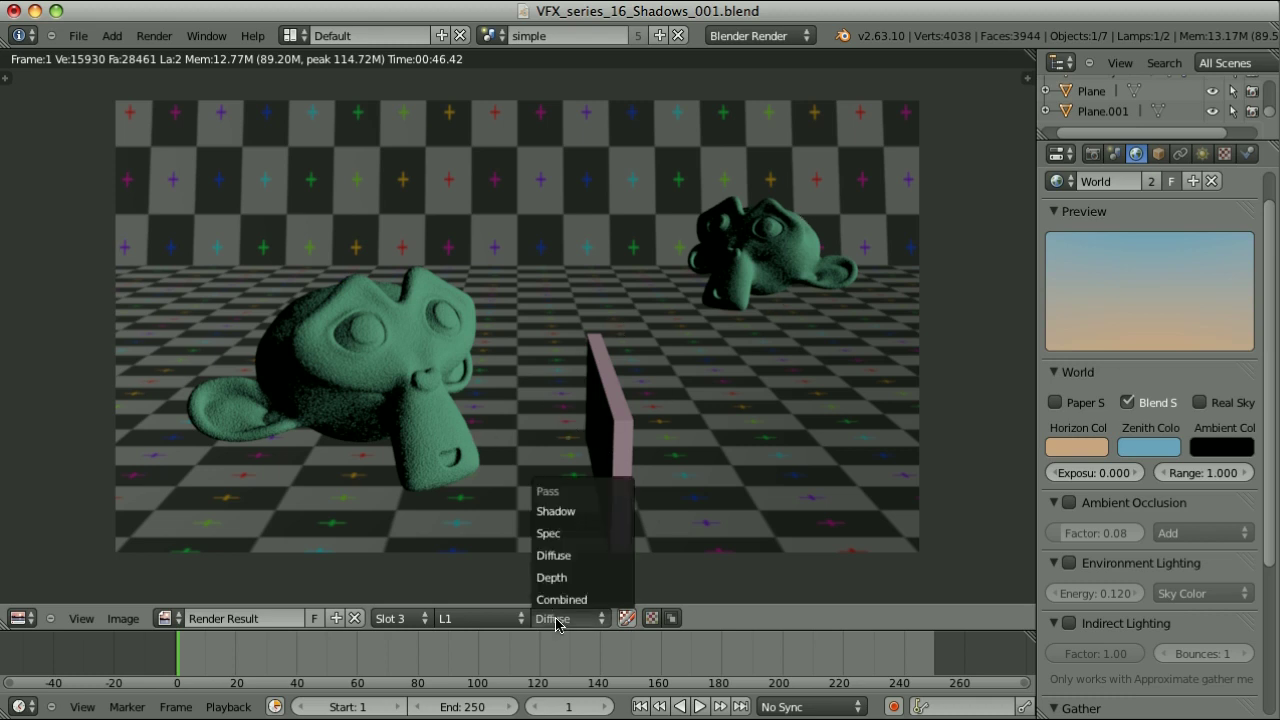
left_click(562, 511)
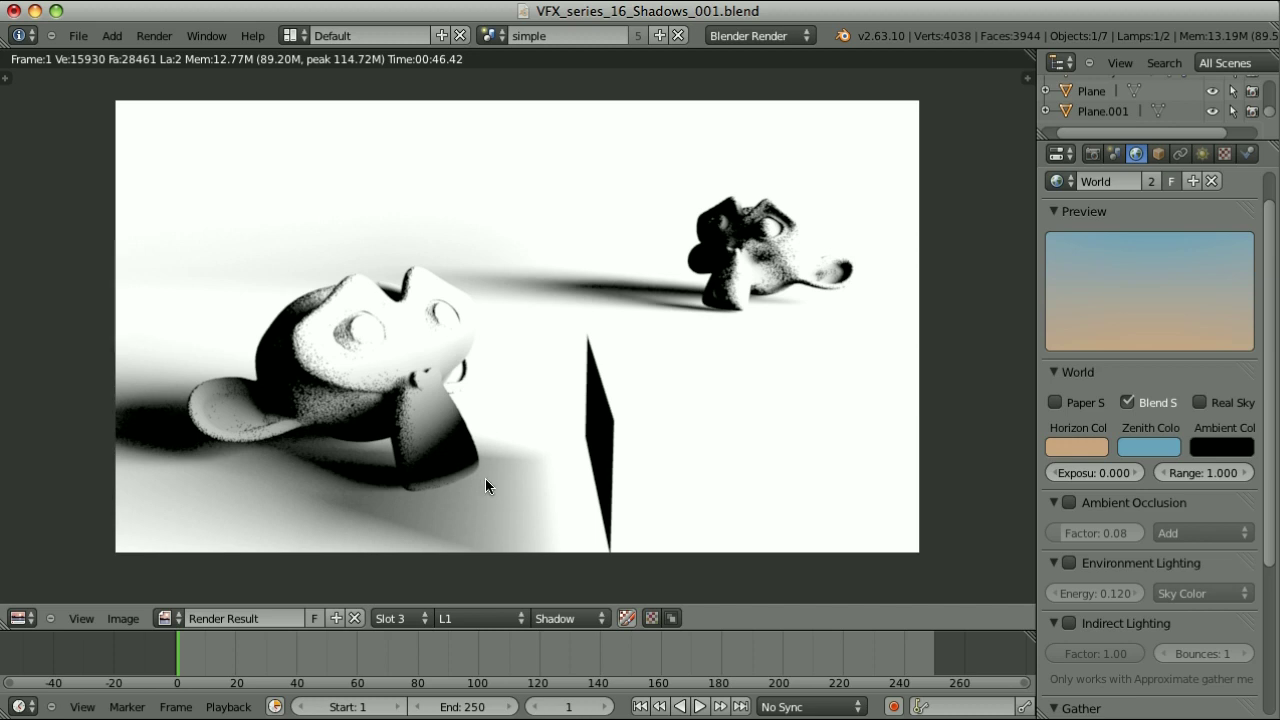
left_click_drag(600, 418, 602, 442)
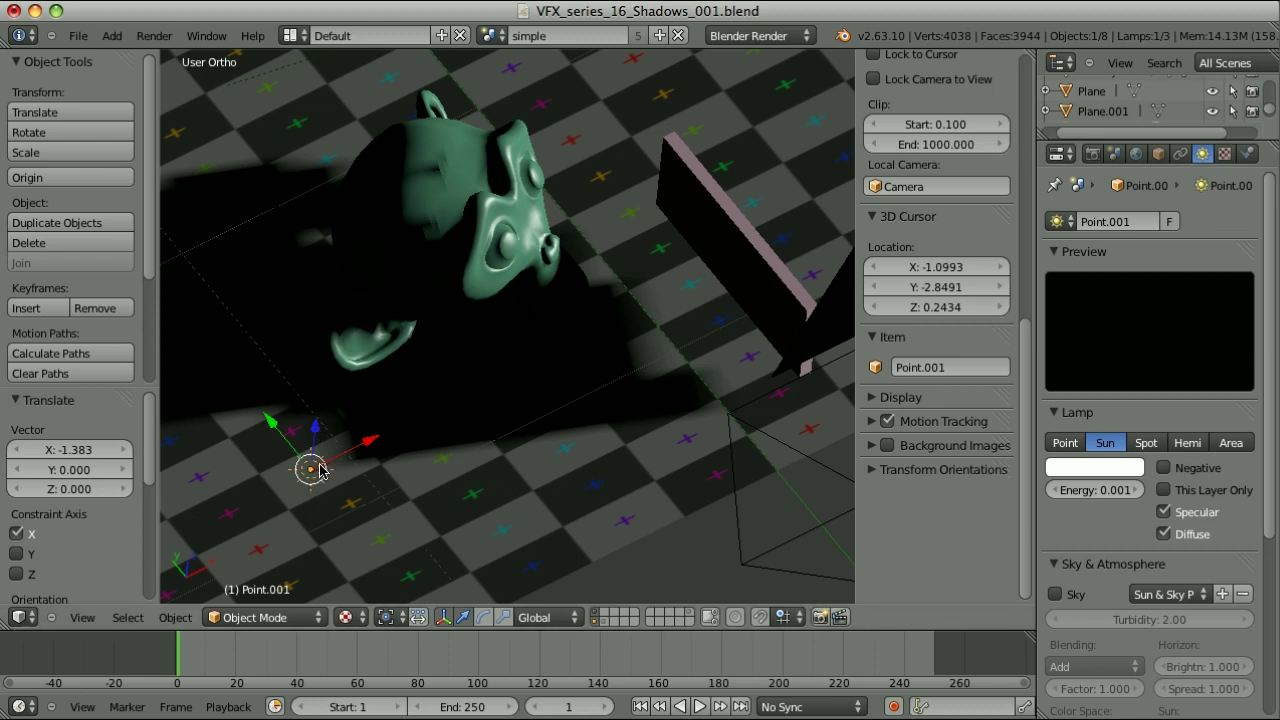
Render the scene with the added sun lamp into Slot 2
key("F12")
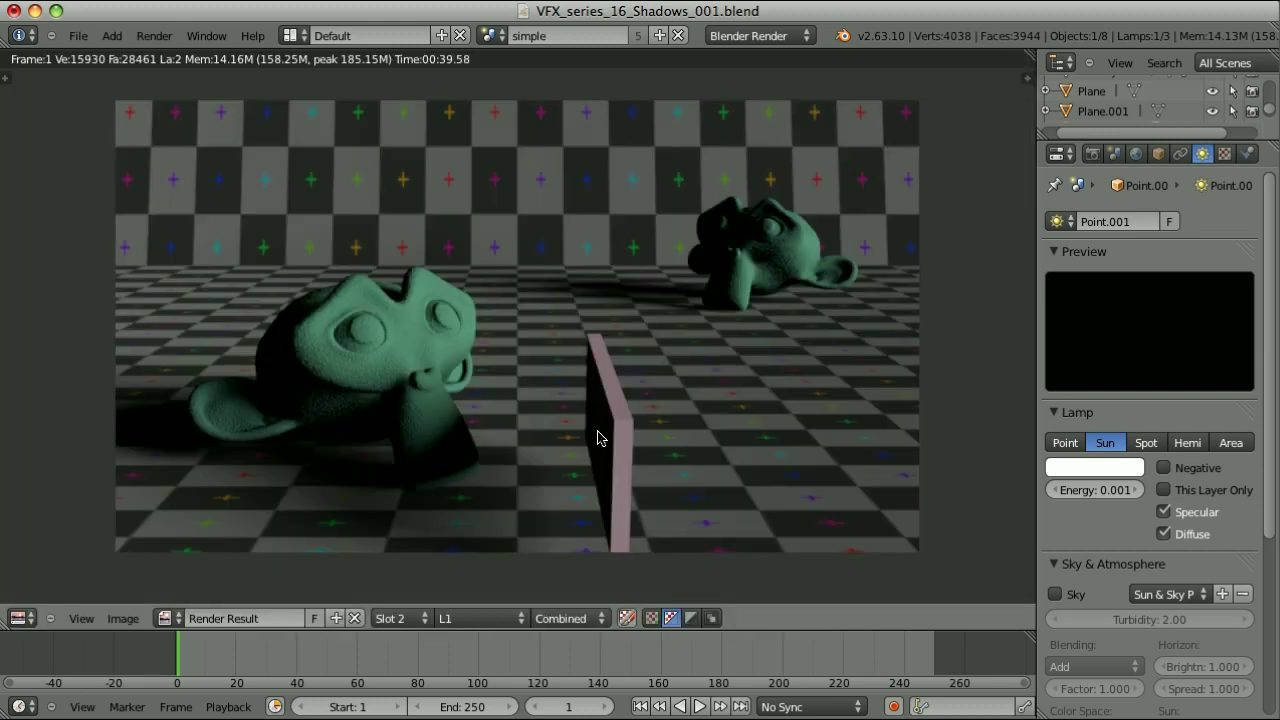
Compare the Slot 3 and Slot 2 combined renders, reading pixel values
left_click(400, 618)
left_click(408, 557)
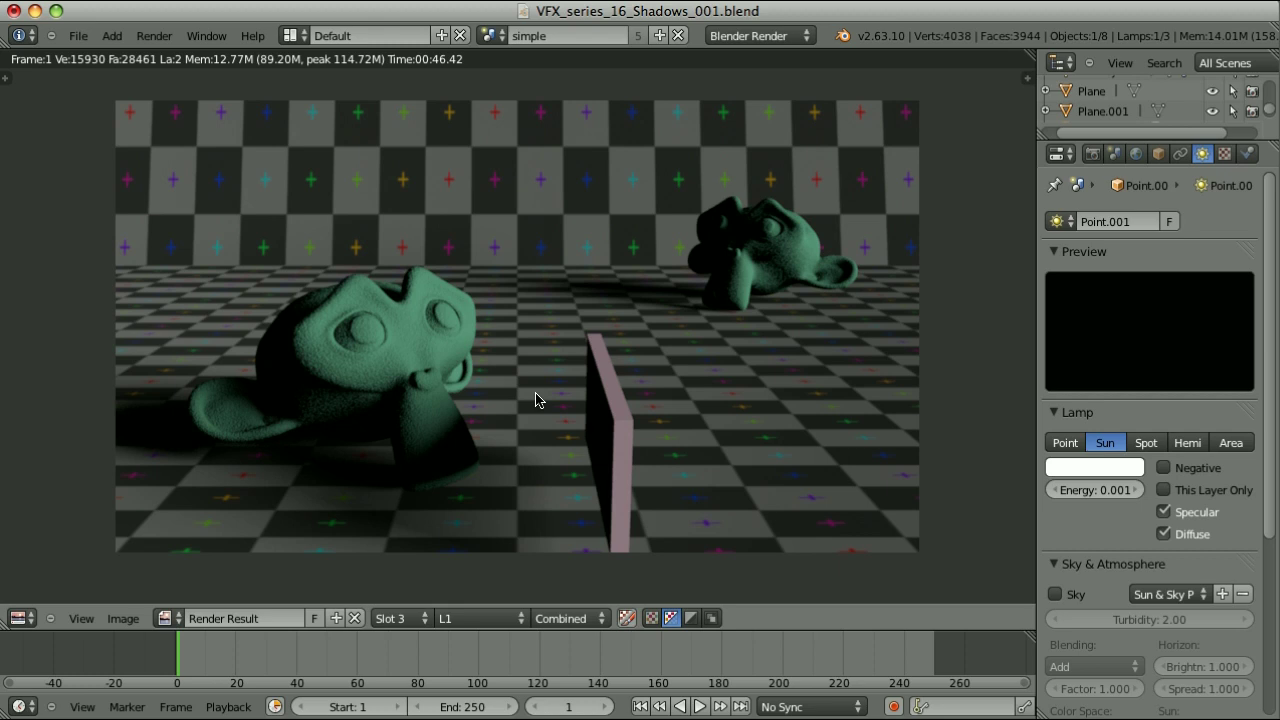
mouse_move(597, 432)
left_mouse_down()
mouse_move(602, 446)
mouse_move(603, 430)
left_mouse_up()
left_click(412, 618)
left_click(414, 578)
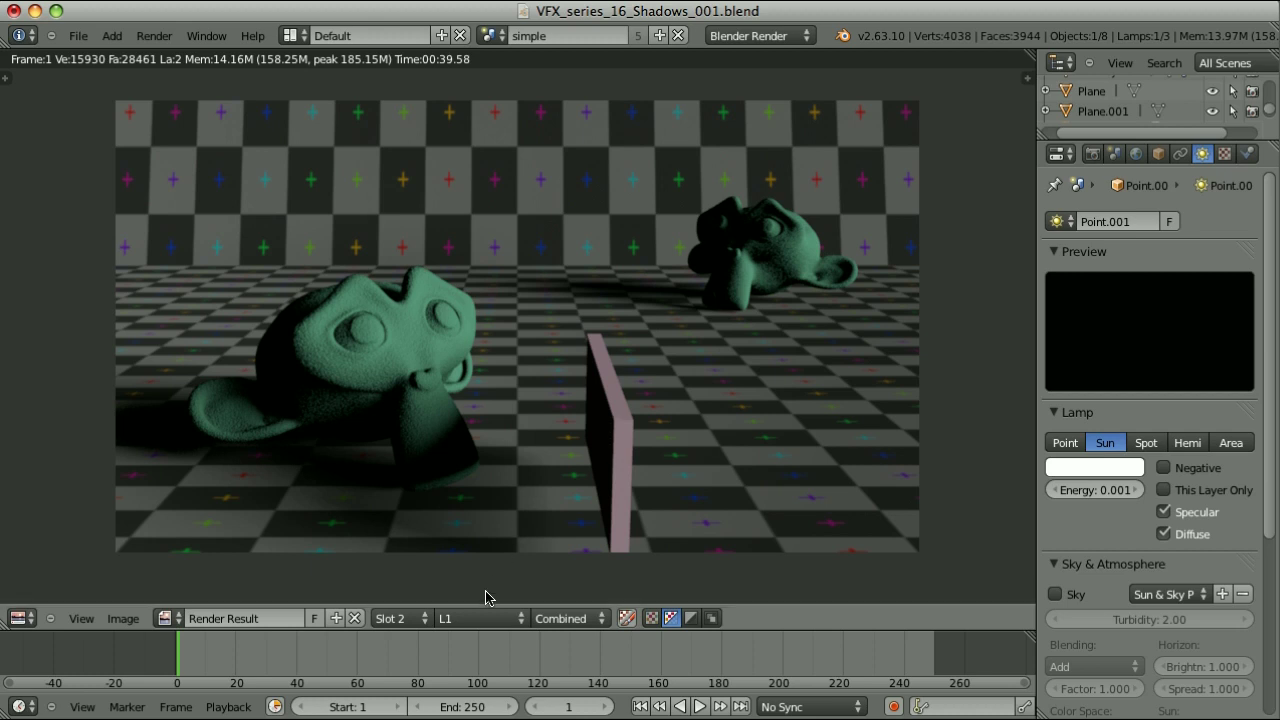
Switch to the Shadow pass and toggle between Slot 2 and Slot 3, ending on Slot 3
left_click(564, 617)
left_click(566, 516)
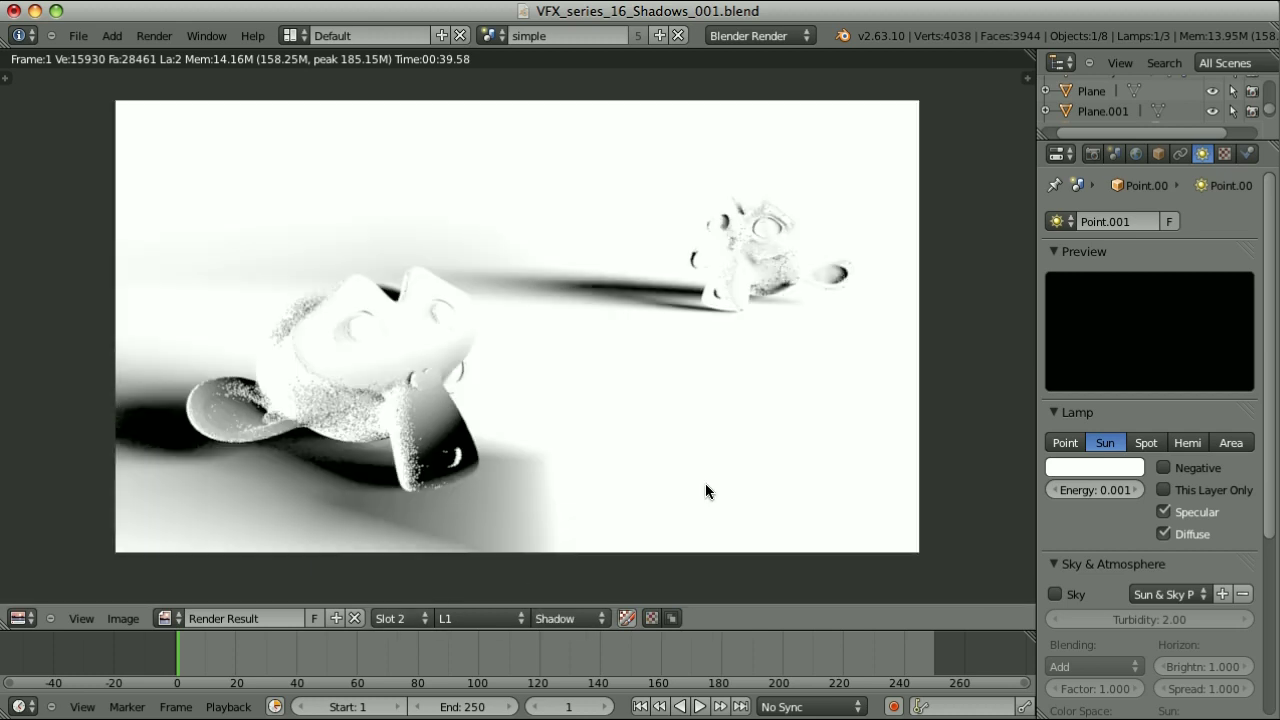
left_click(405, 617)
left_click(410, 555)
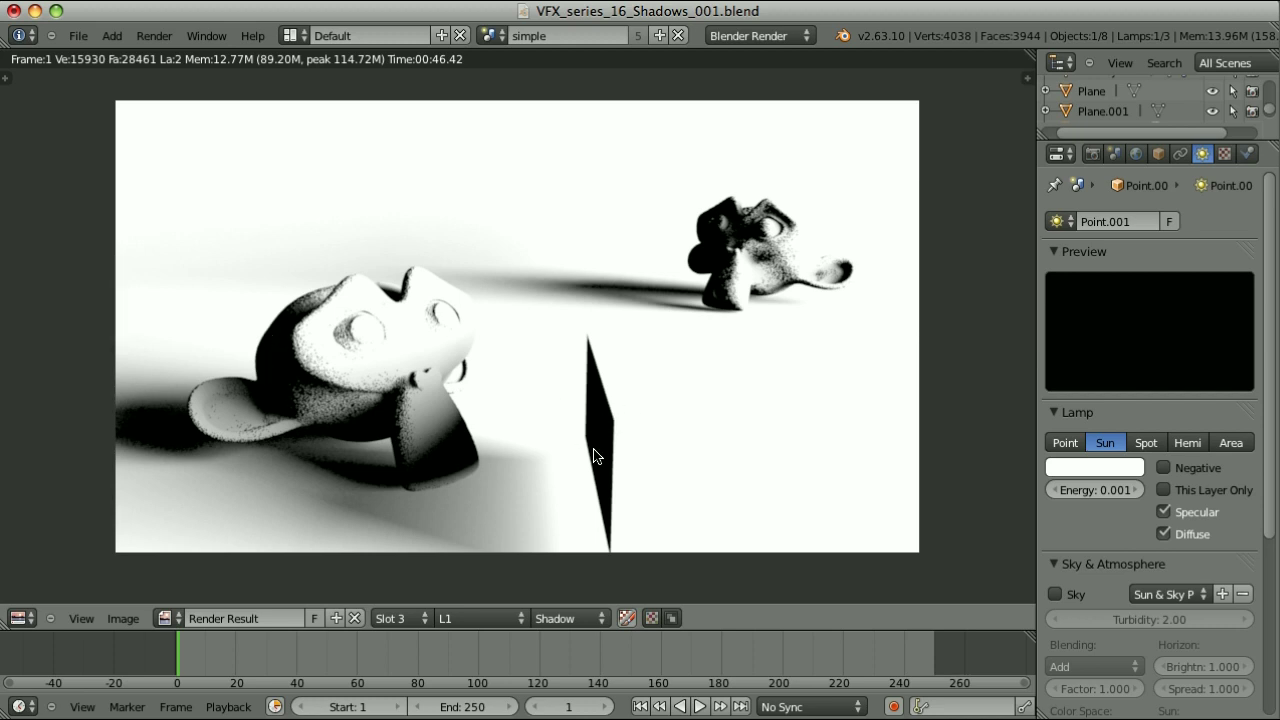
left_click(392, 618)
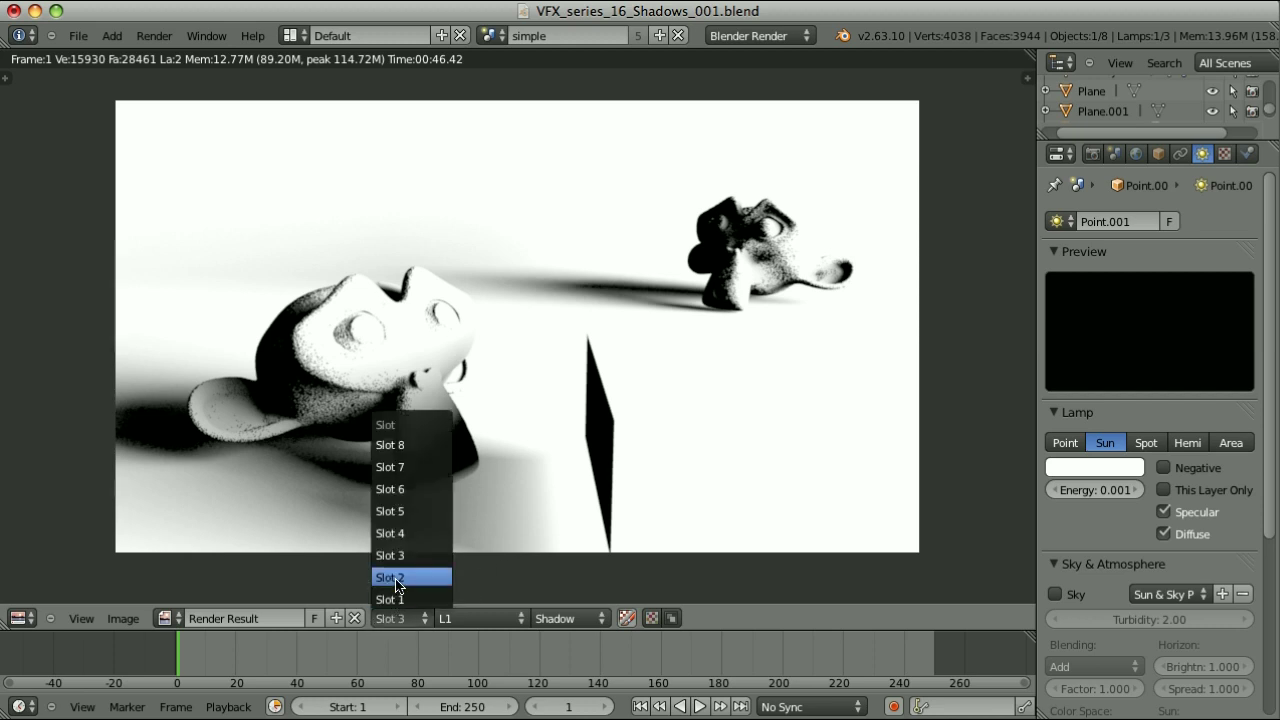
left_click(396, 578)
left_click(404, 619)
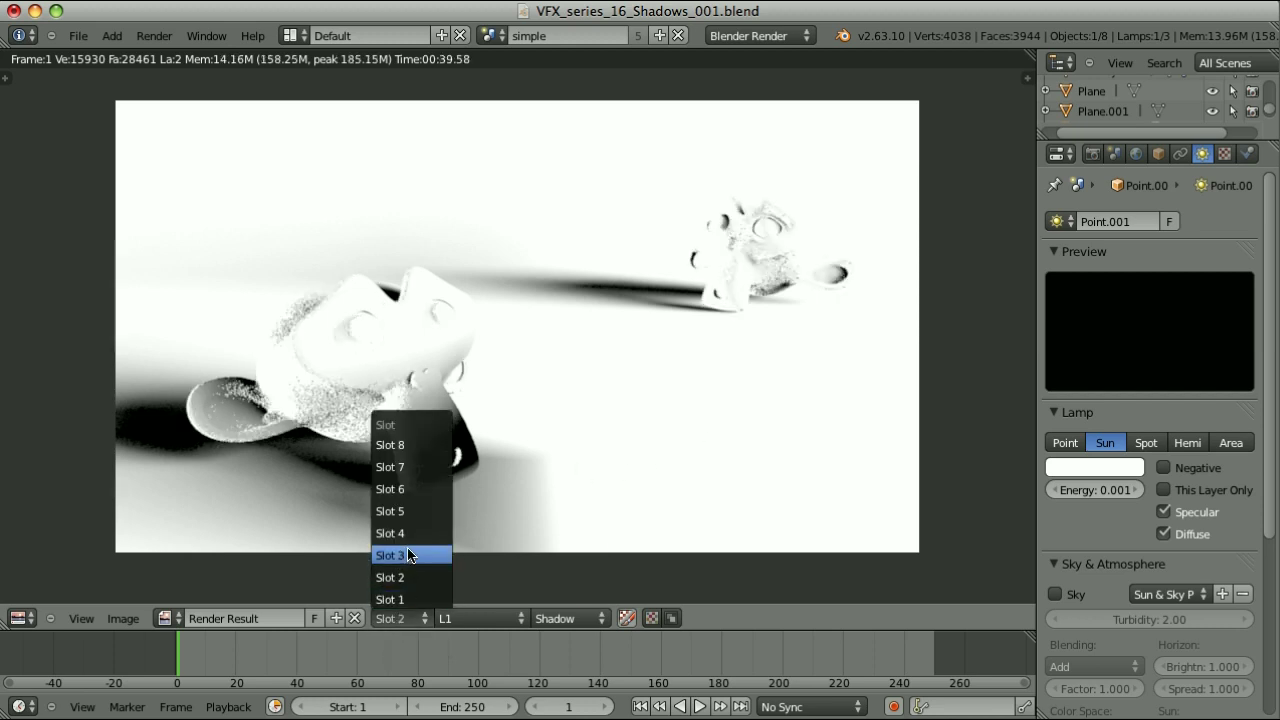
left_click(437, 545)
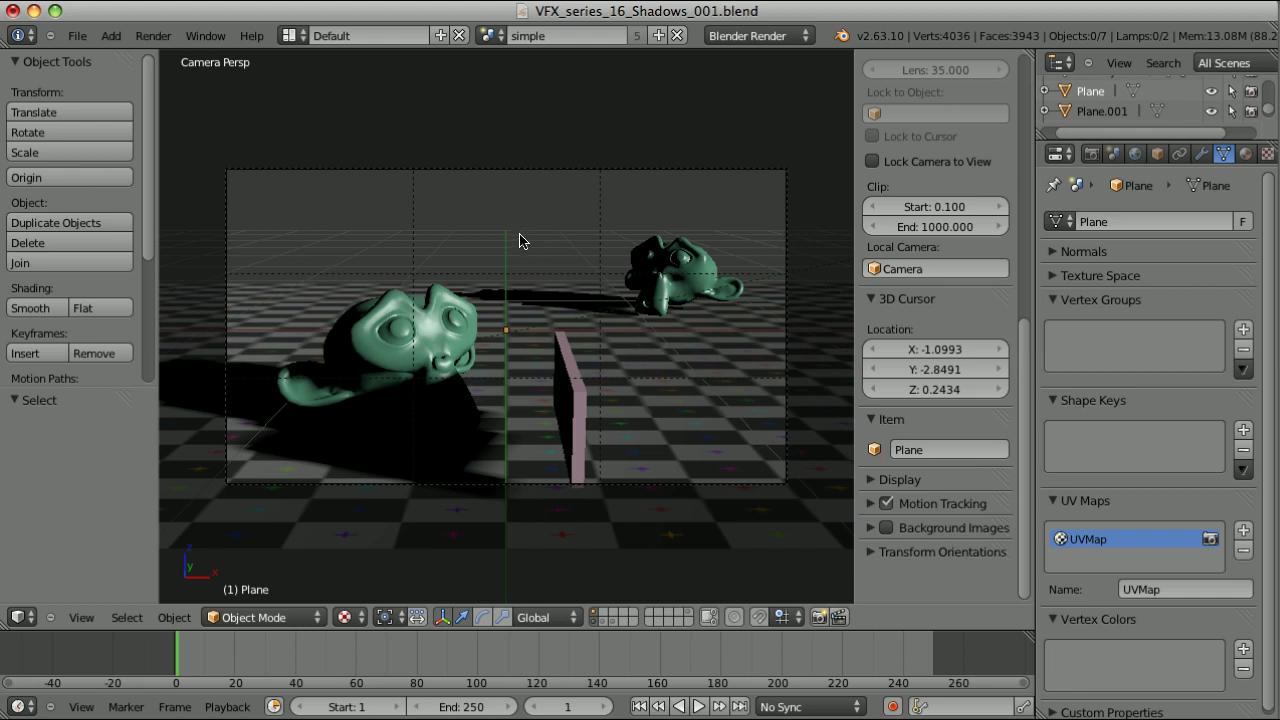
Render the scene again now that the extra Point.001 lamp is gone
key("F12")
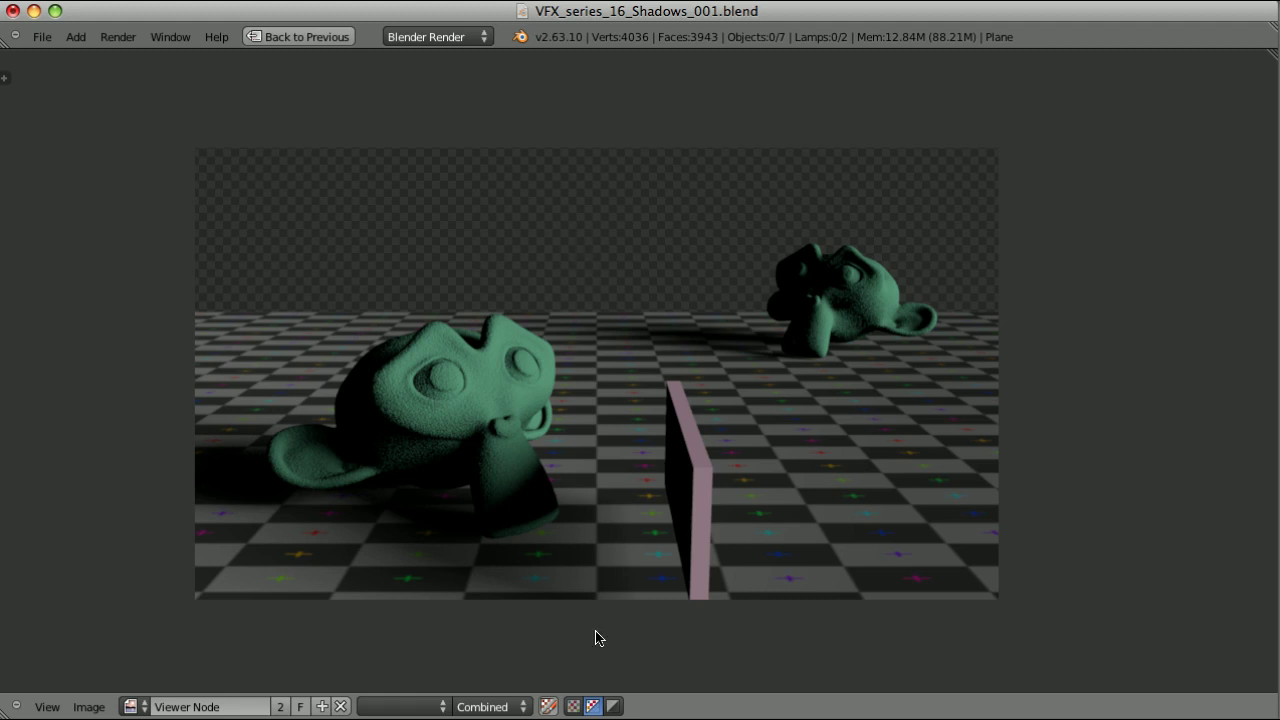
Change the render's channel display, then return to the Compositing node editor showing the Shadow pass
left_click(613, 707)
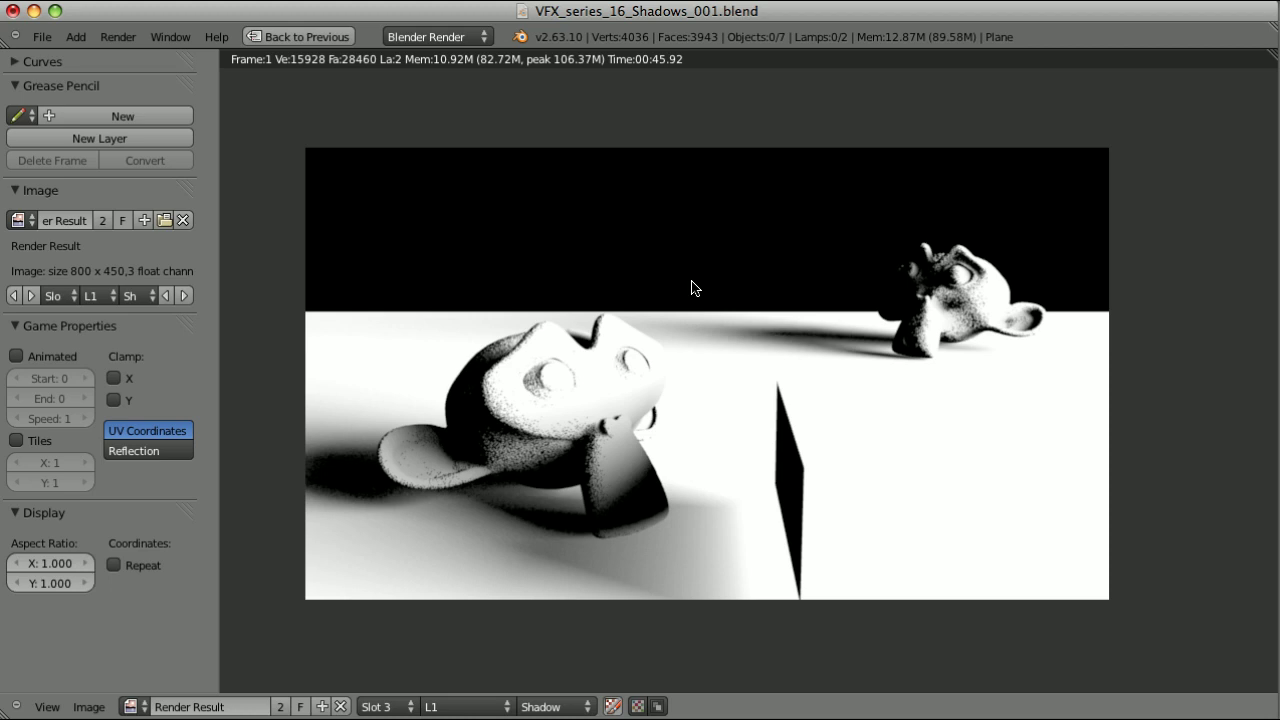
key("Escape")
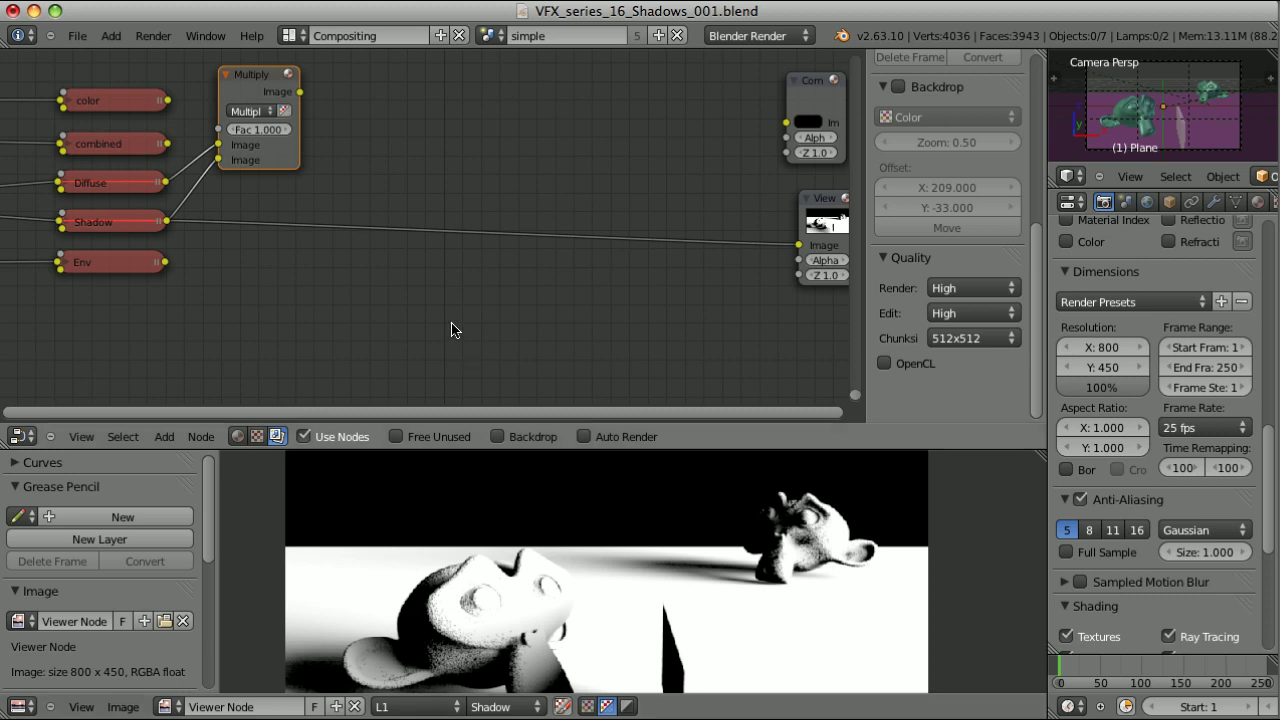
Duplicate the Multiply node onto the Shadow link and set its blend mode to Add
key("shift+d")
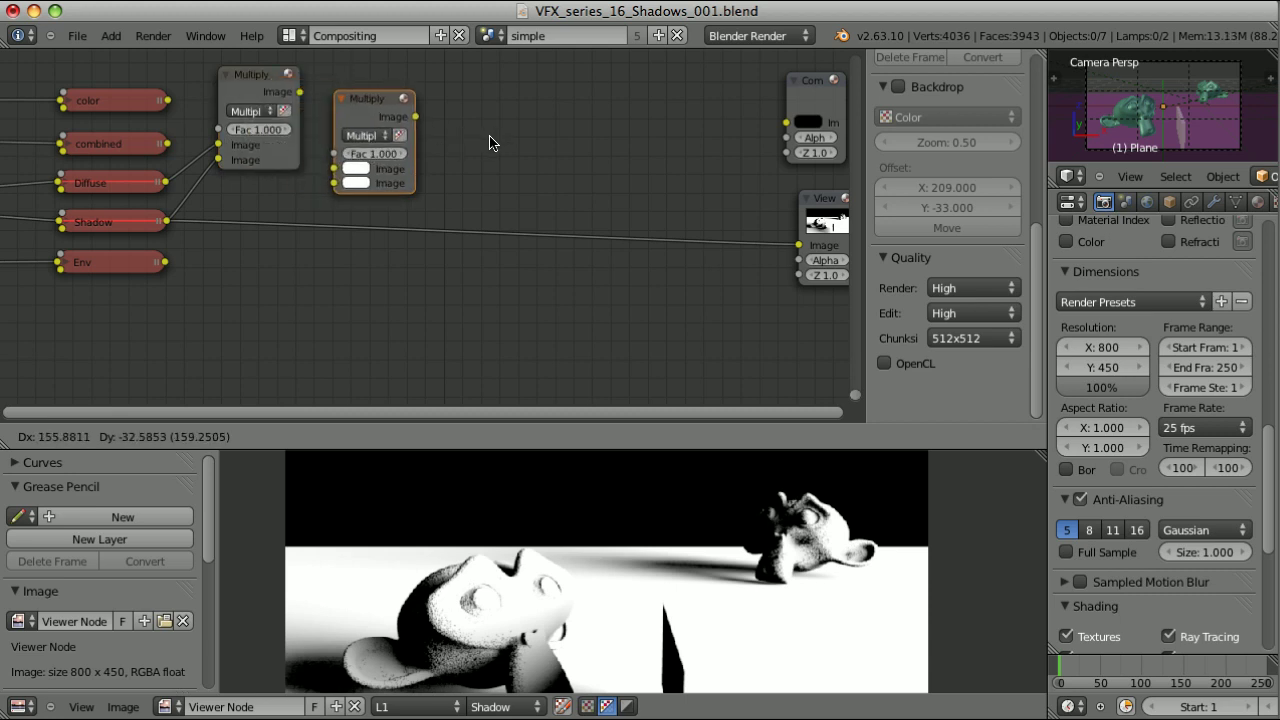
left_click(642, 243)
left_click(515, 235)
left_click(514, 262)
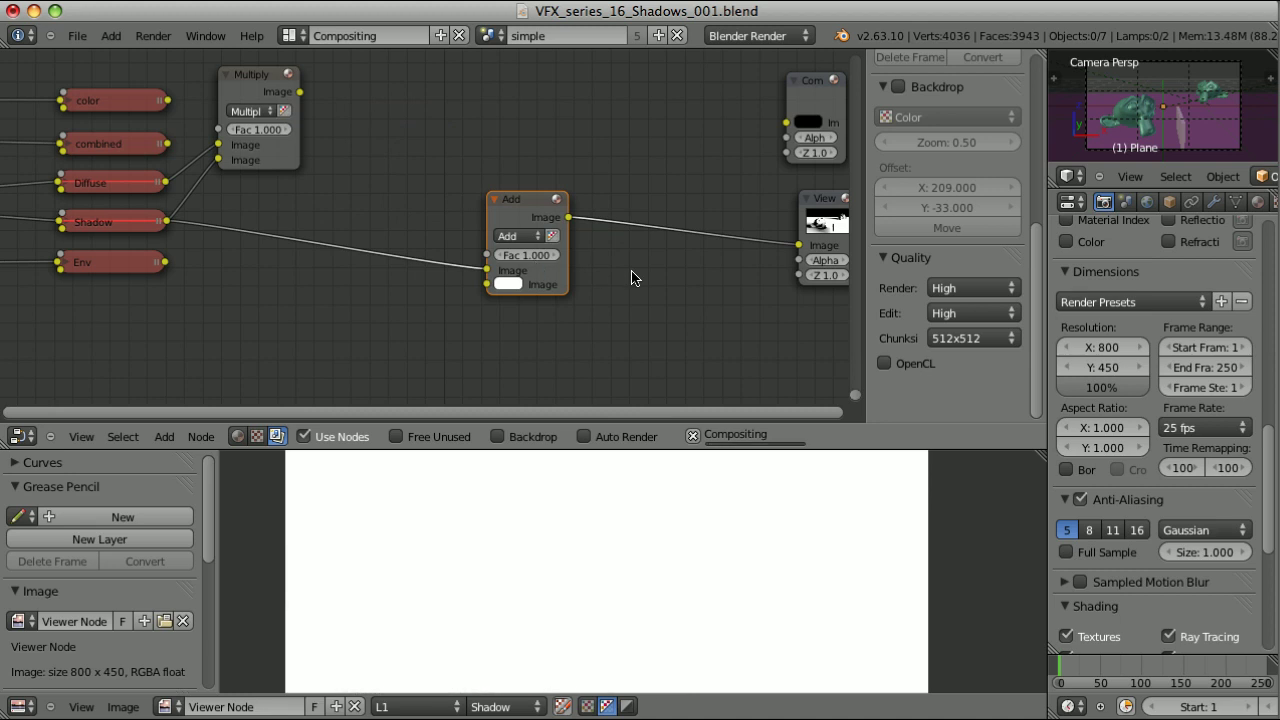
Add an Invert node and connect a Render Layers output into its Color input
key("shift+a")
mouse_move(251, 257)
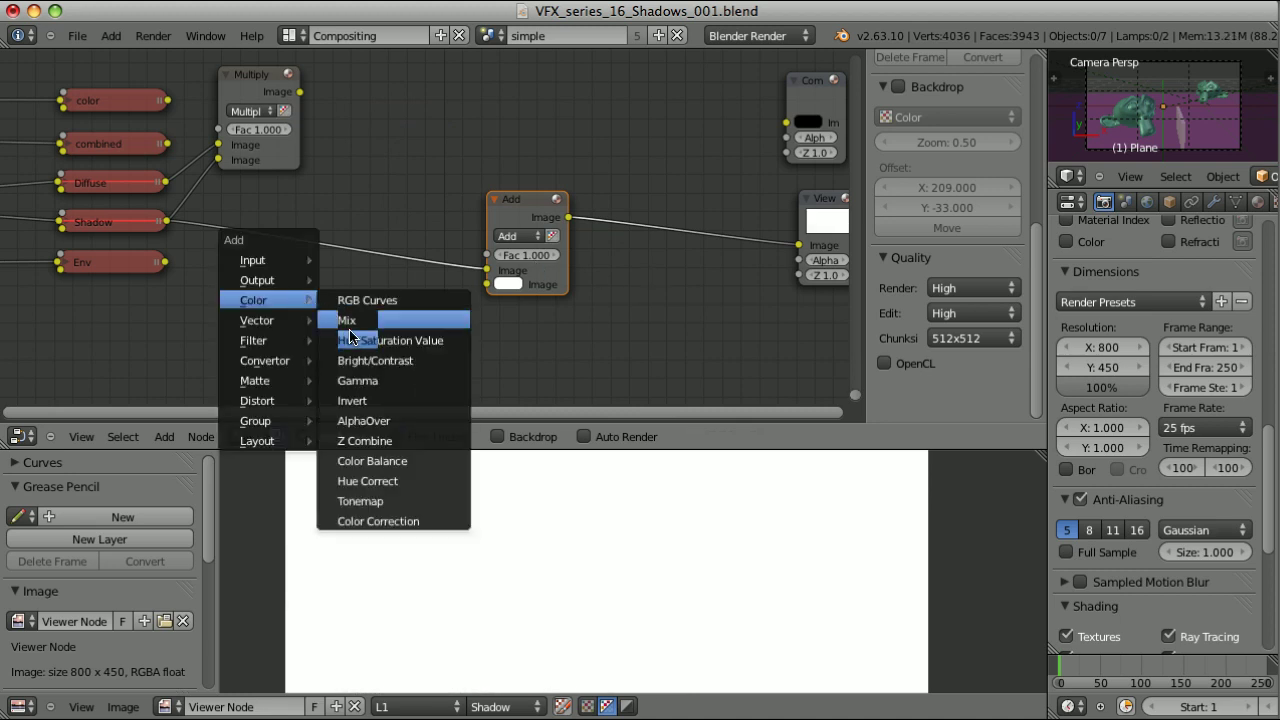
left_click(366, 410)
scroll(403, 362, "down", 2)
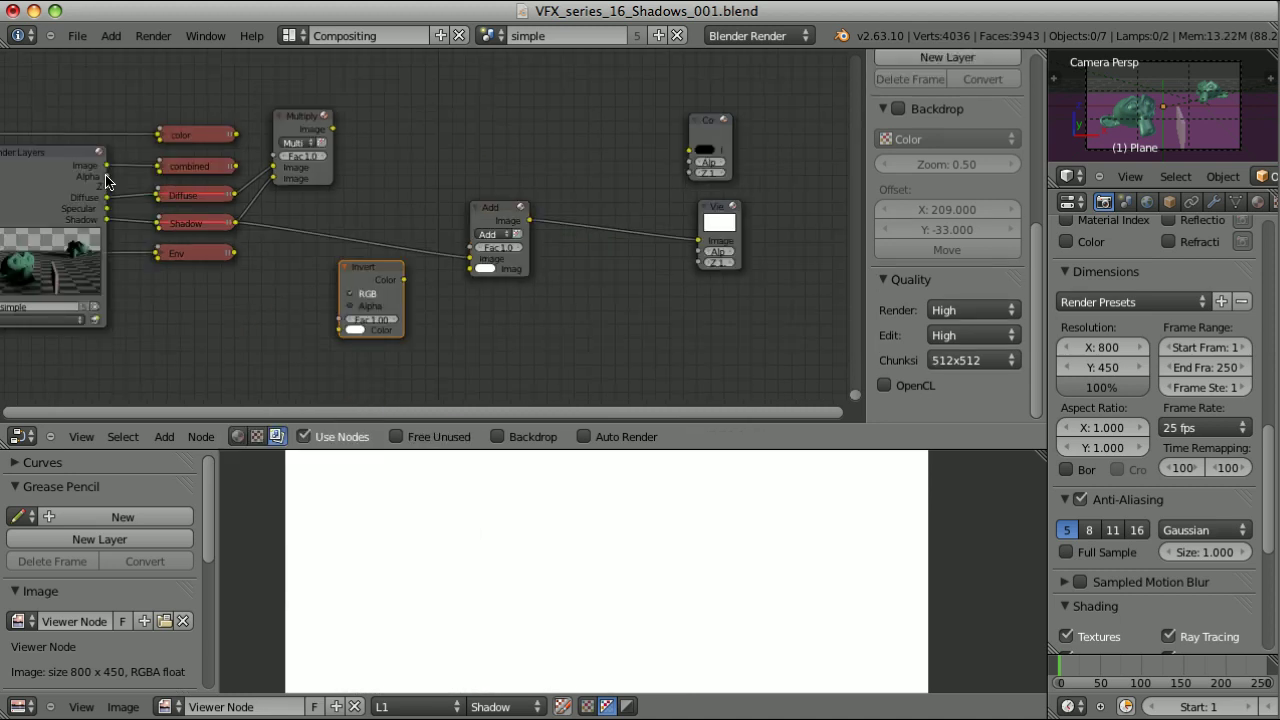
left_click_drag(106, 178, 470, 269)
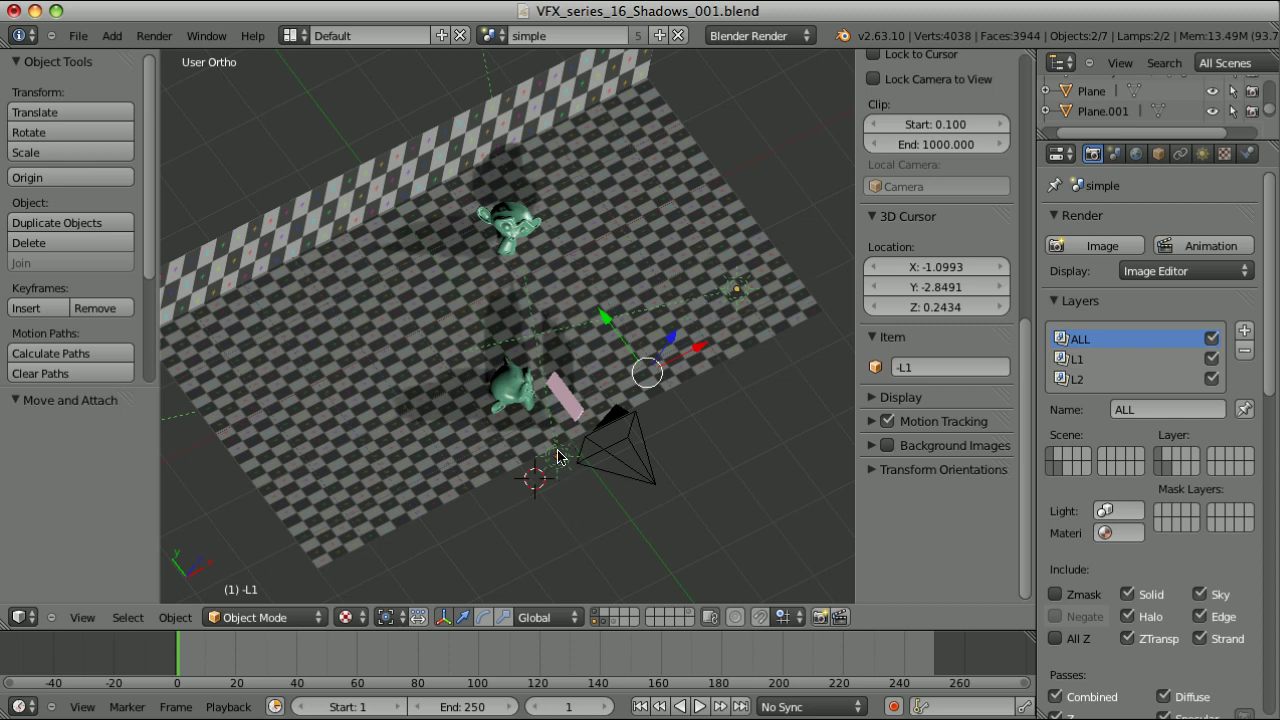
Render the current frame of the monkeys scene into Slot 3
key("F12")
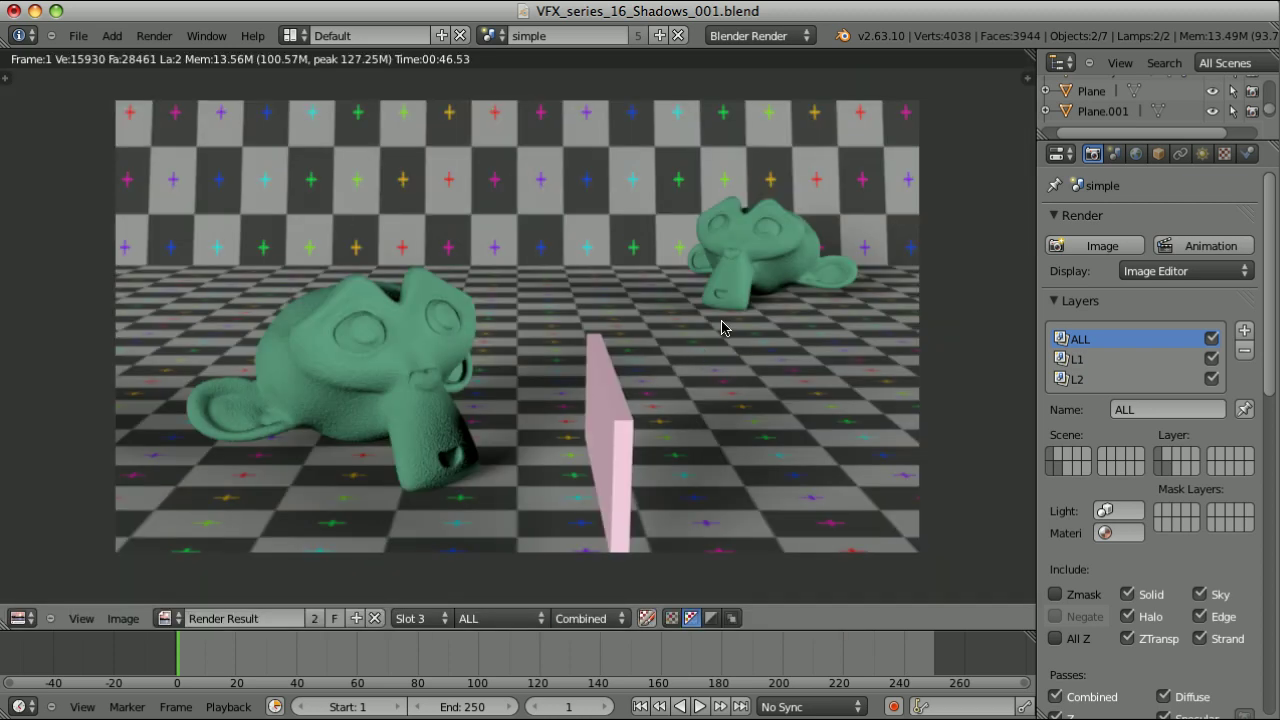
left_click(1136, 153)
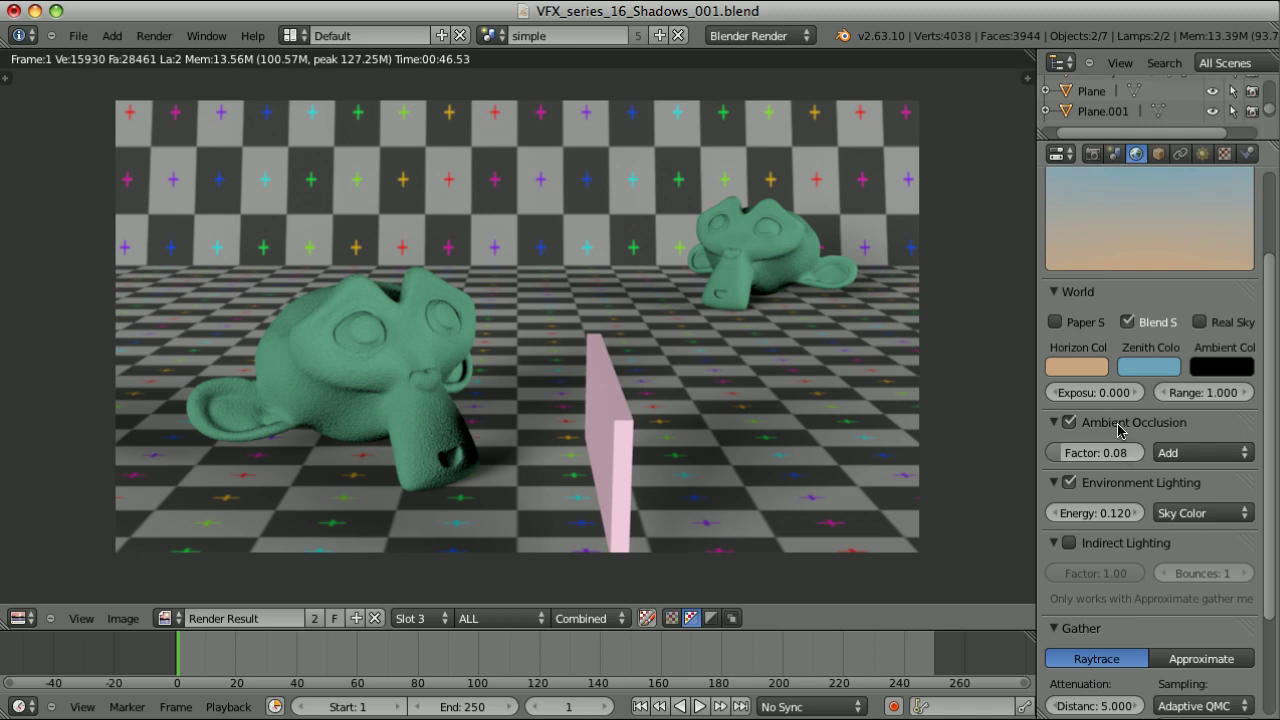
left_click(1092, 153)
scroll(1192, 558, "down", 8)
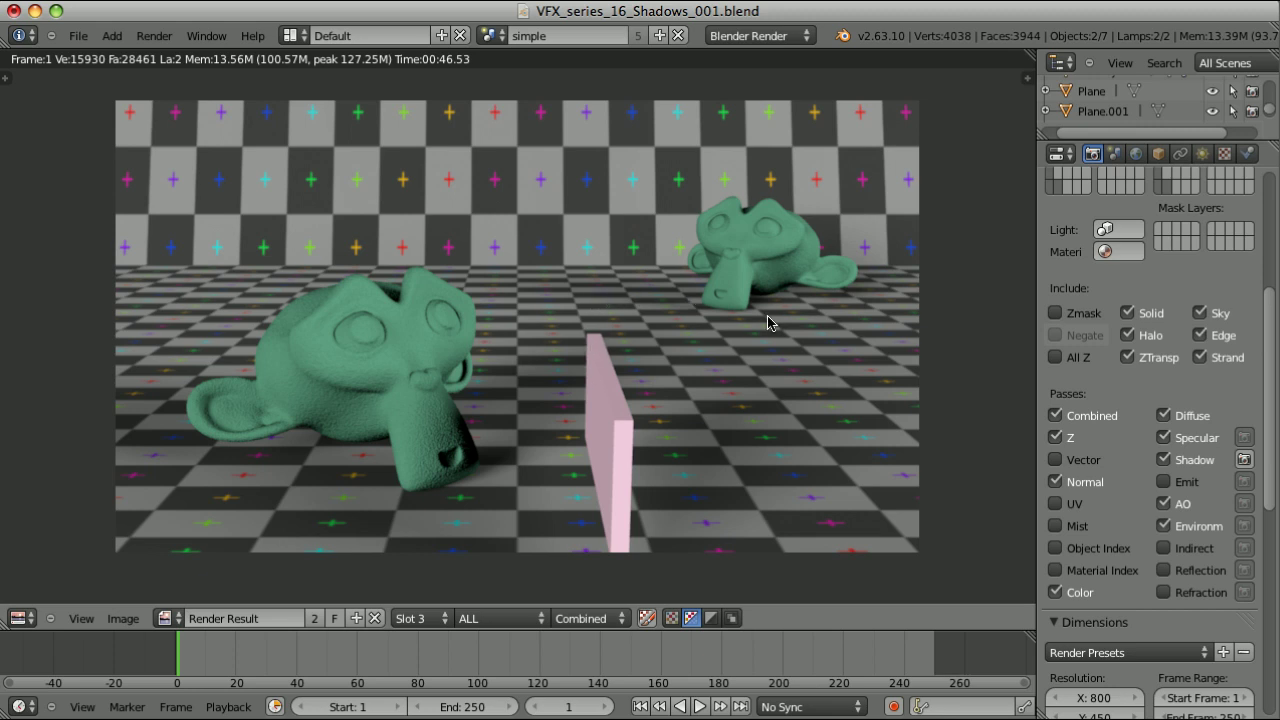
scroll(1080, 370, "up", 7)
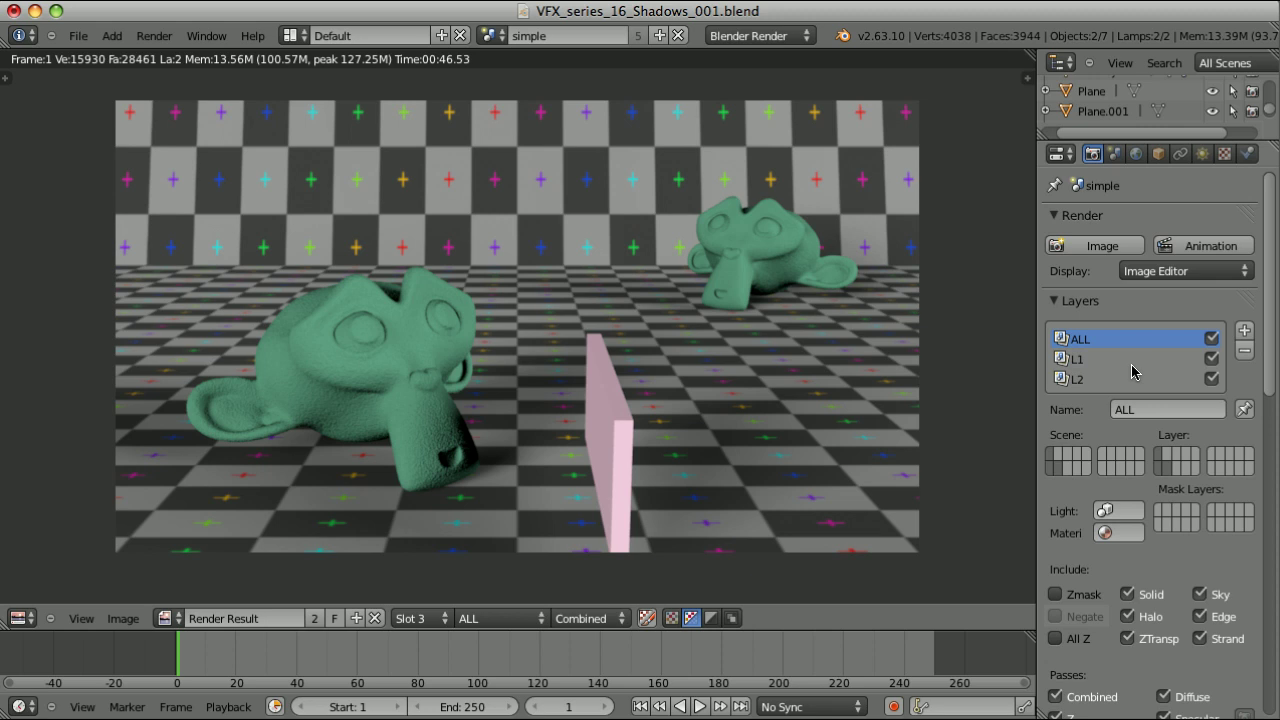
left_click(1078, 360)
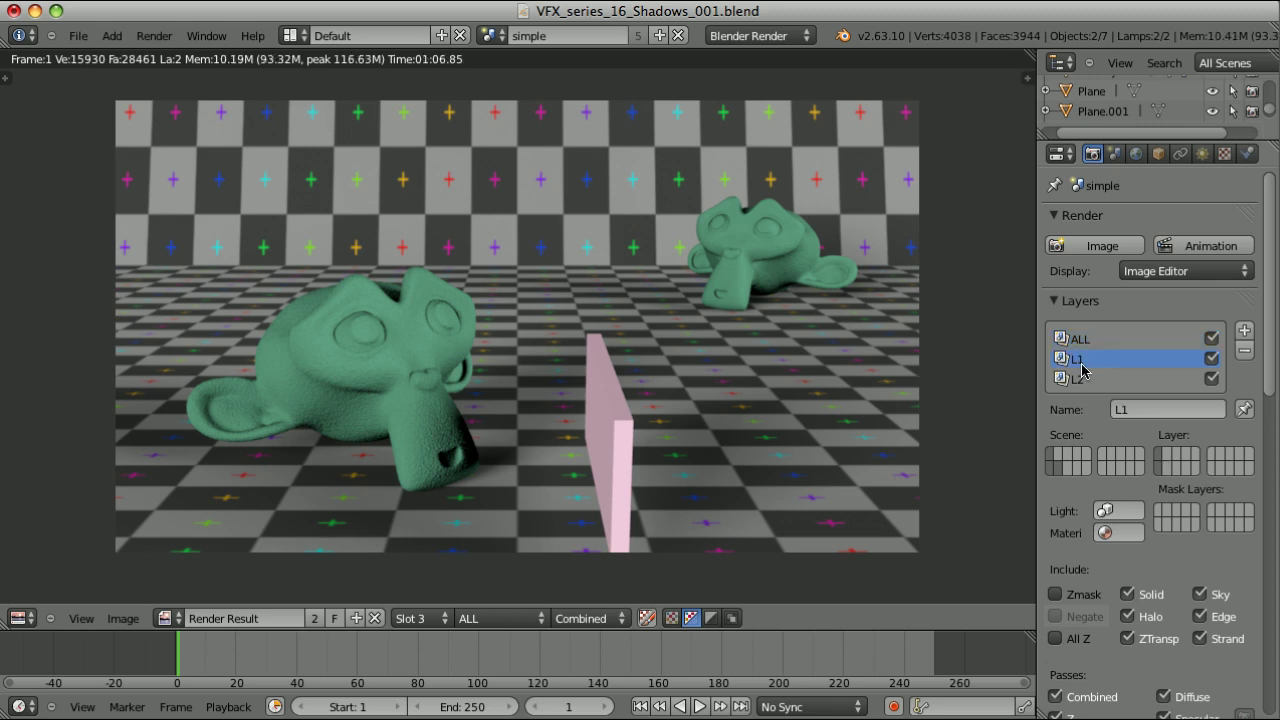
Switch the render result between layers L1 and L2 to compare them
left_click(502, 618)
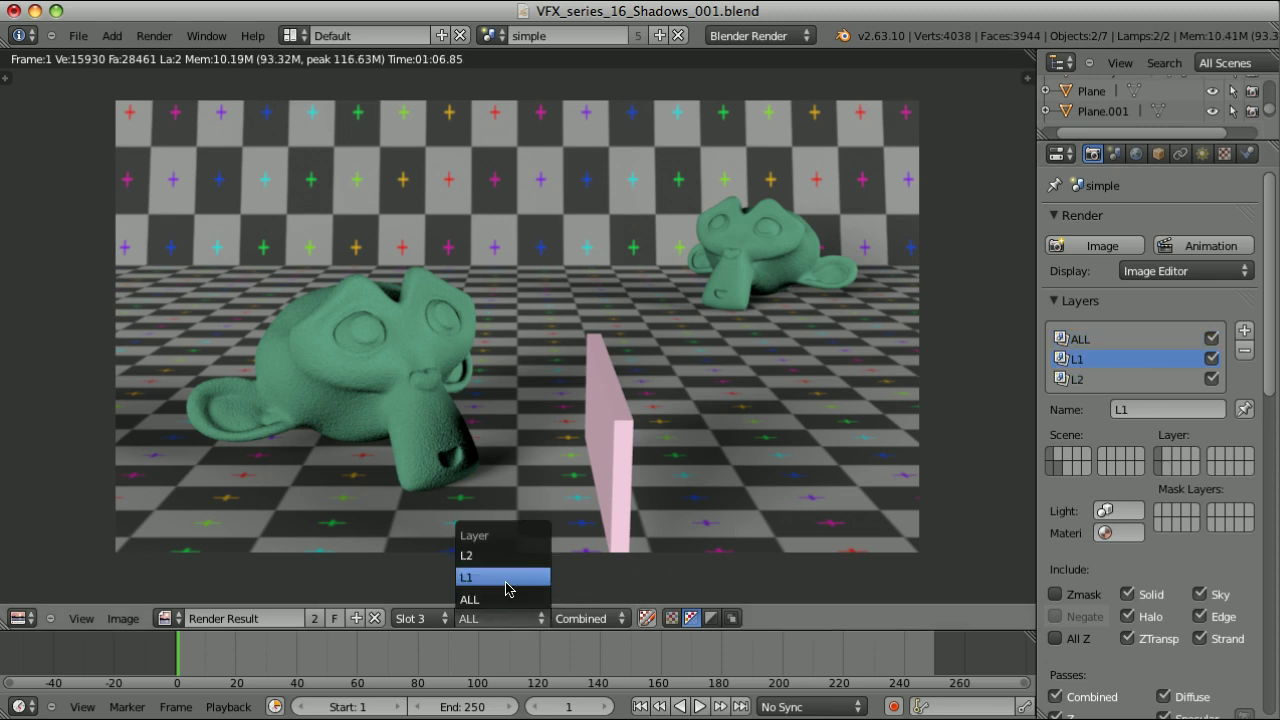
left_click(506, 574)
left_click(492, 617)
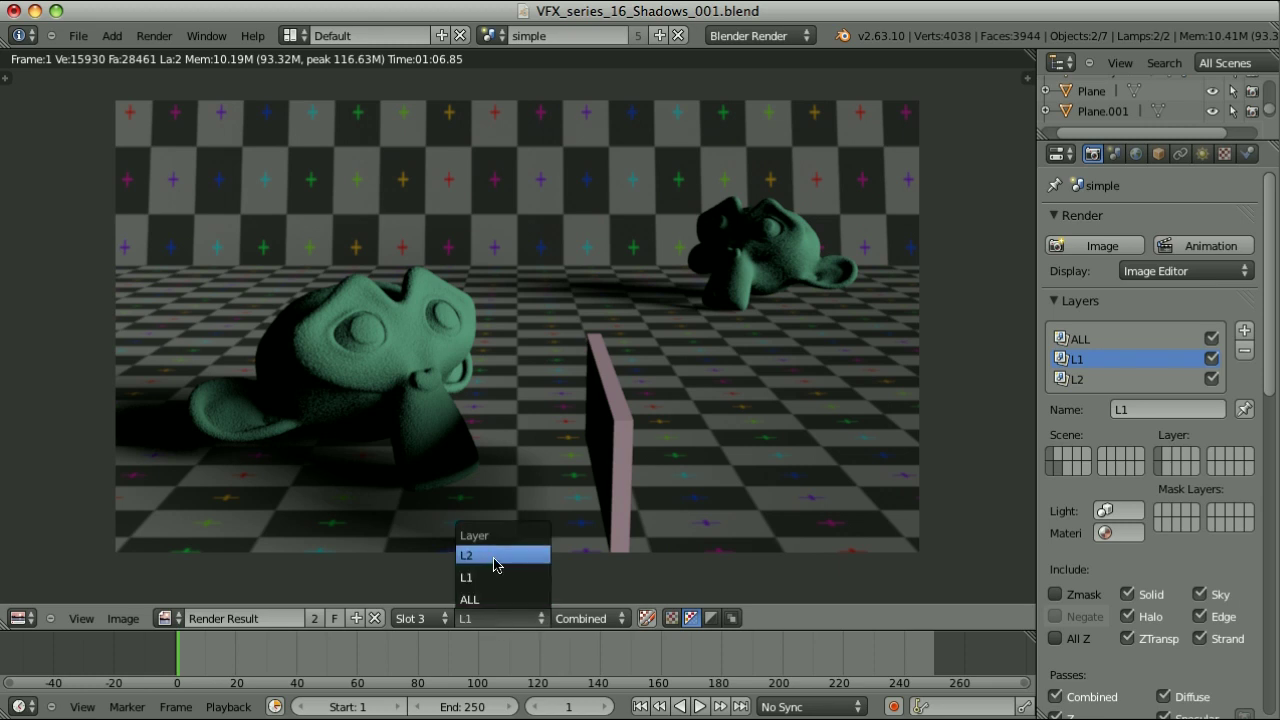
left_click(500, 553)
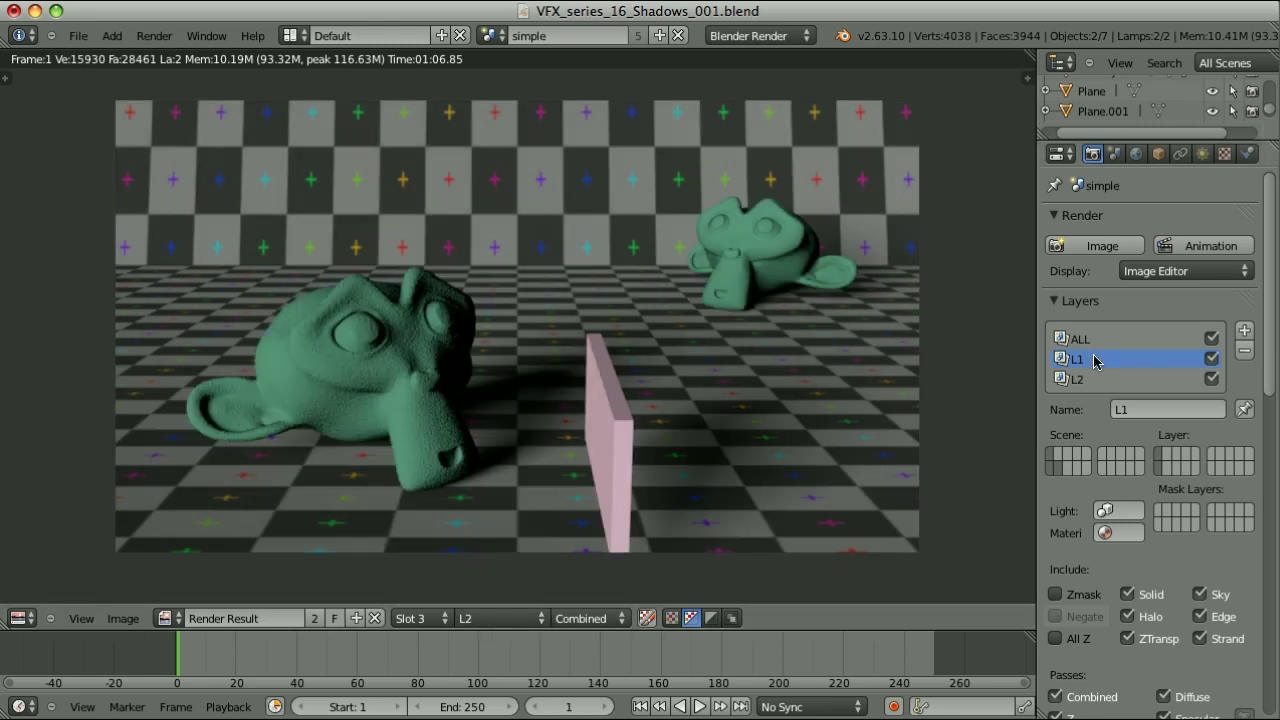
scroll(1108, 365, "down", 8)
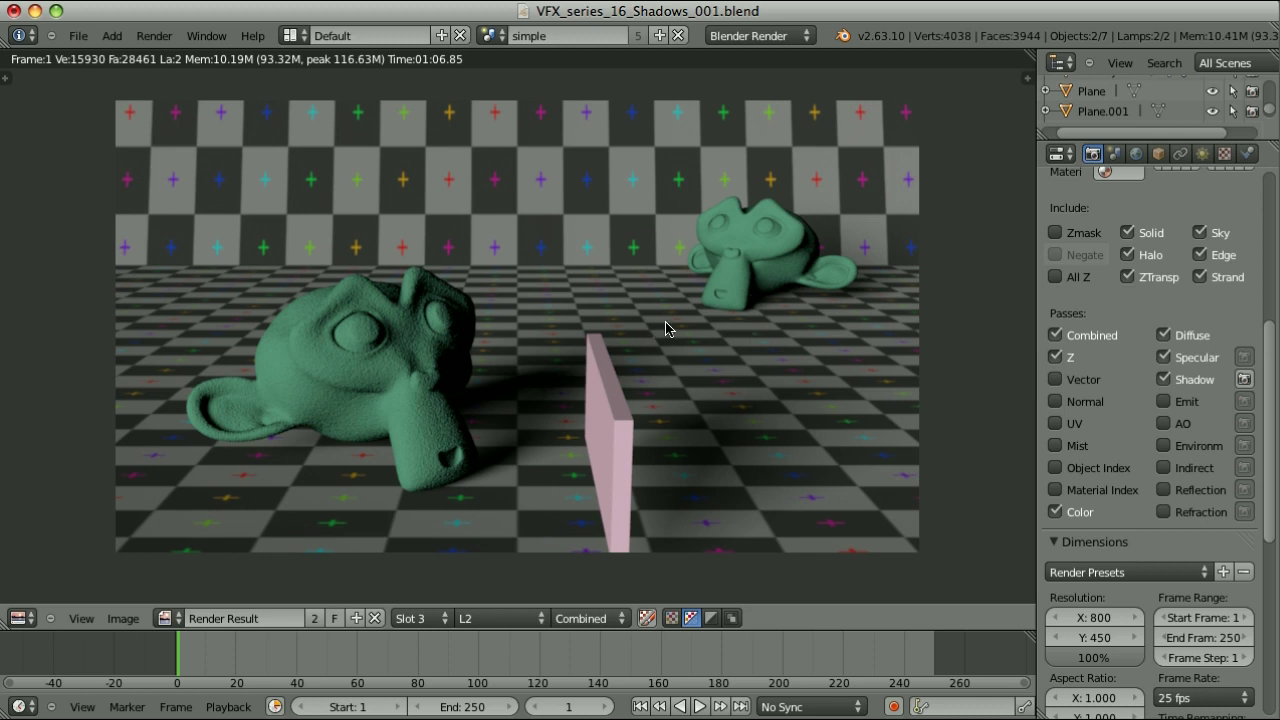
Show the Diffuse pass for layer L1, then for layer L2
left_click(510, 618)
left_click(514, 584)
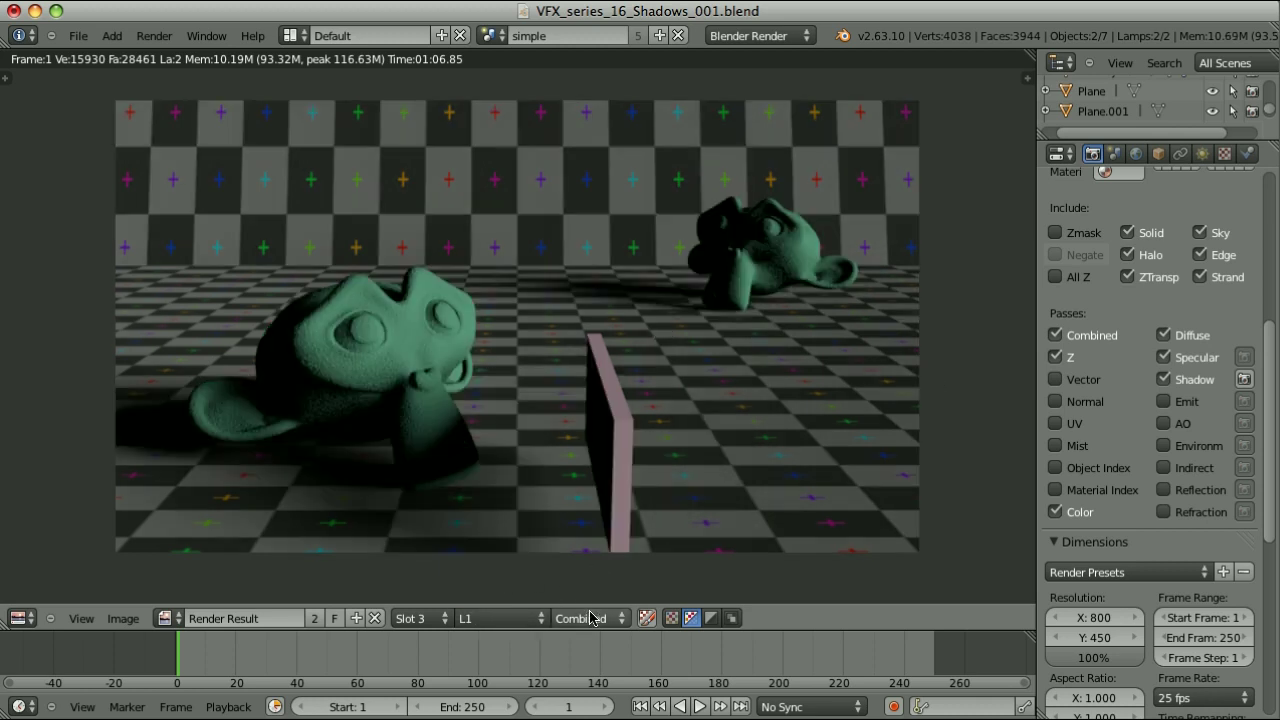
left_click(591, 615)
left_click(594, 533)
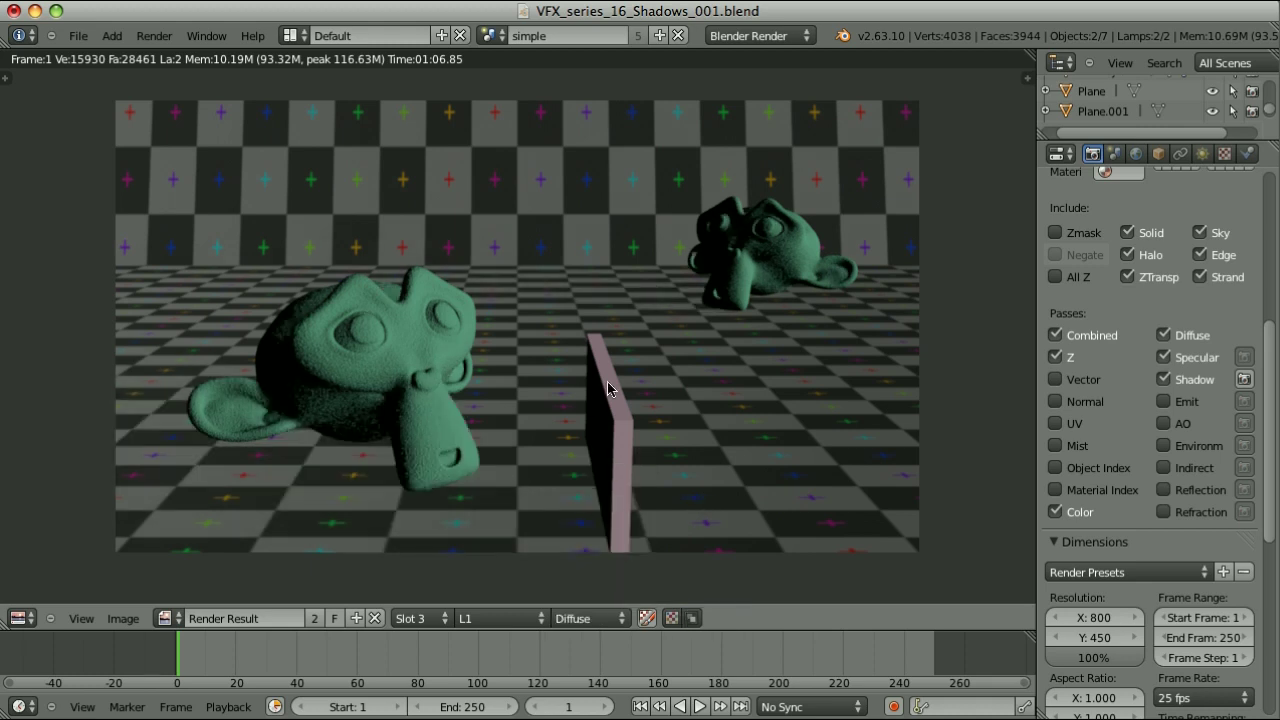
left_click(495, 618)
left_click(488, 556)
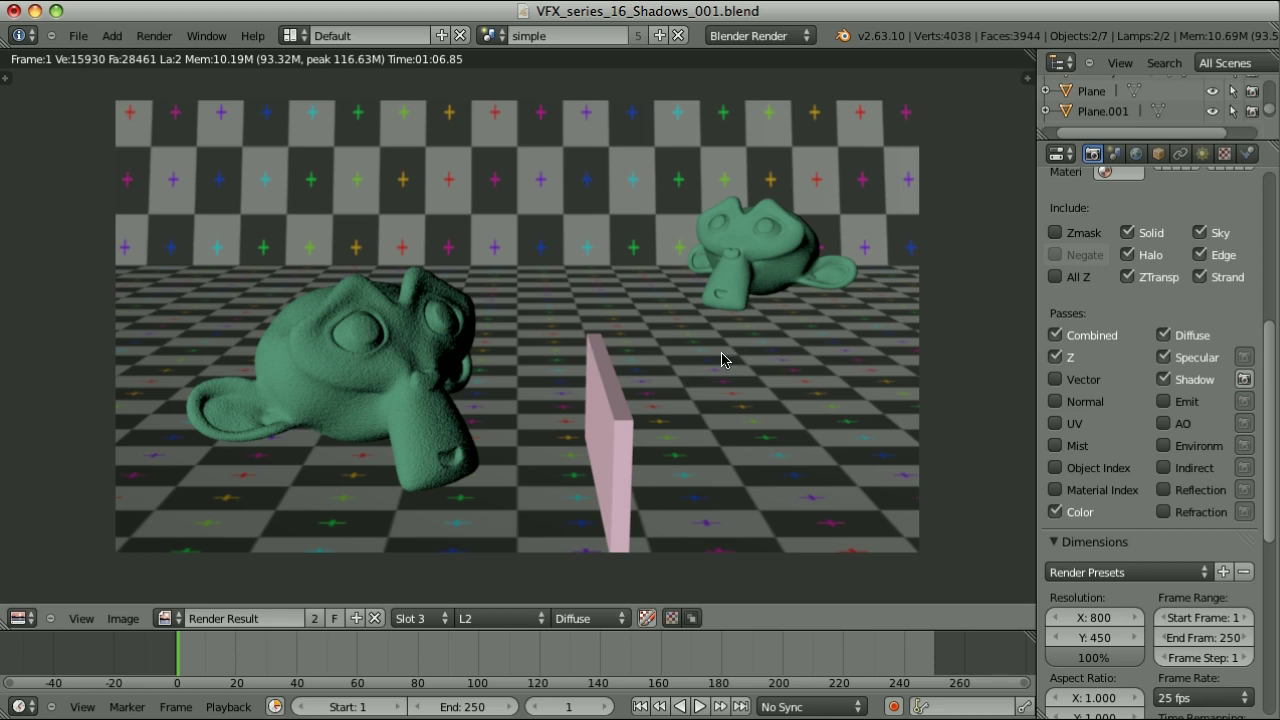
key("ctrl+Left")
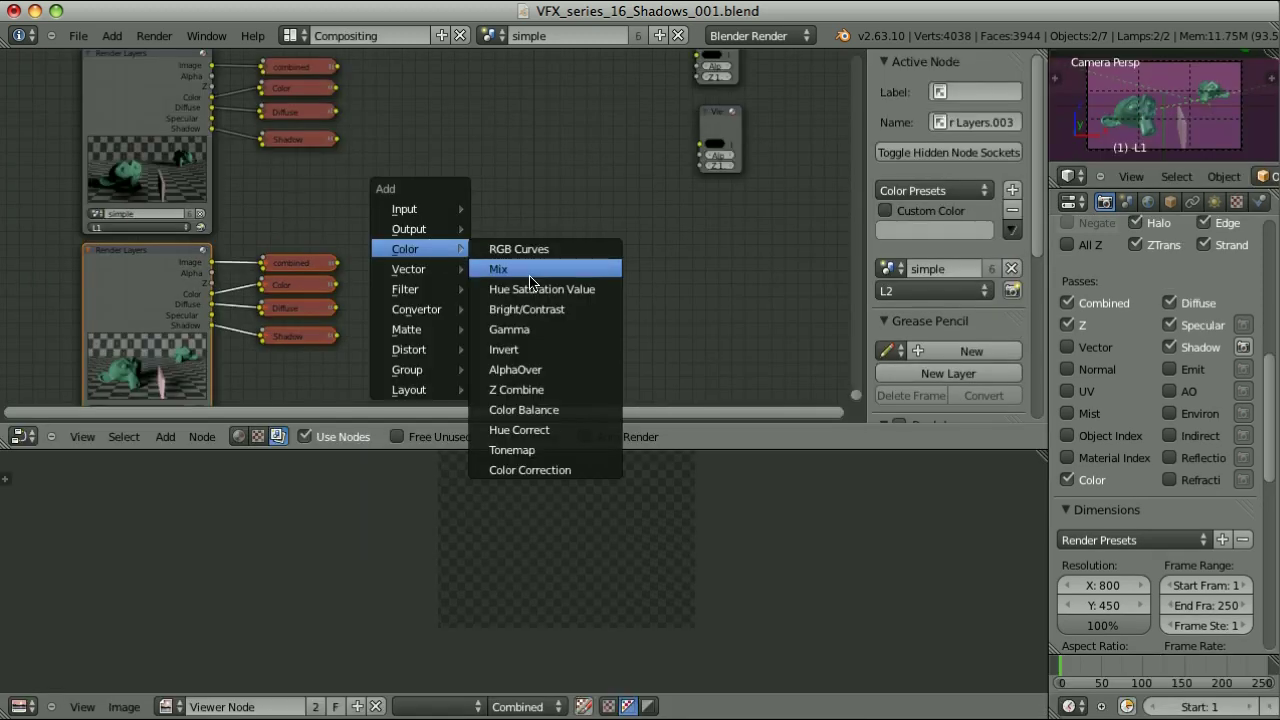
Add a Mix node set to Add and frame the node tree with both Render Layers nodes
left_click(530, 283)
left_click(553, 278)
left_click(556, 258)
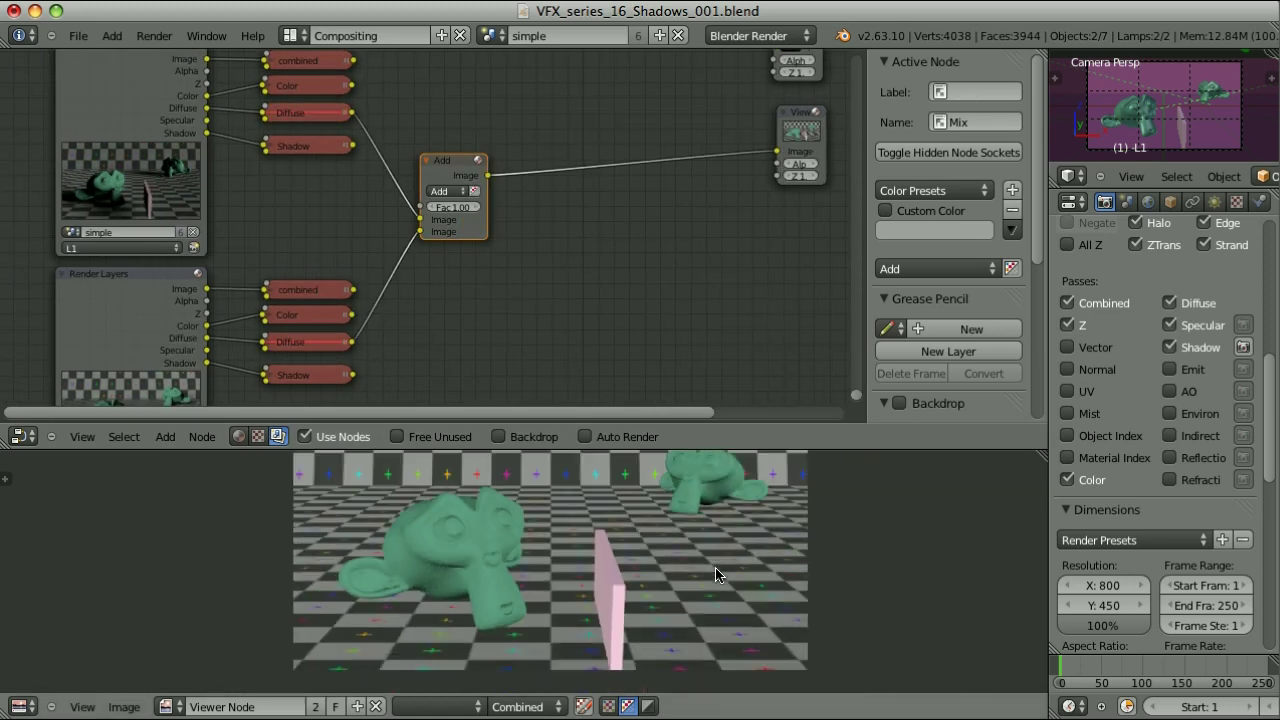
key("Home")
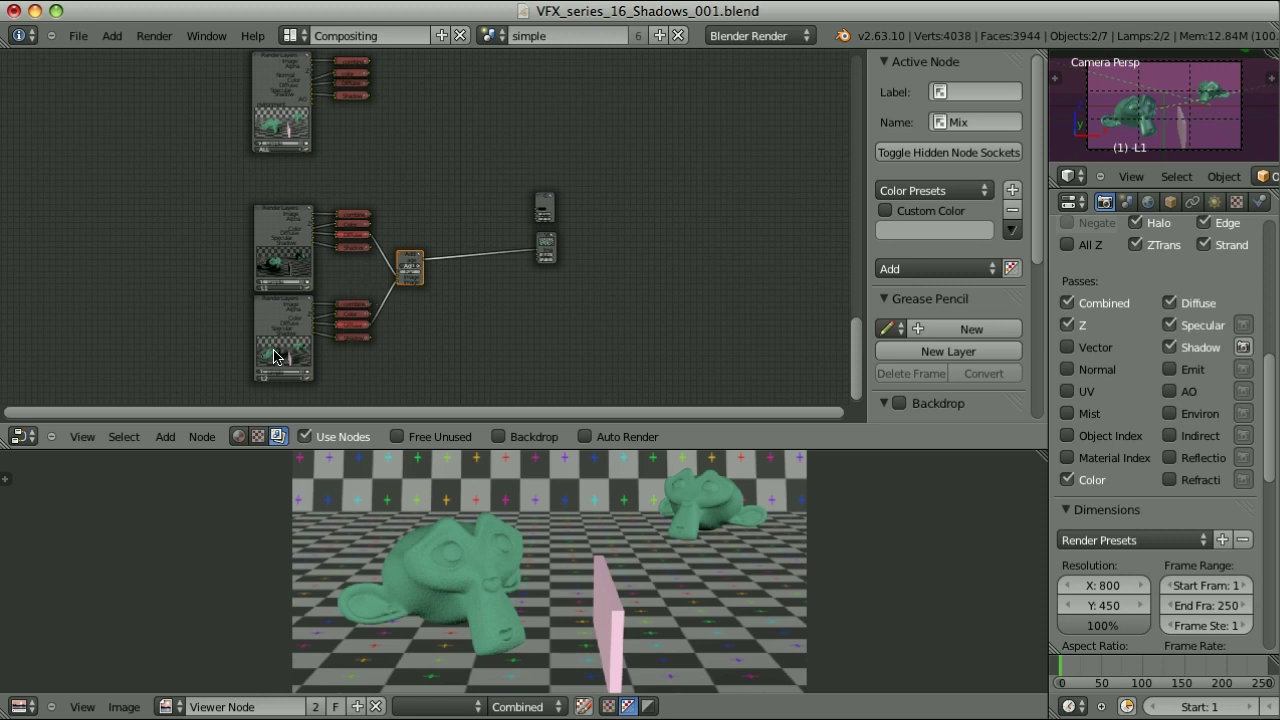
scroll(392, 218, "up", 3)
middle_click_drag(250, 188, 320, 282)
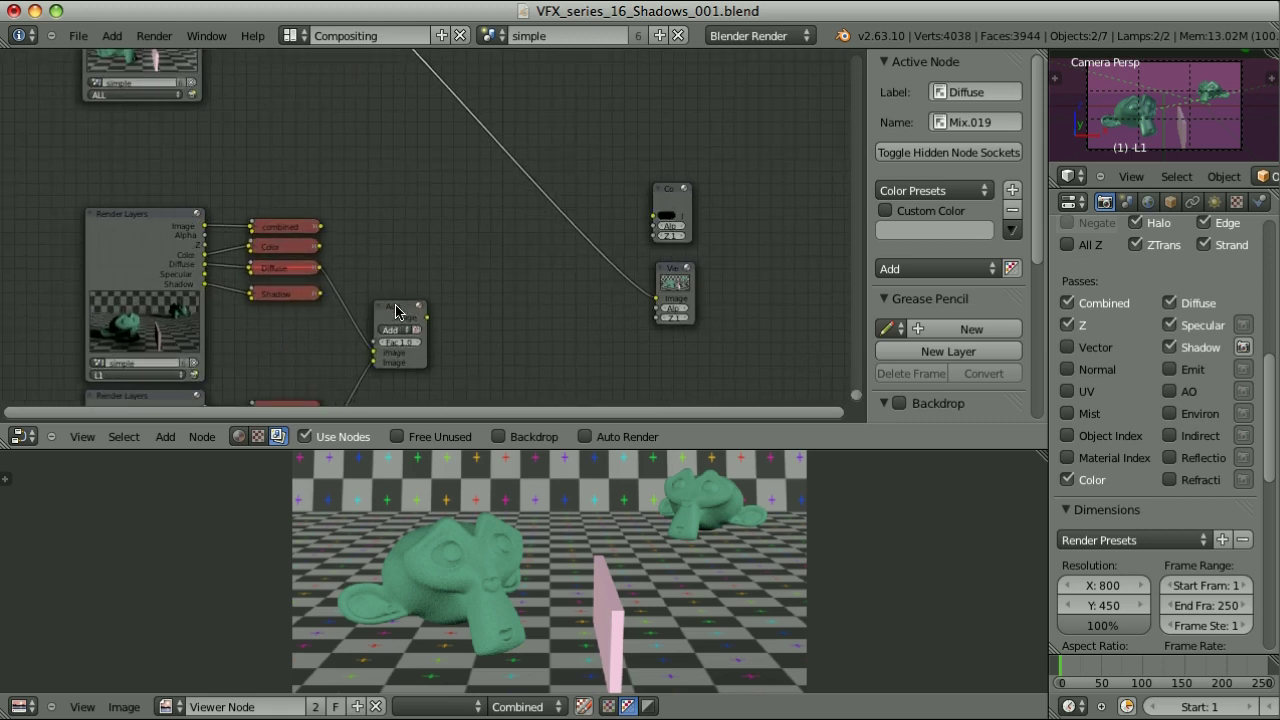
Preview the Add mix in the viewer, then the first layer's Shadow pass
left_click(400, 311, "ctrl+shift")
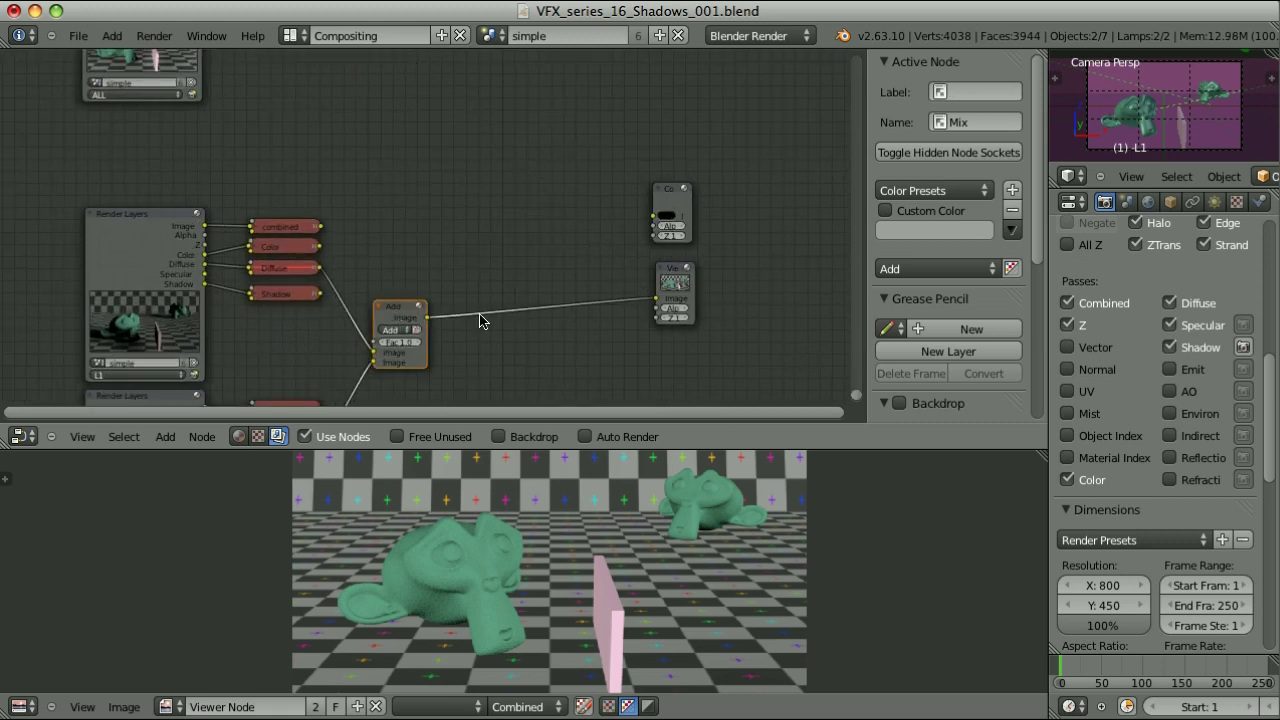
middle_click_drag(541, 345, 591, 271)
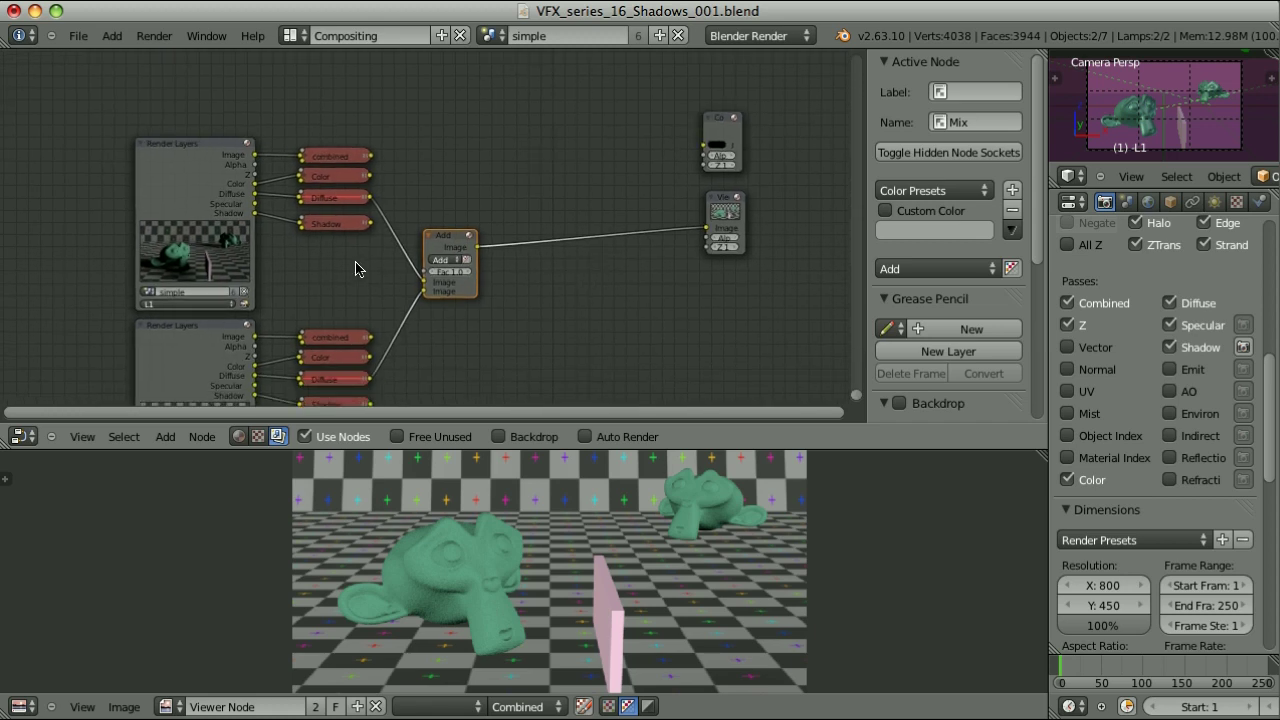
left_click(345, 223, "ctrl+shift")
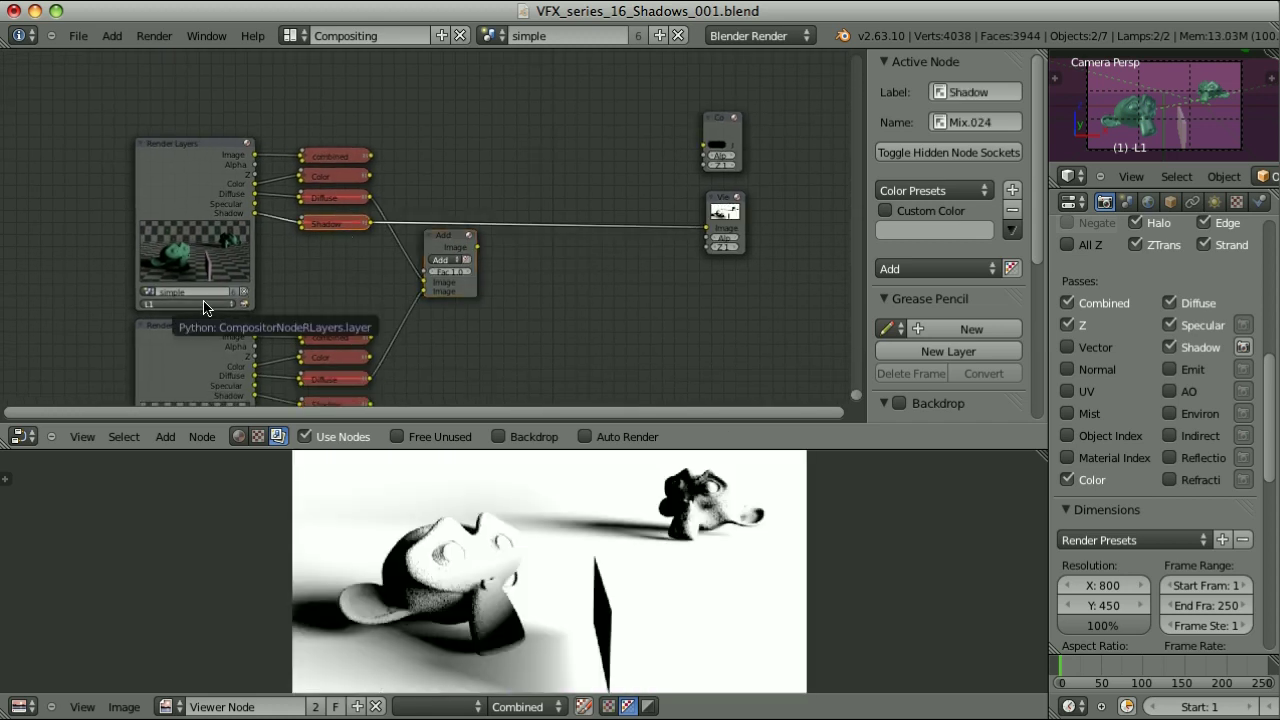
Preview the Shadow passes of L2, ALL and L1 in the viewer, ending on L2's
scroll(552, 330, "down", 4, "shift")
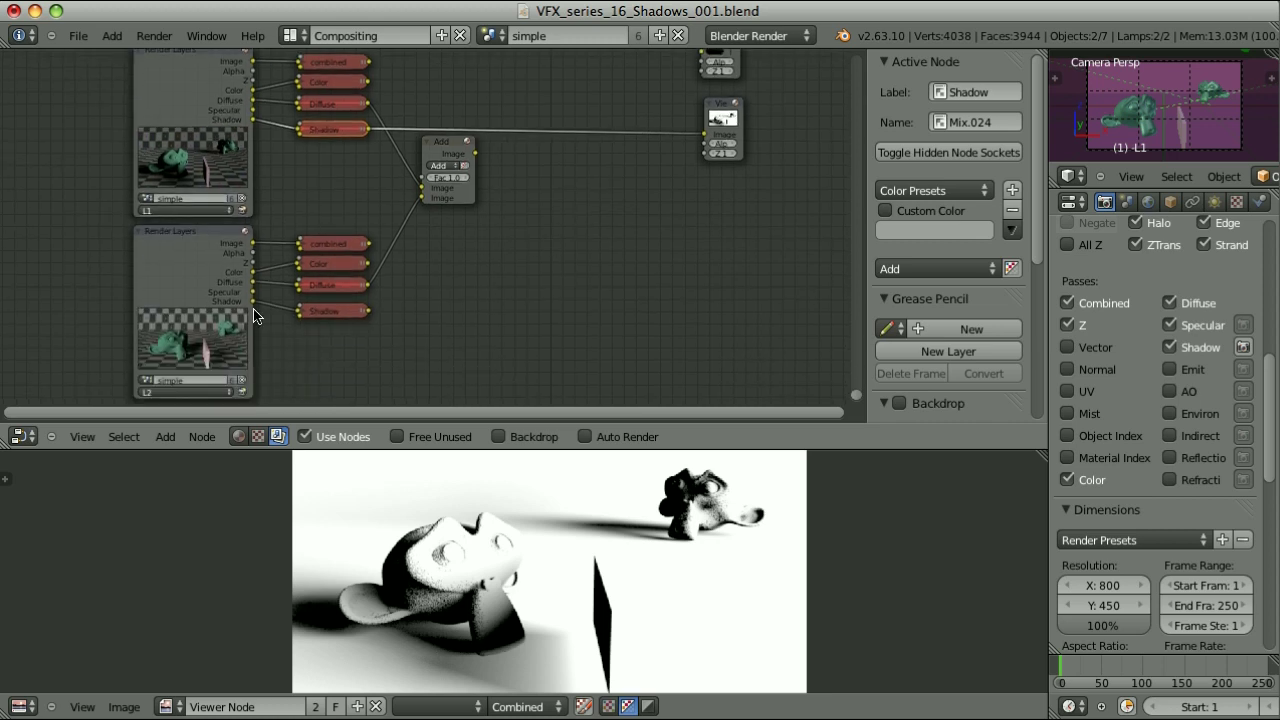
left_click(340, 312, "ctrl+shift")
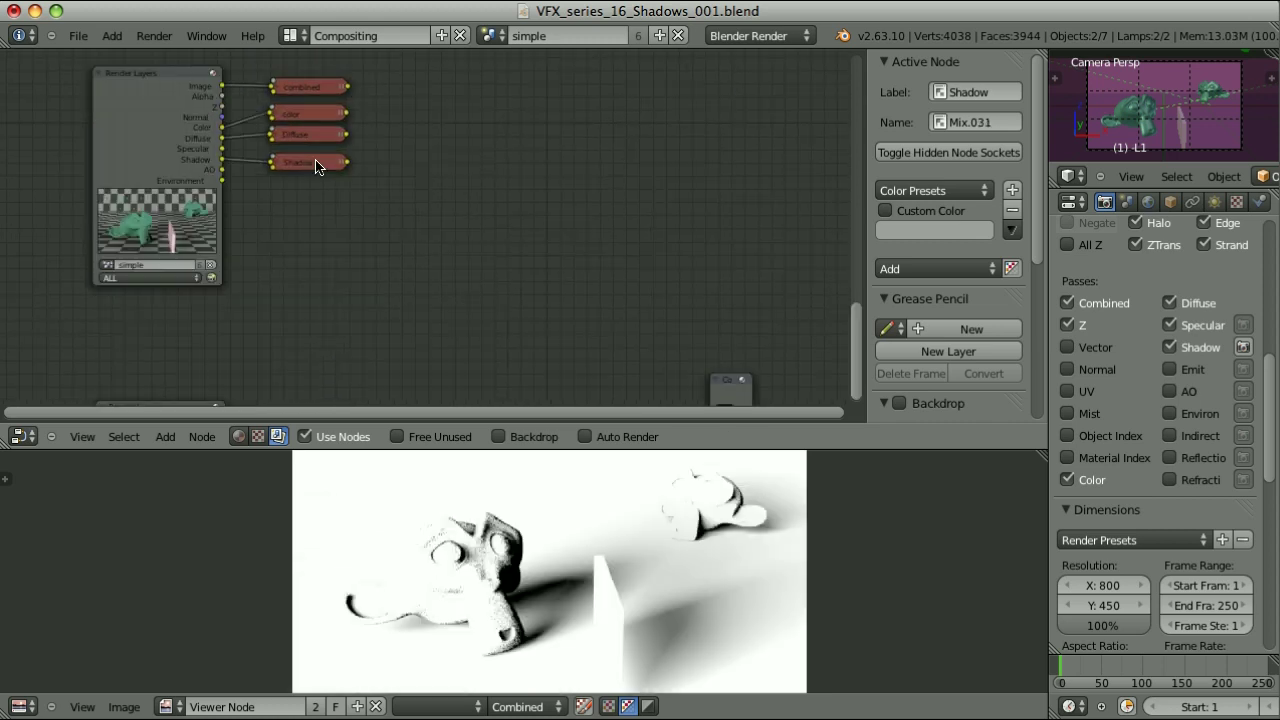
left_click(309, 162, "ctrl+shift")
scroll(357, 171, "down", 2, "shift")
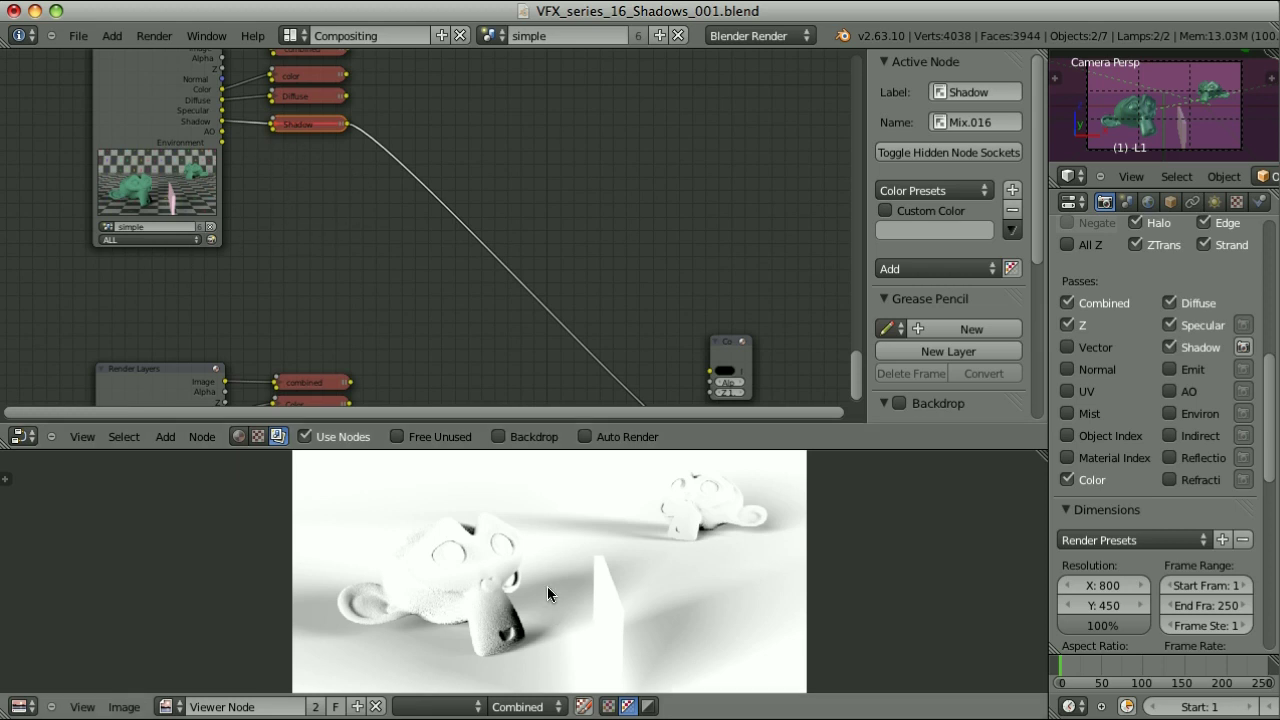
middle_click_drag(424, 320, 417, 109)
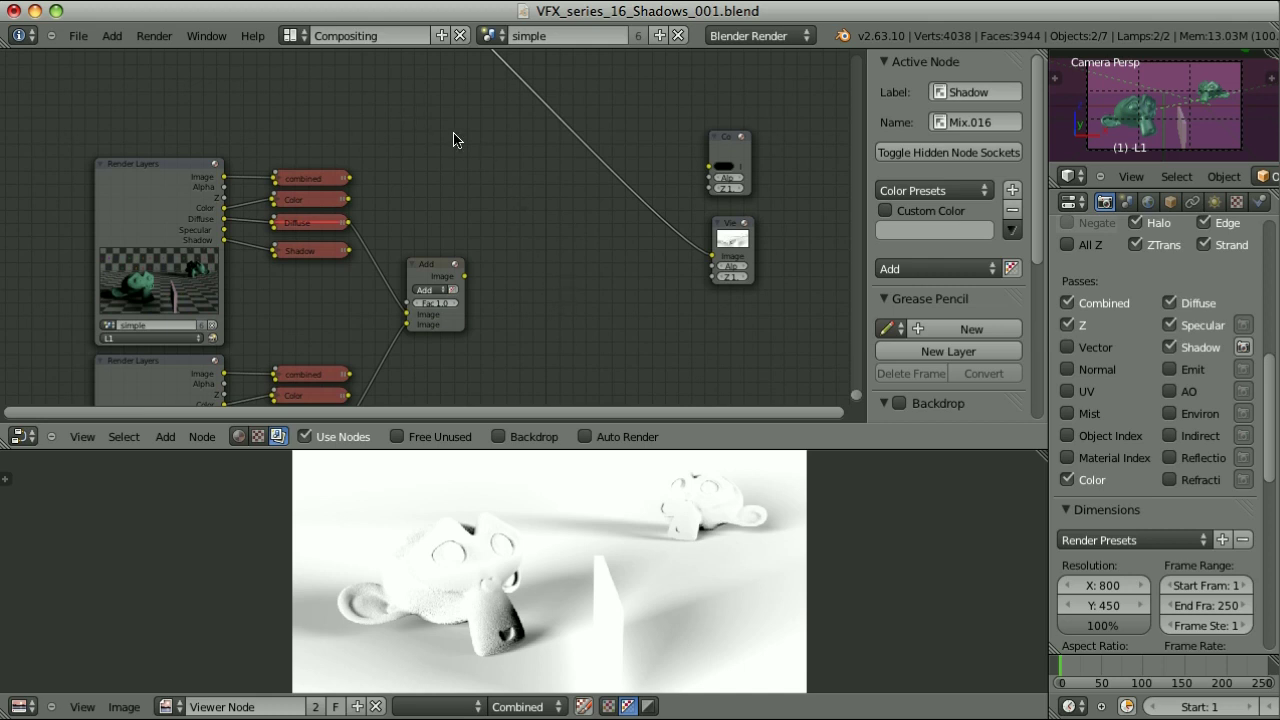
left_click(318, 252, "ctrl+shift")
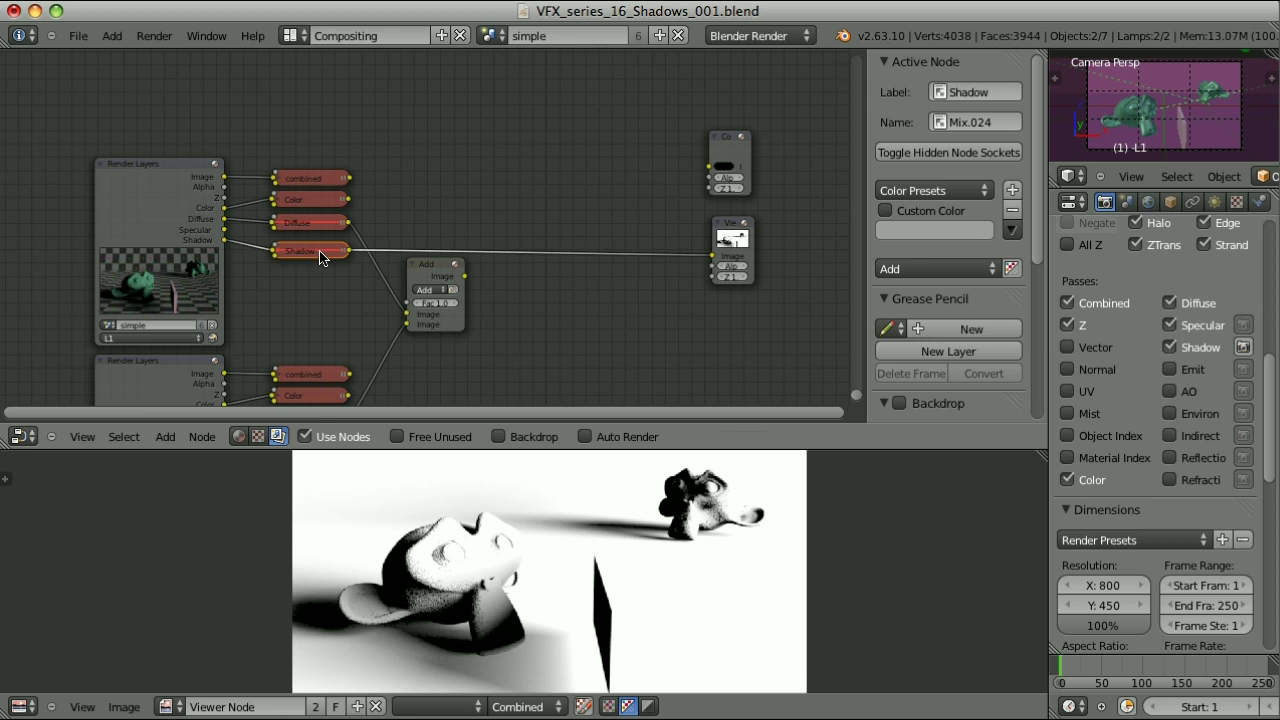
scroll(351, 280, "down", 5)
left_click(336, 335, "ctrl+shift")
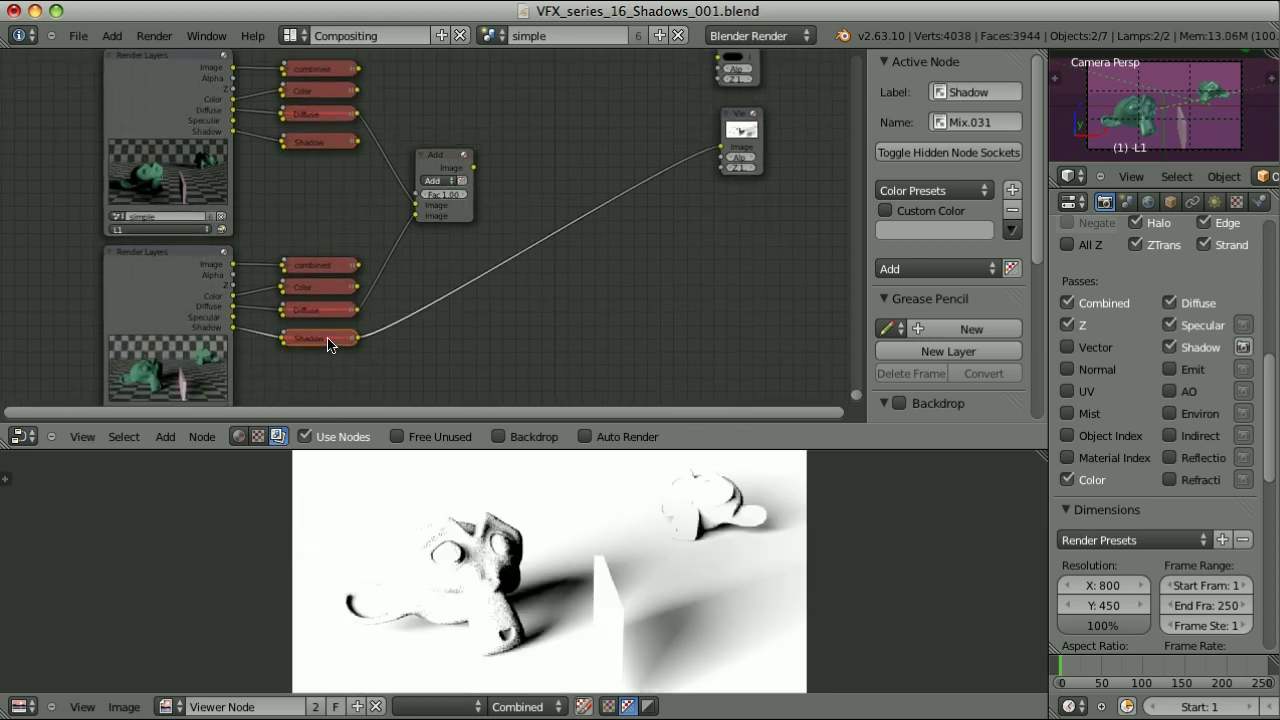
scroll(401, 134, "down", 2)
left_click(424, 128)
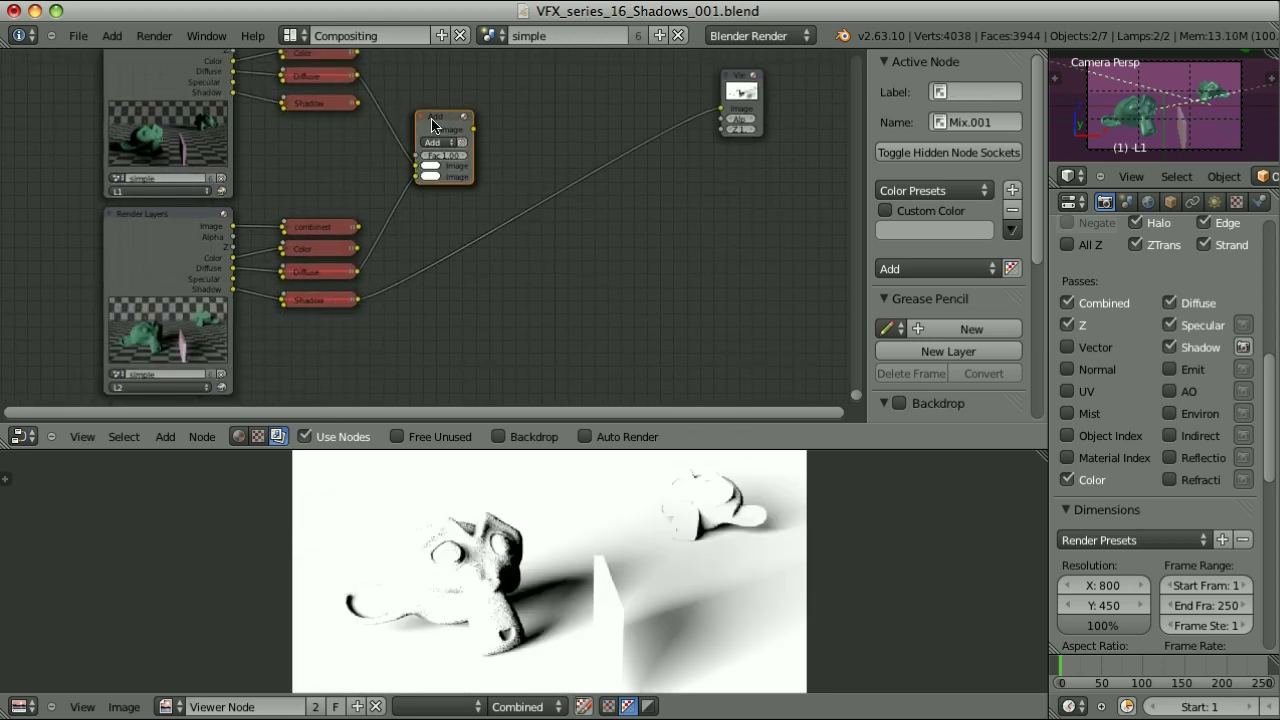
Duplicate the Add node as a Multiply node after it and preview its result
key("shift+d")
left_click(517, 99)
left_click(525, 113)
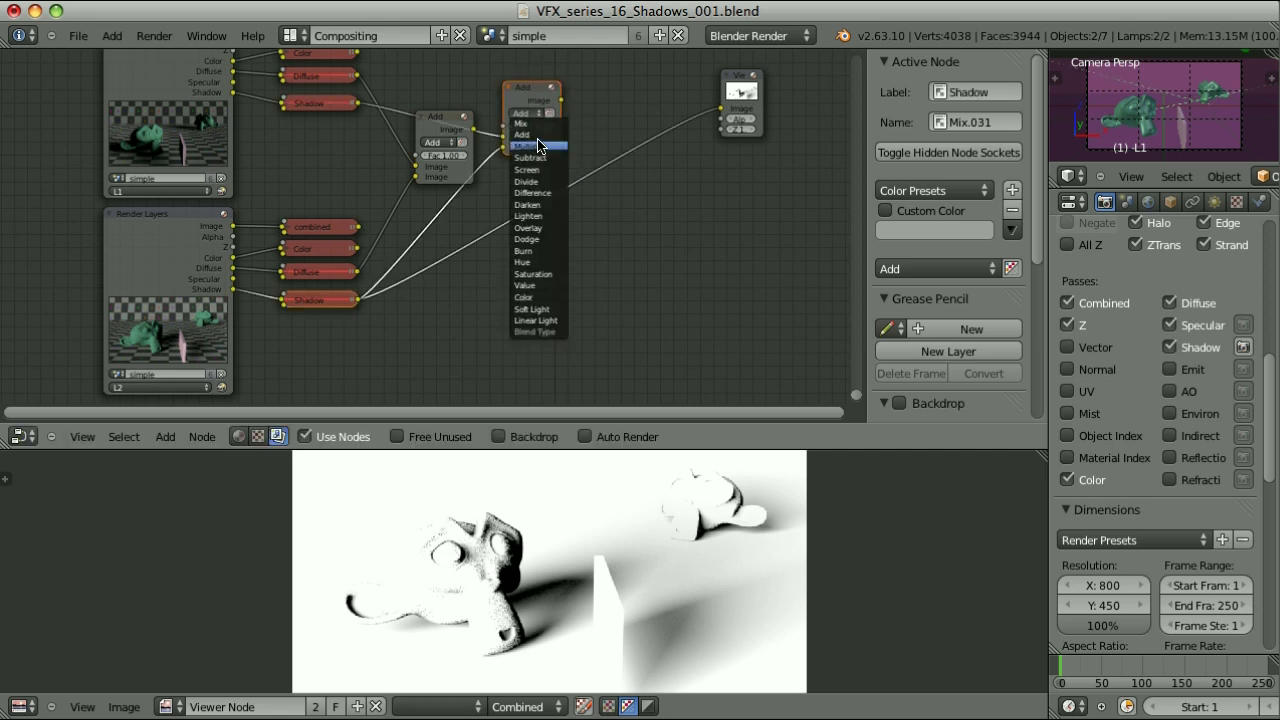
left_click(535, 102)
left_click(535, 102, "ctrl+shift")
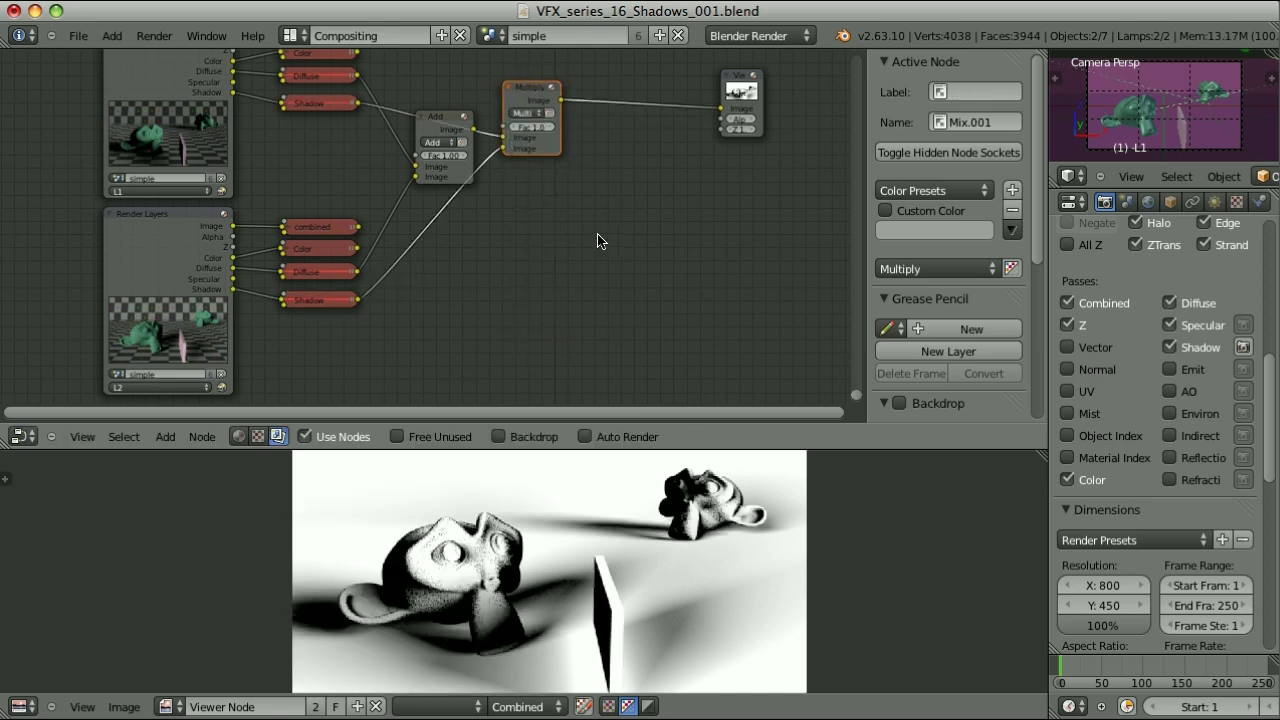
Preview the first render layer's Shadow pass in the viewer
scroll(597, 241, "down", 2)
middle_click_drag(495, 107, 476, 332)
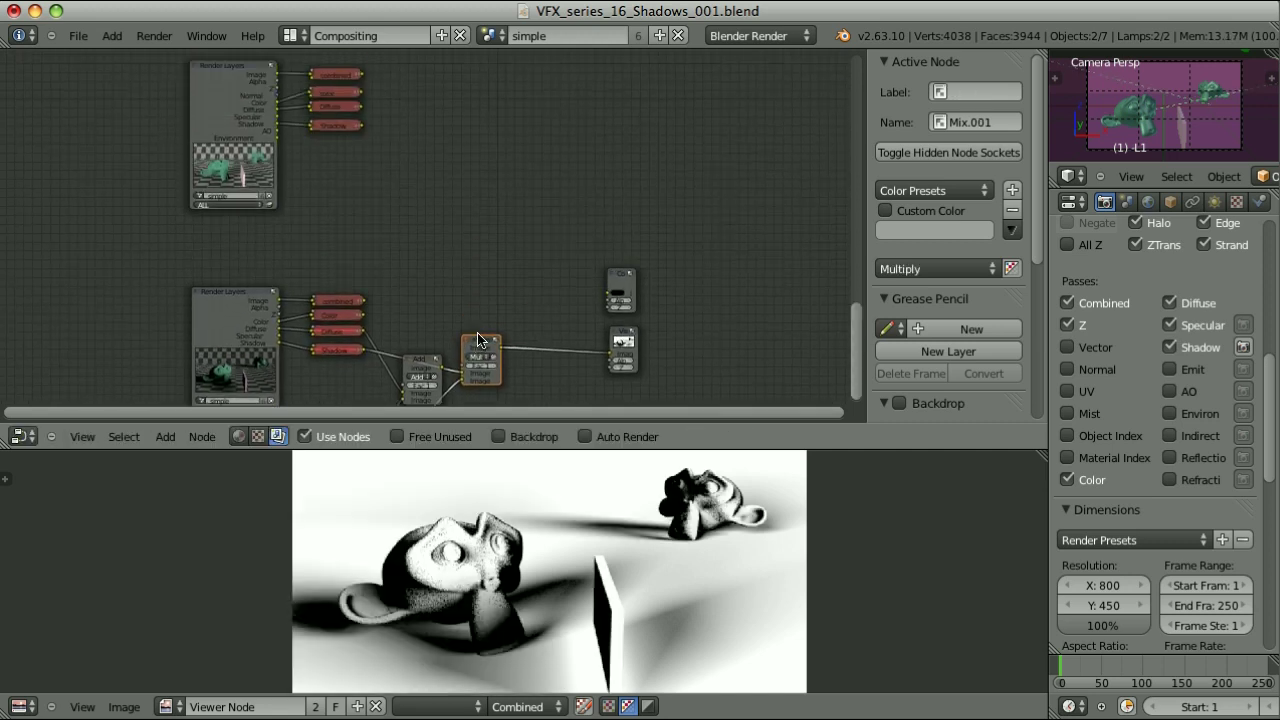
left_click(336, 126, "ctrl+shift")
scroll(513, 318, "down", 5, "shift")
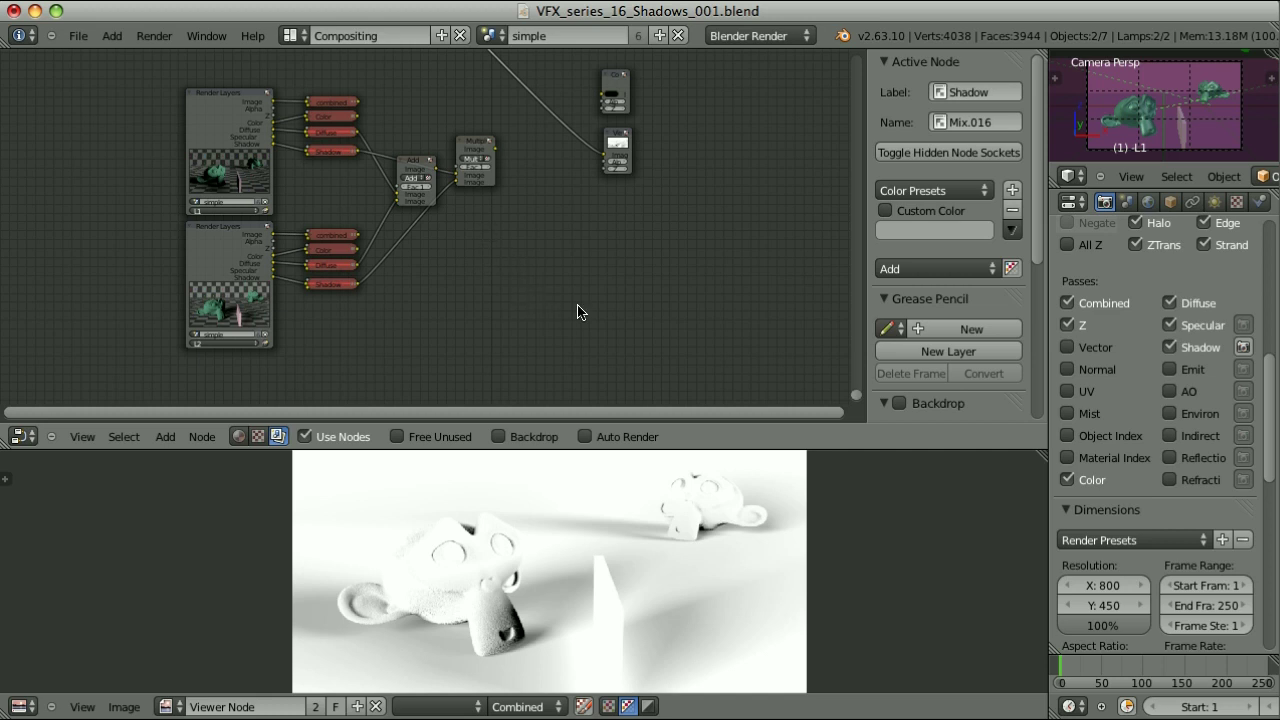
Move the existing Multiply node aside and select the first layer's Diffuse and Shadow nodes
scroll(577, 312, "up", 2)
left_click_drag(370, 145, 436, 290)
scroll(366, 260, "up", 2)
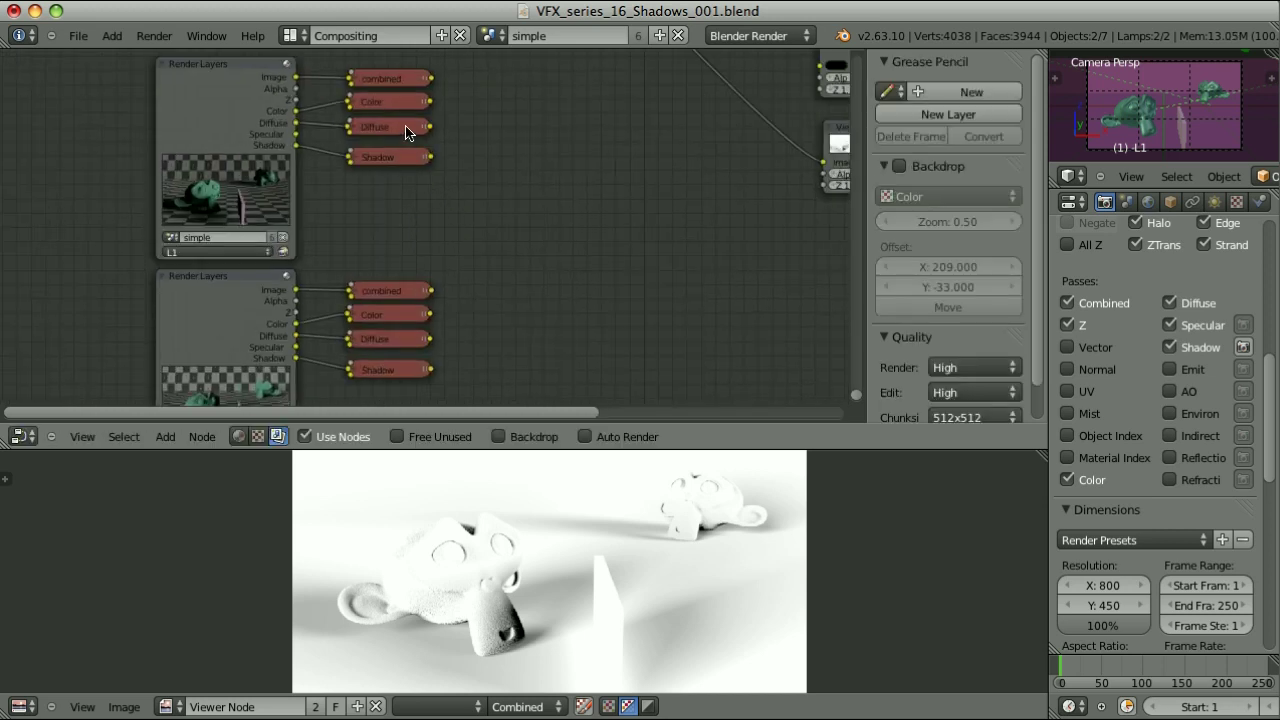
left_click(408, 128)
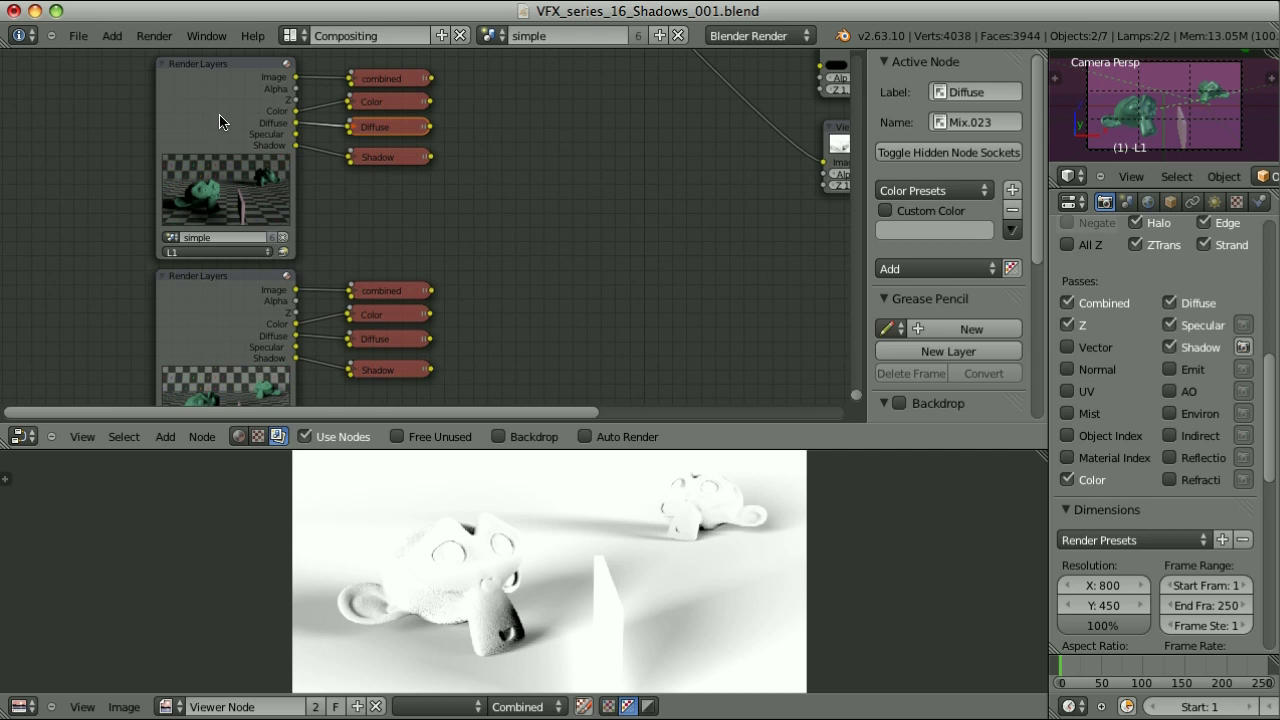
left_click(390, 159)
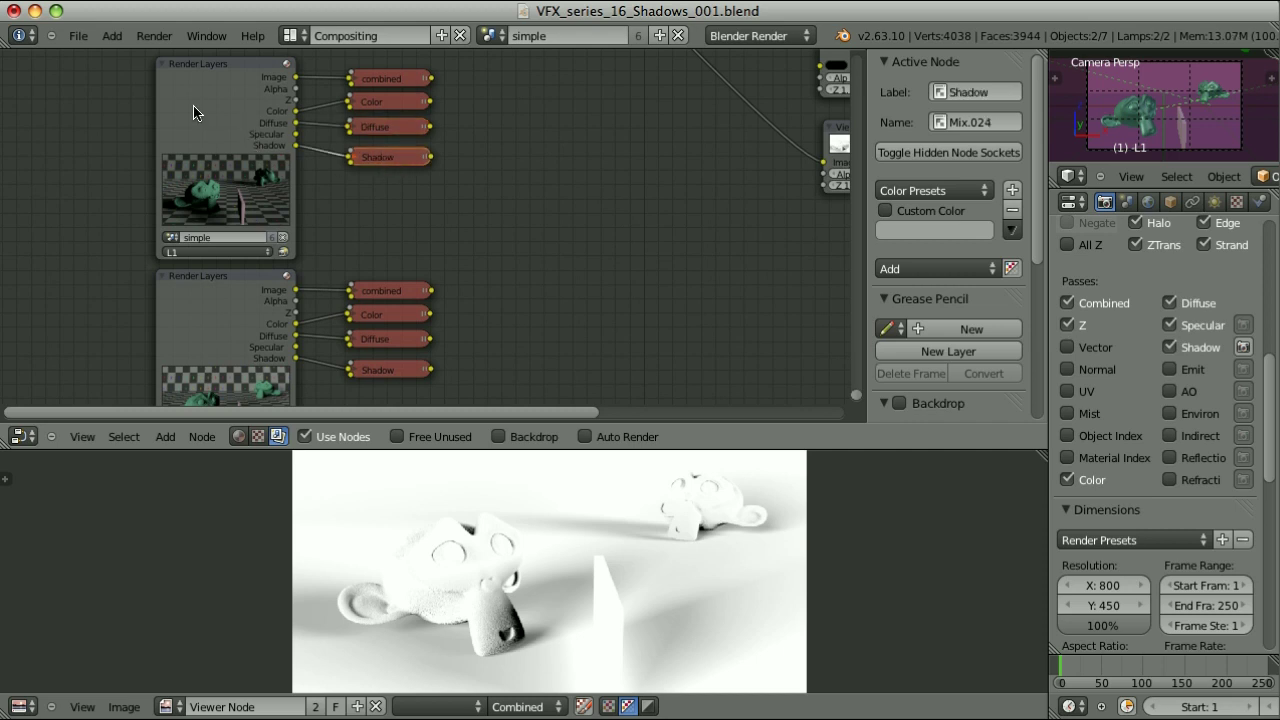
scroll(500, 277, "down", 2)
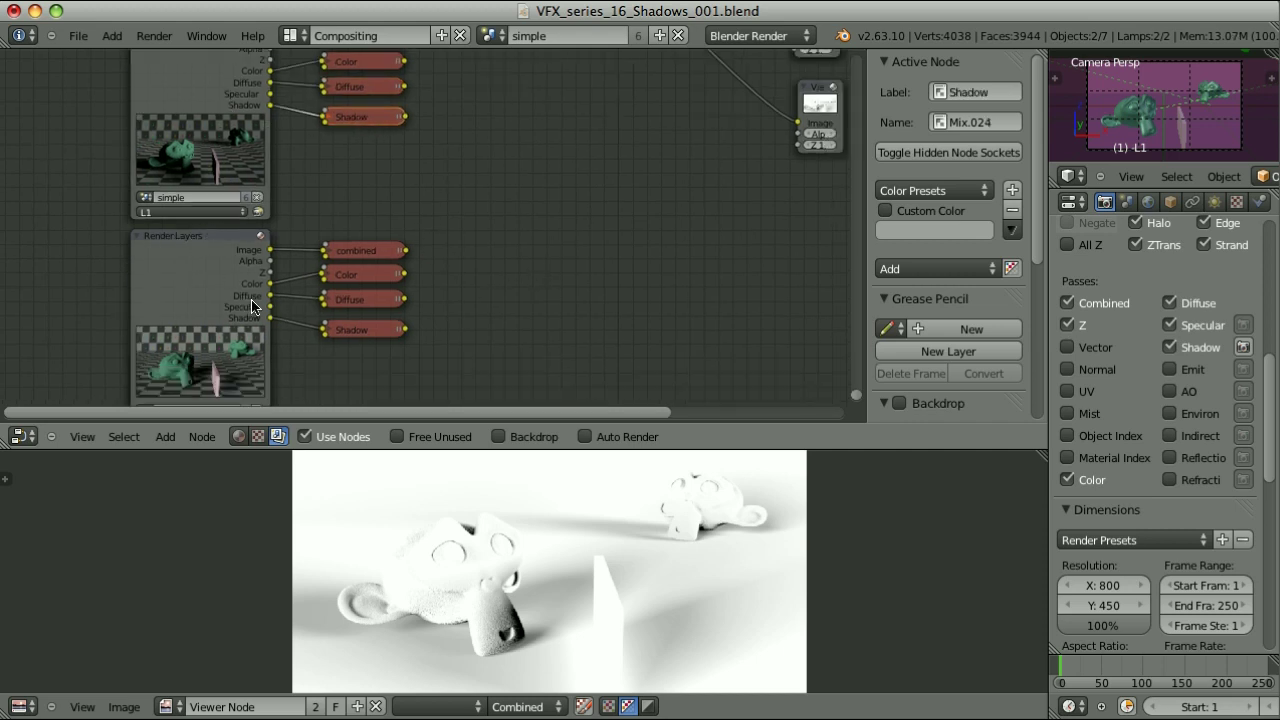
scroll(256, 295, "down", 1)
scroll(404, 271, "right", 2, "ctrl")
scroll(440, 255, "up", 2, "shift")
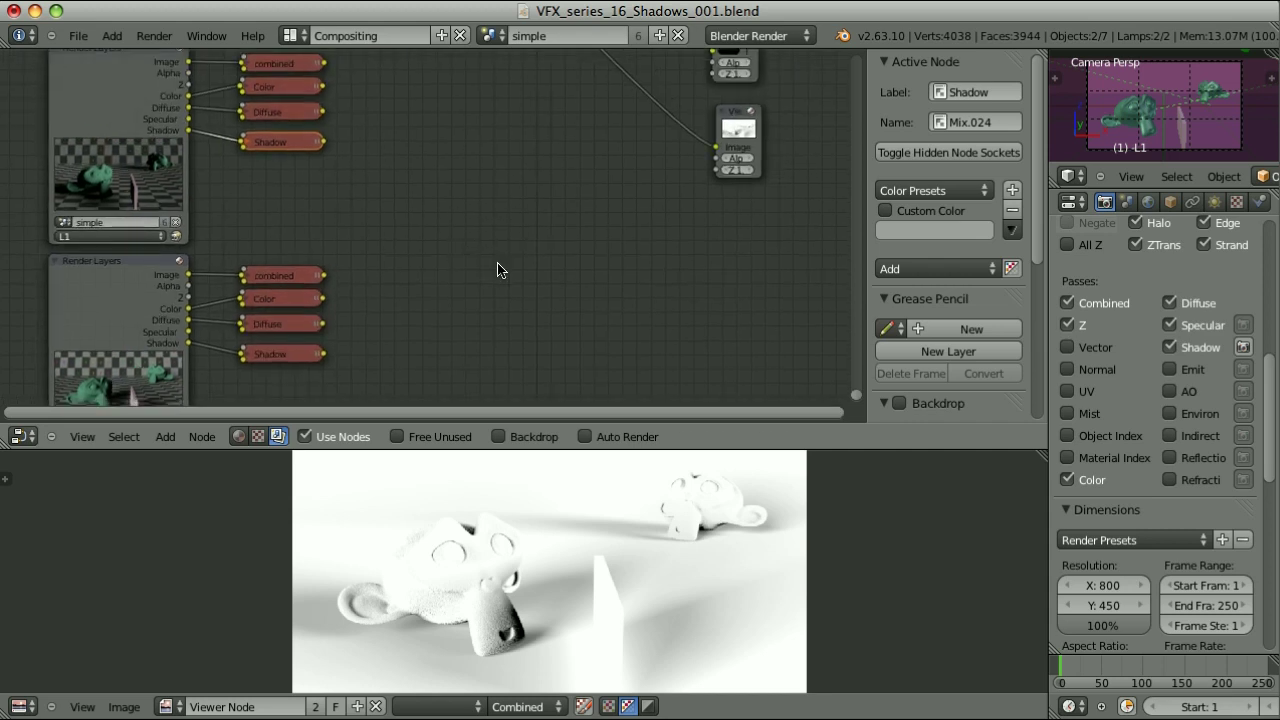
Add a Multiply mix fed by the first layer's Diffuse and Shadow passes
key("shift+a")
left_click(425, 100)
mouse_move(396, 141)
left_mouse_down()
mouse_move(322, 112)
mouse_move(349, 157)
mouse_move(471, 157)
mouse_move(400, 152)
left_mouse_up()
scroll(510, 217, "down", 2)
middle_click_drag(509, 217, 504, 212)
Duplicate that Multiply node and wire the second layer's Diffuse and Shadow passes into it
key("shift+d")
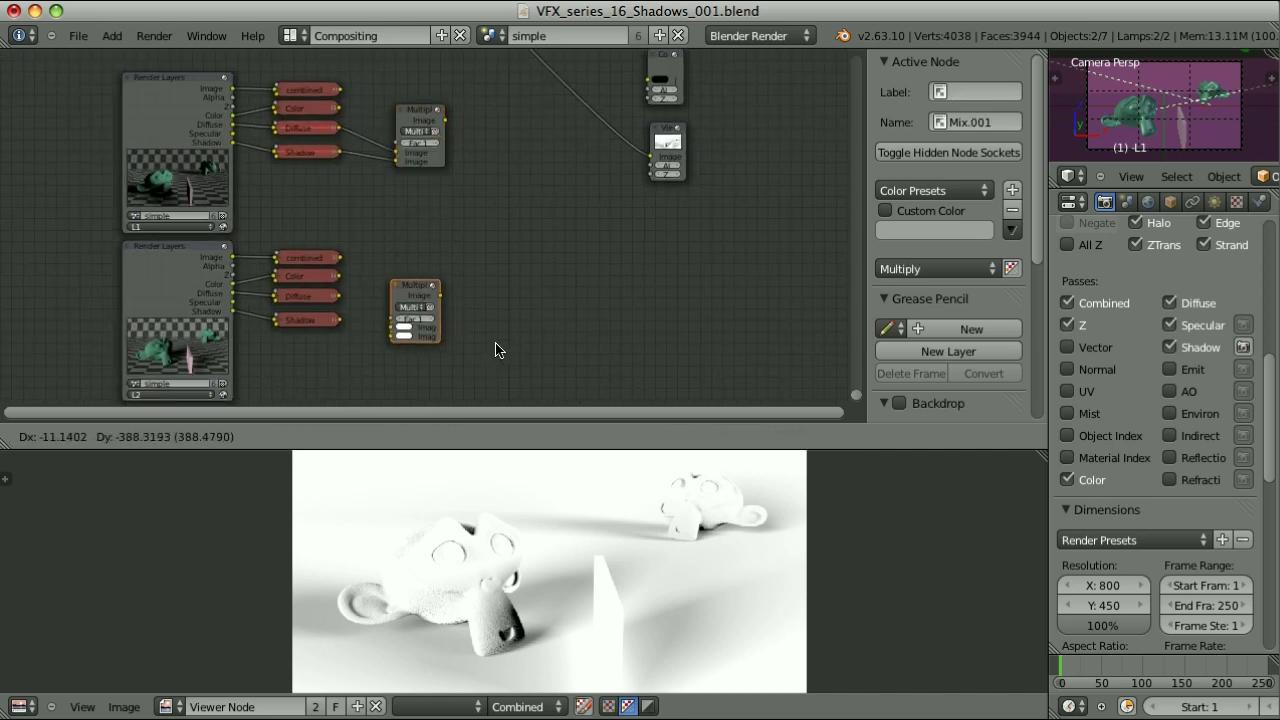
left_click(497, 350)
left_click(325, 300)
middle_click_drag(330, 300, 332, 338)
left_click(435, 350)
Duplicate a Multiply node as an Add mix that combines both layers' results
key("shift+d")
left_click(543, 258)
left_click(517, 232)
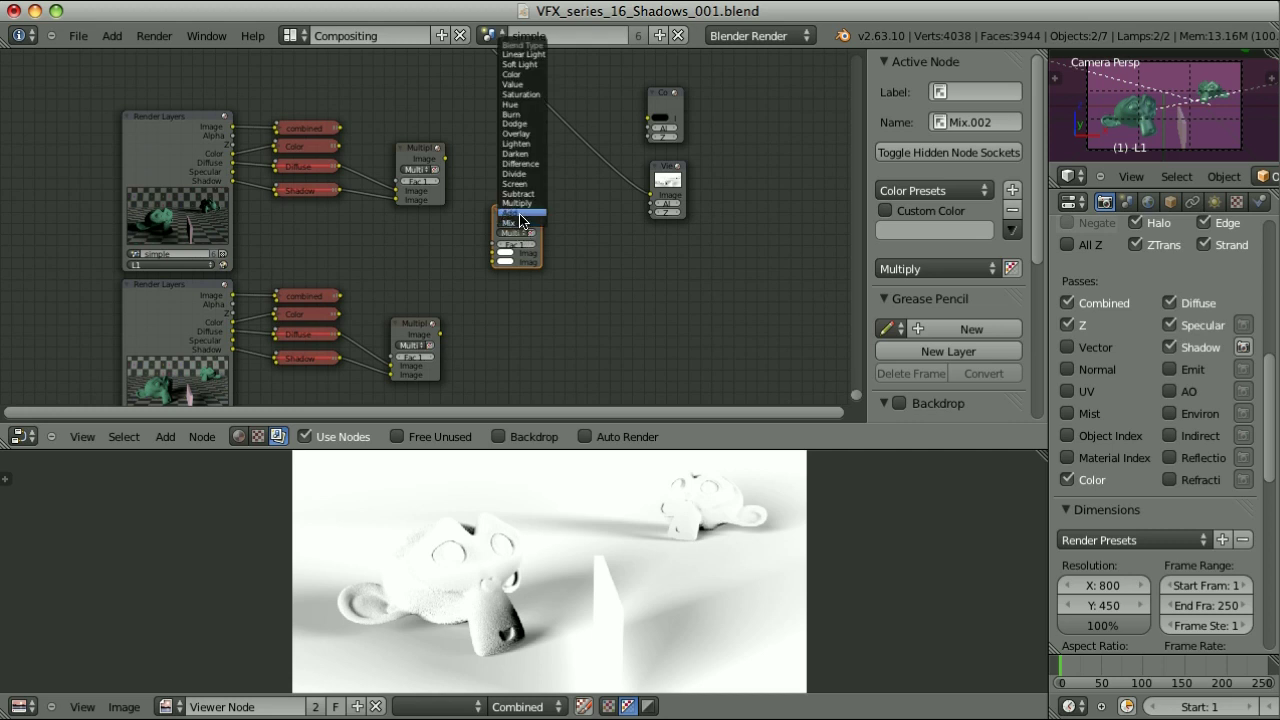
left_click(520, 220)
scroll(540, 655, "up", 4)
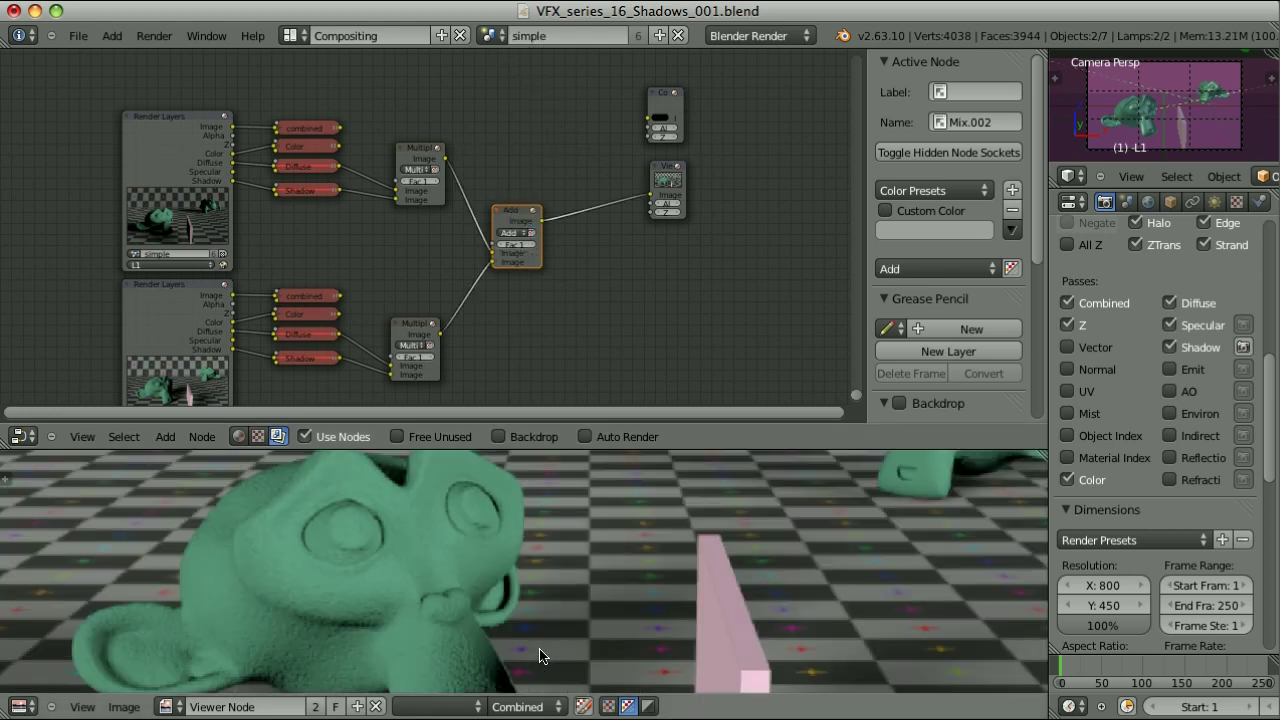
Compare the first and second layers' Combined passes in the viewer
middle_click_drag(540, 655, 531, 540)
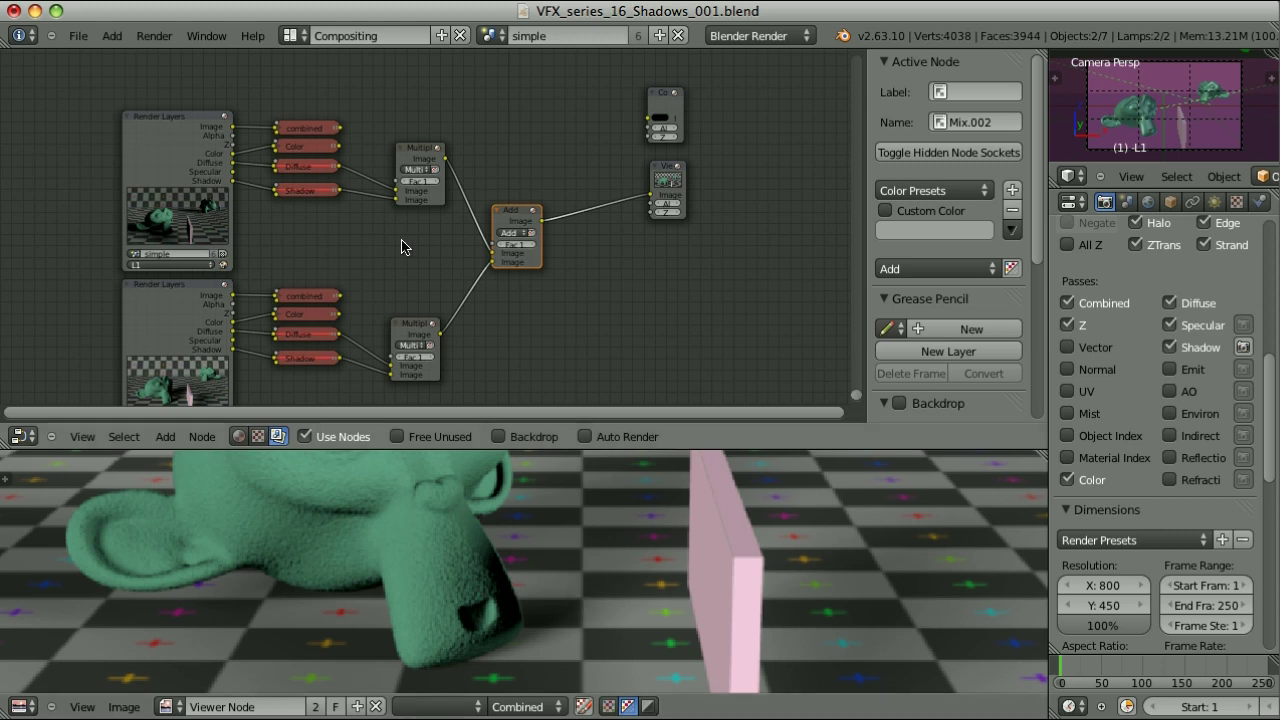
right_click(310, 170)
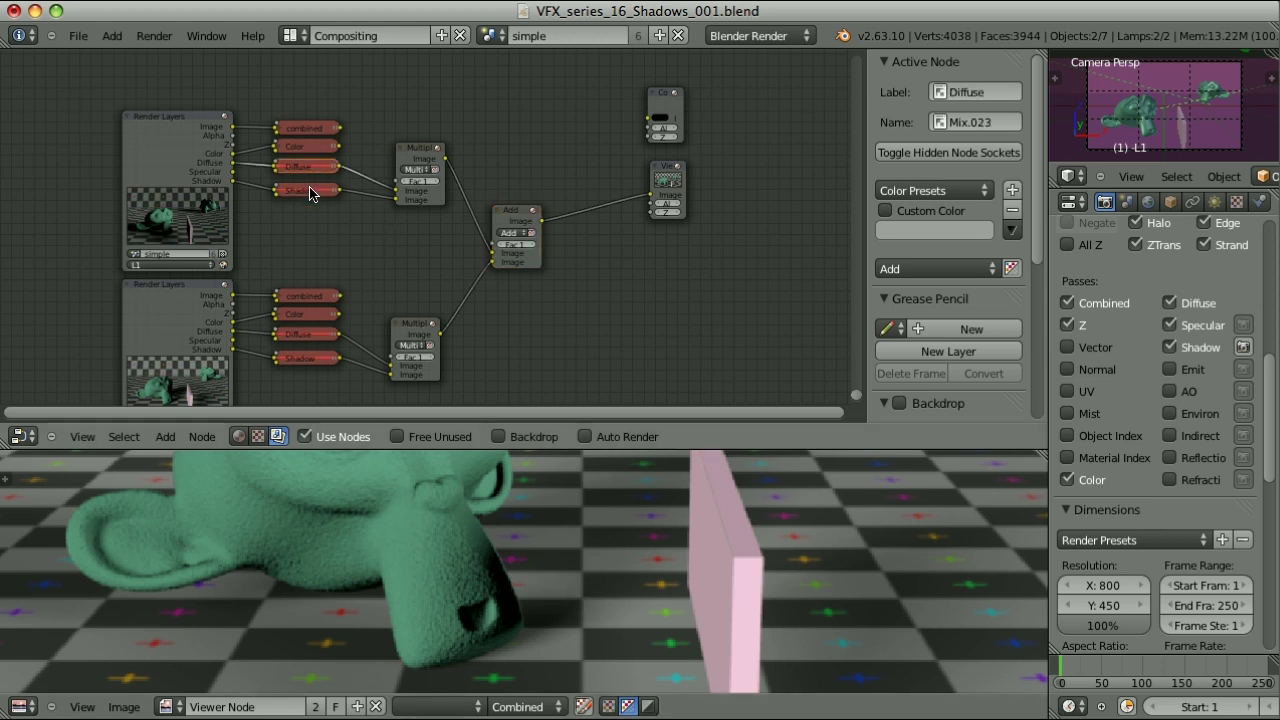
right_click(310, 190)
left_click(306, 128, "ctrl+shift")
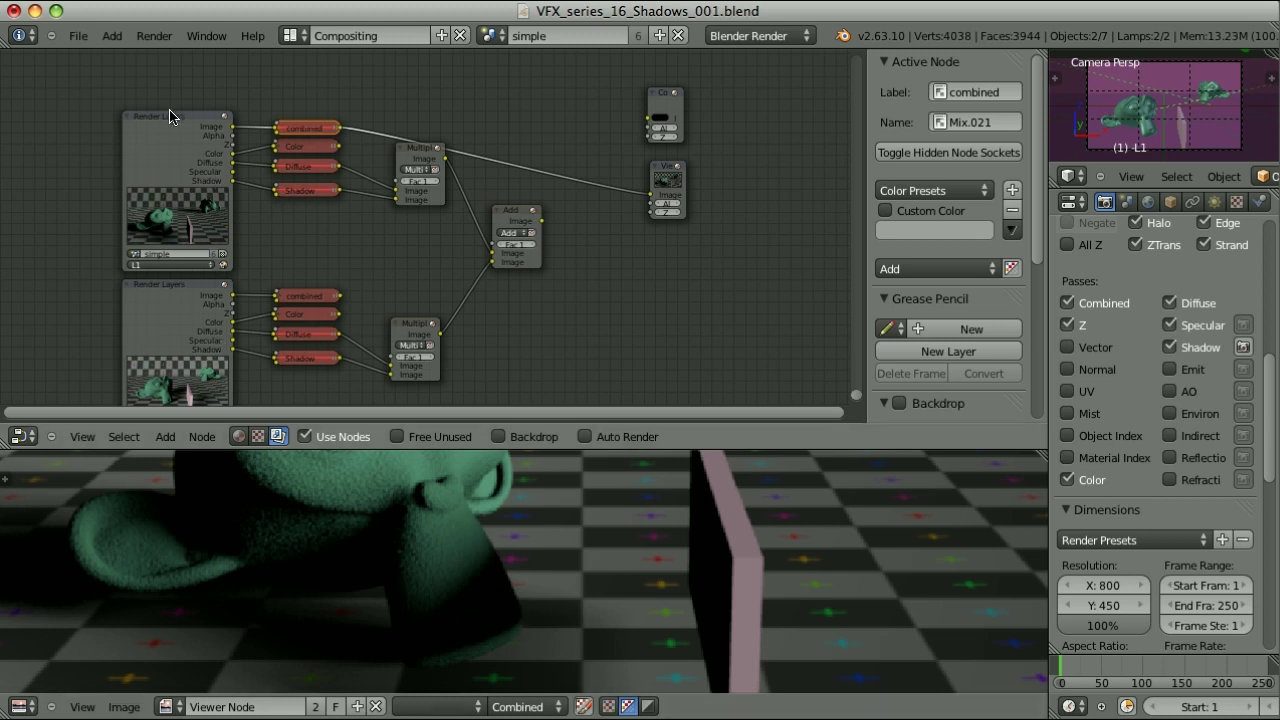
left_click(305, 300, "ctrl+shift")
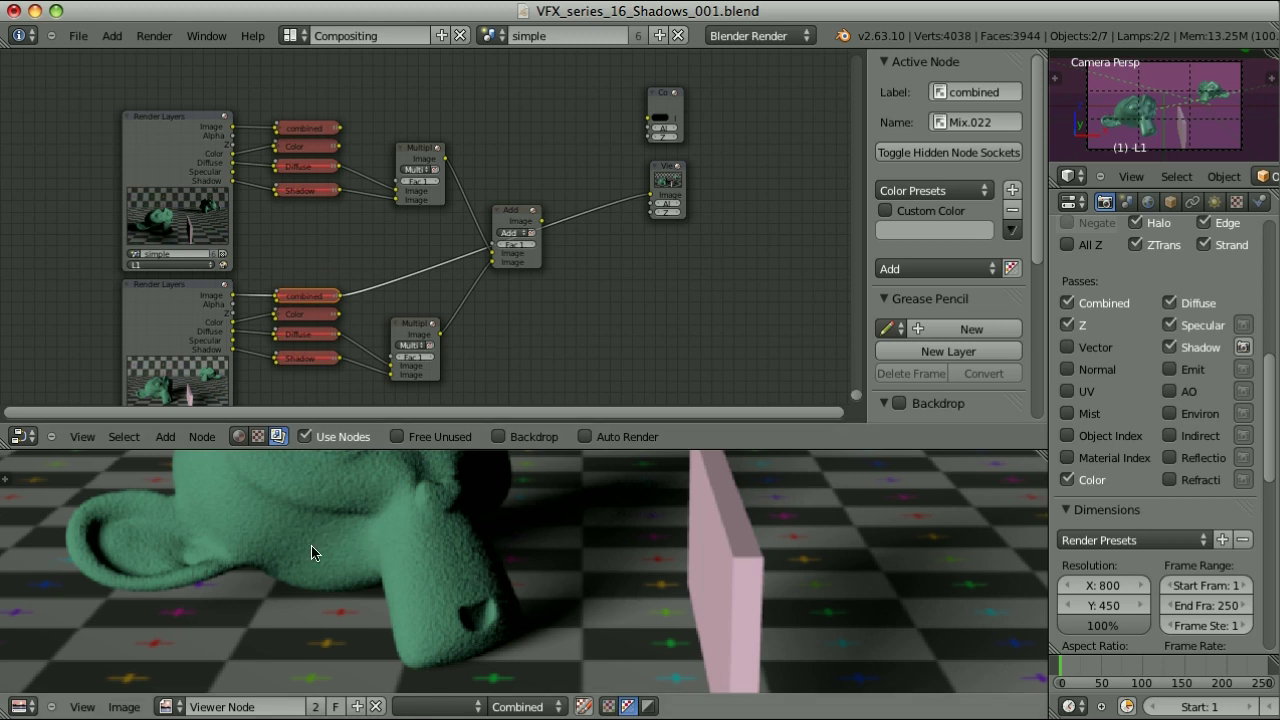
Box-select both Diffuse×Shadow Multiply nodes and delete them
scroll(686, 557, "down", 3)
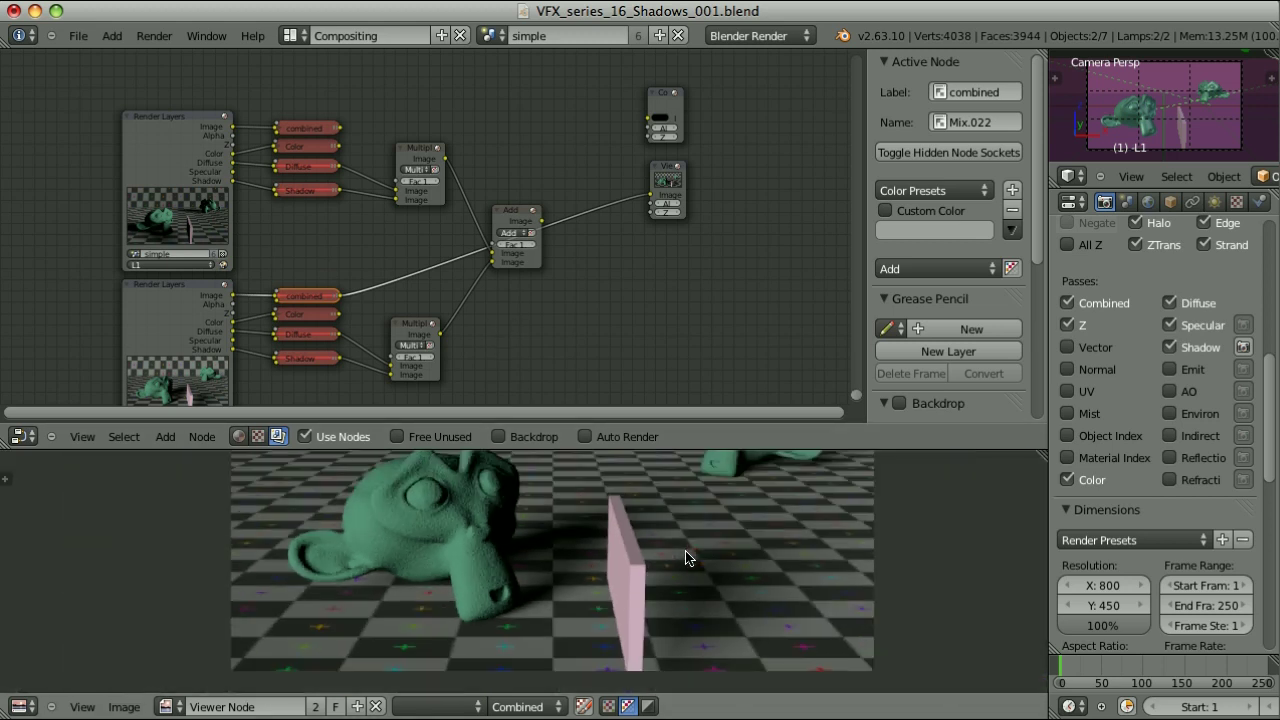
middle_click_drag(686, 549, 645, 574)
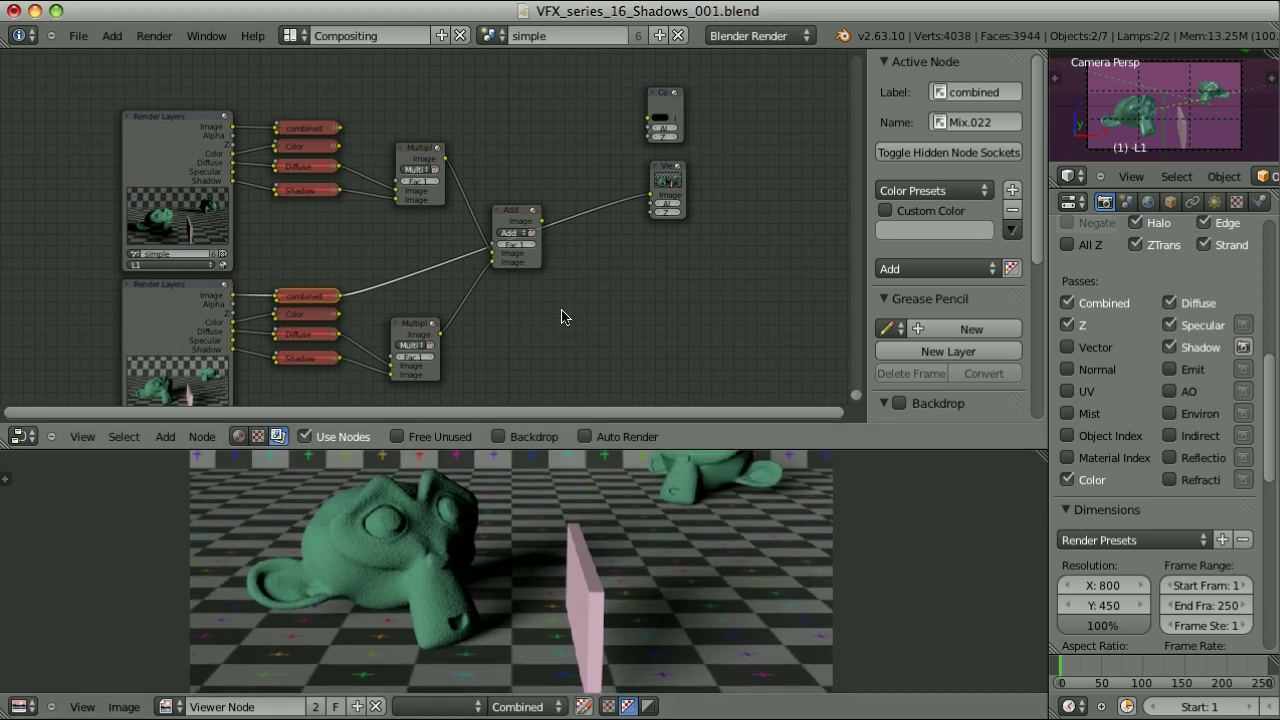
left_click_drag(379, 140, 442, 378)
key("x")
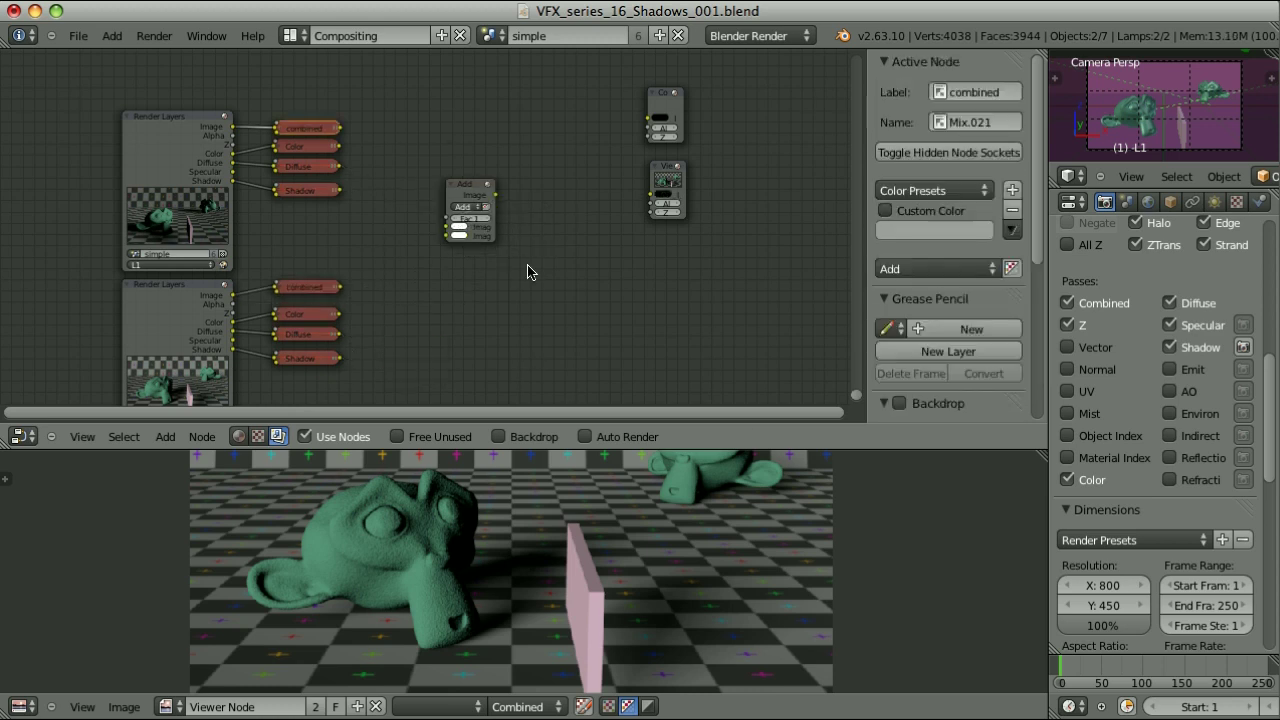
Link both render layers' Combined passes into the Add node and view its sum
left_click(471, 196)
scroll(470, 190, "down", 2, "shift")
left_click_drag(447, 188, 341, 90)
left_click(318, 256)
key("f")
left_click(474, 150, "ctrl+shift")
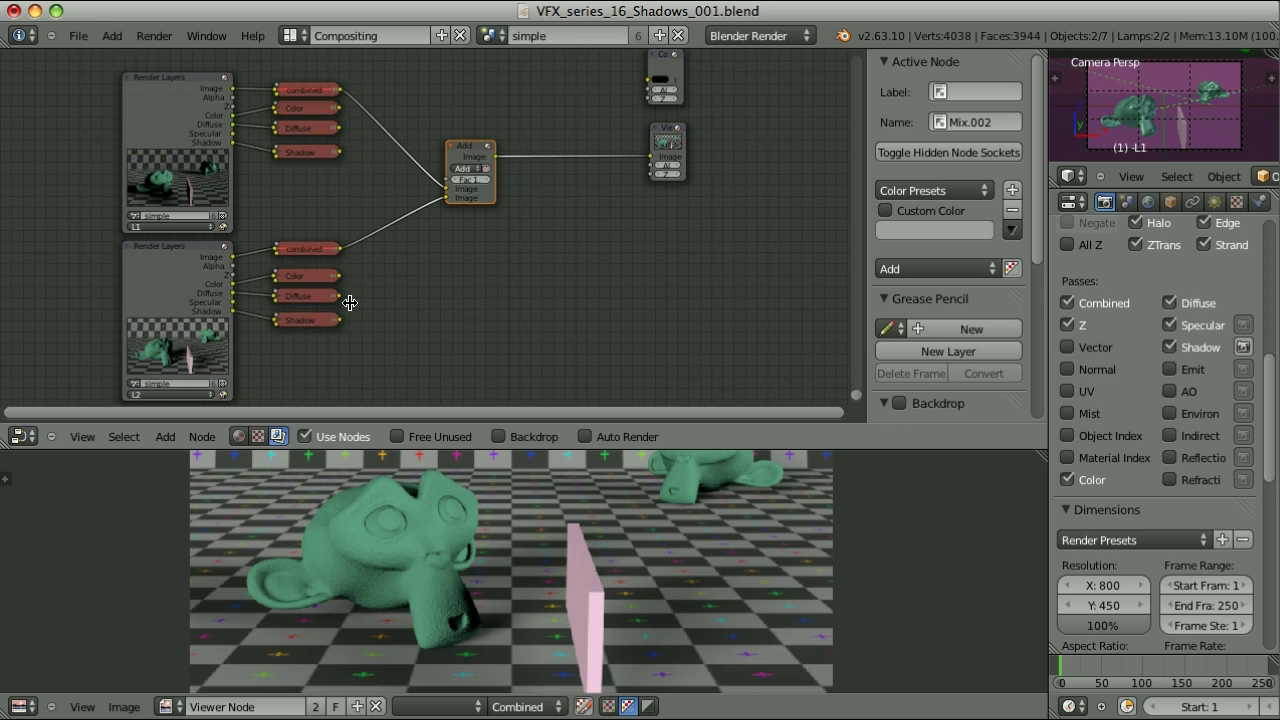
Bring the third render layer node into view and preview the ALL layer's Combined pass
middle_click_drag(453, 118, 325, 187)
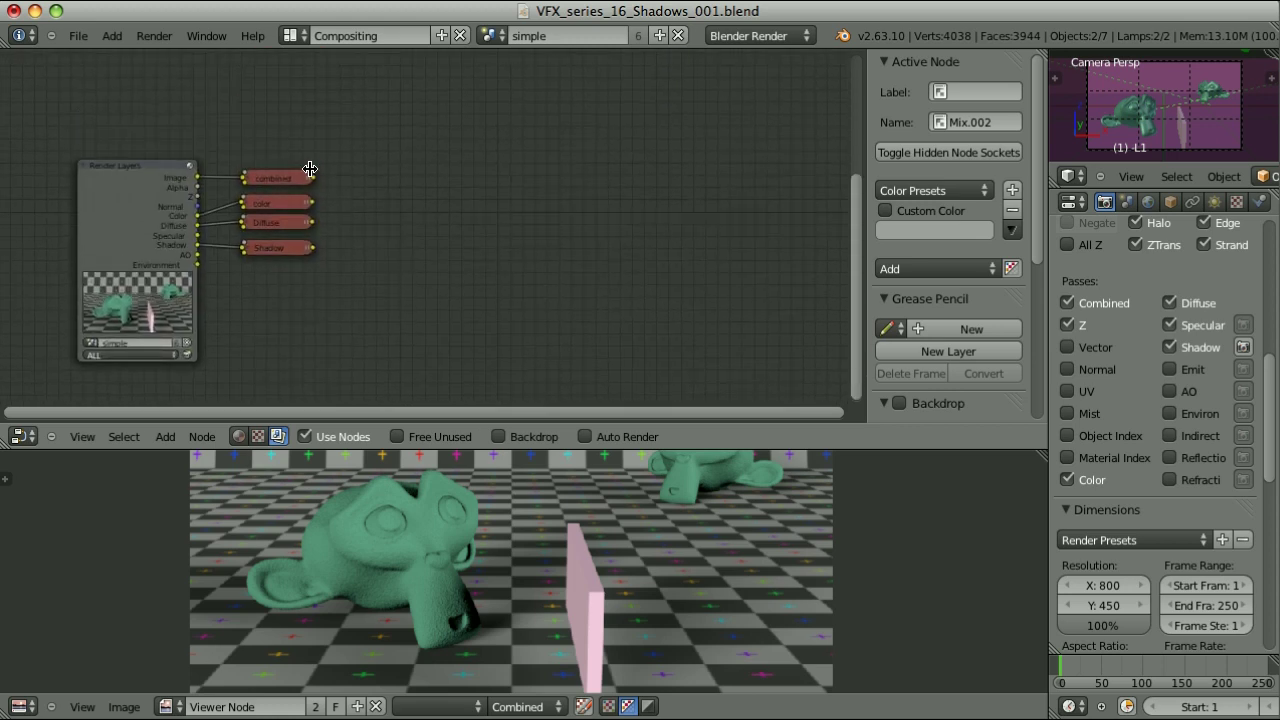
left_click(285, 185, "ctrl+shift")
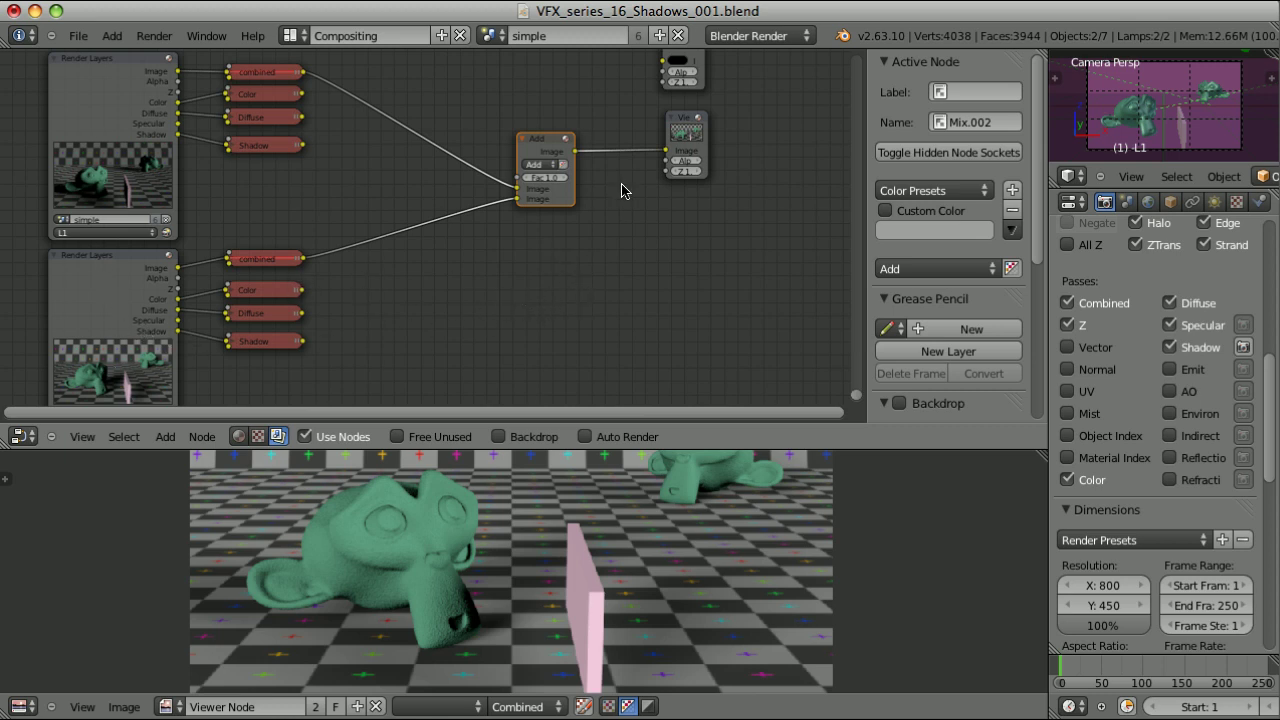
key("shift+d")
Insert a Multiply node on the second Combined link with its colour darkened to 0.201 grey
left_click(463, 269)
left_click(378, 242)
left_click(395, 280)
scroll(371, 229, "down", 2, "shift")
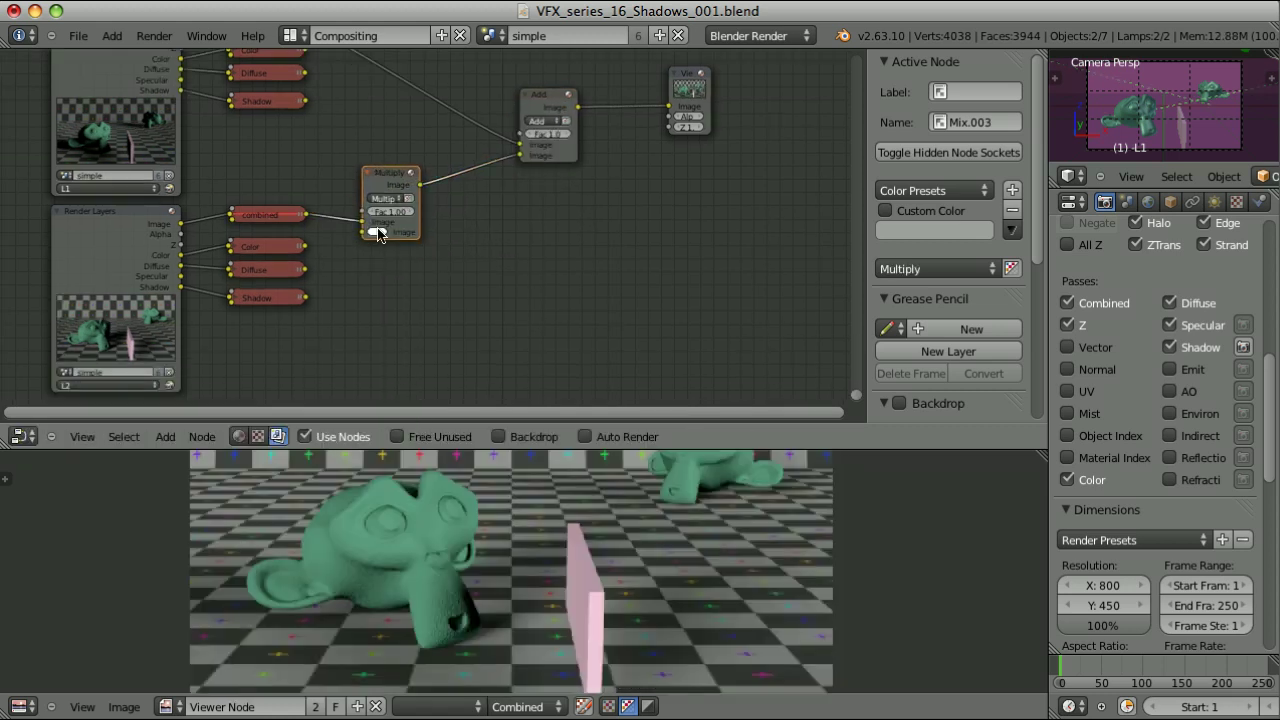
left_click(375, 231)
left_click_drag(461, 90, 462, 119)
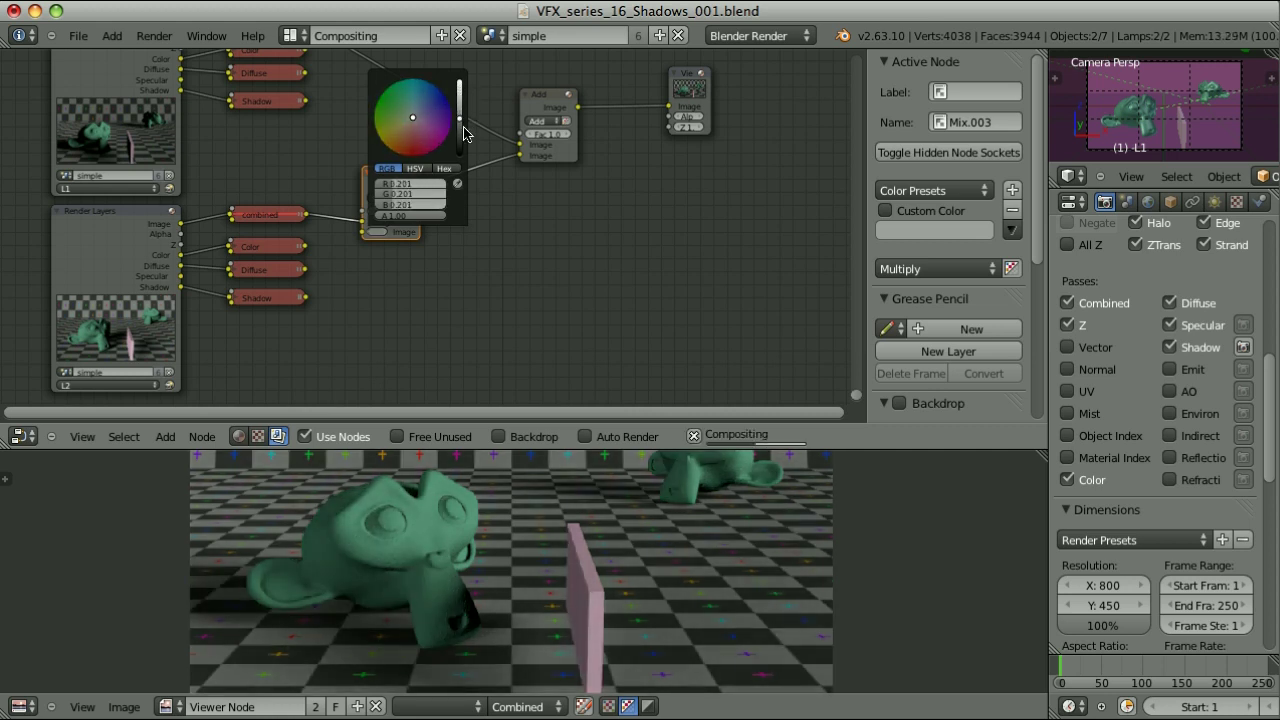